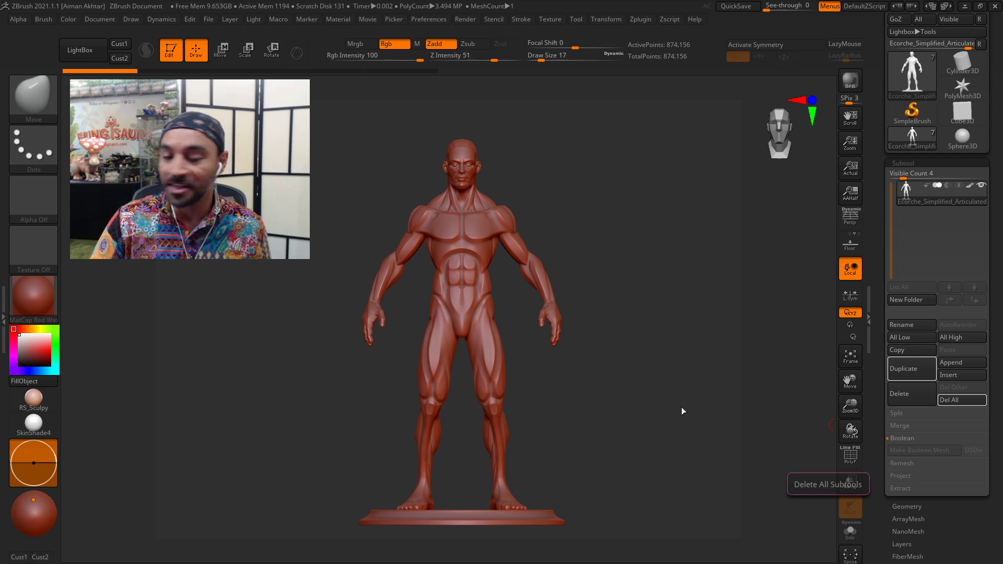
Step: Apply the RS_Sculpy material to the figure and turn on the polyframe display
mouse_move(683, 410)
mouse_down()
mouse_move(692, 414)
mouse_move(676, 434)
mouse_up()
click(41, 399)
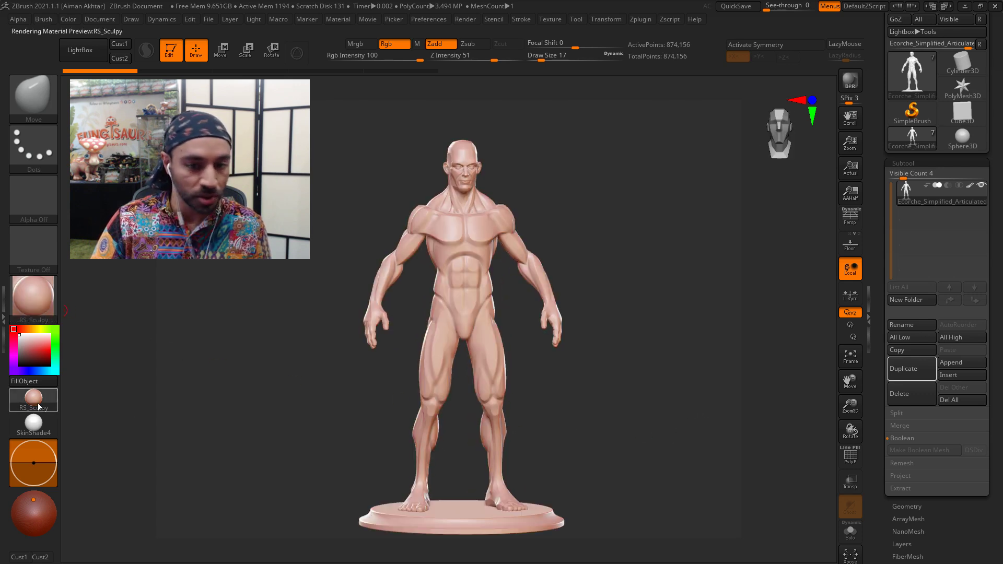
drag(580, 455, 595, 446)
click(850, 456)
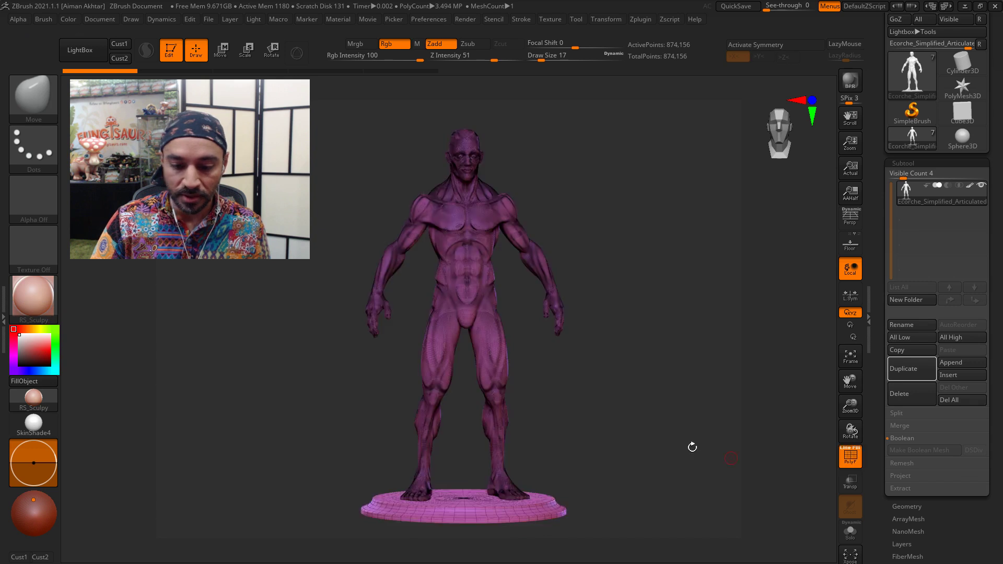
drag(600, 403, 600, 398)
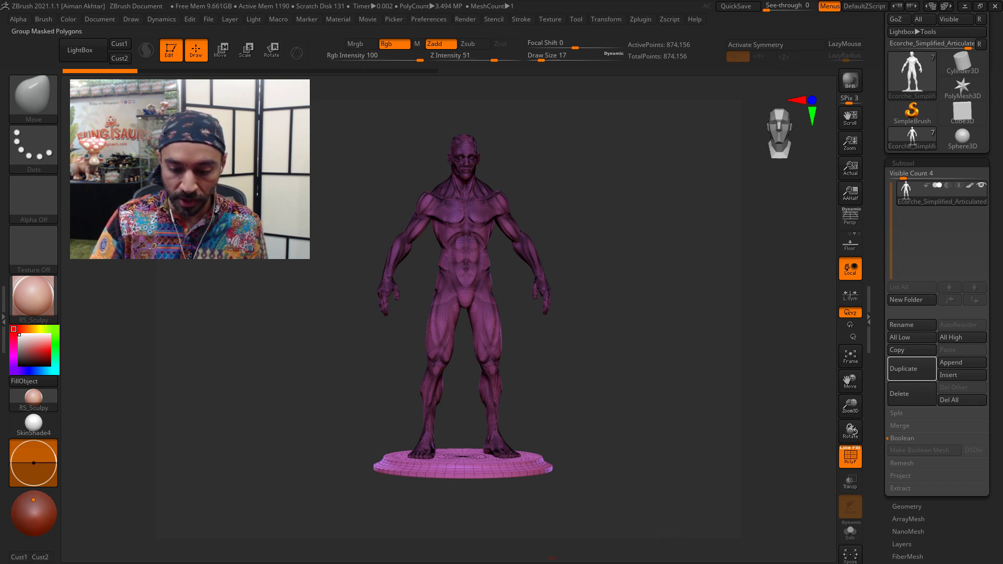
Step: Isolate the round base by its polygroup, invert the visibility to leave only the figure, and delete the hidden base geometry
ctrl+shift+click(486, 465)
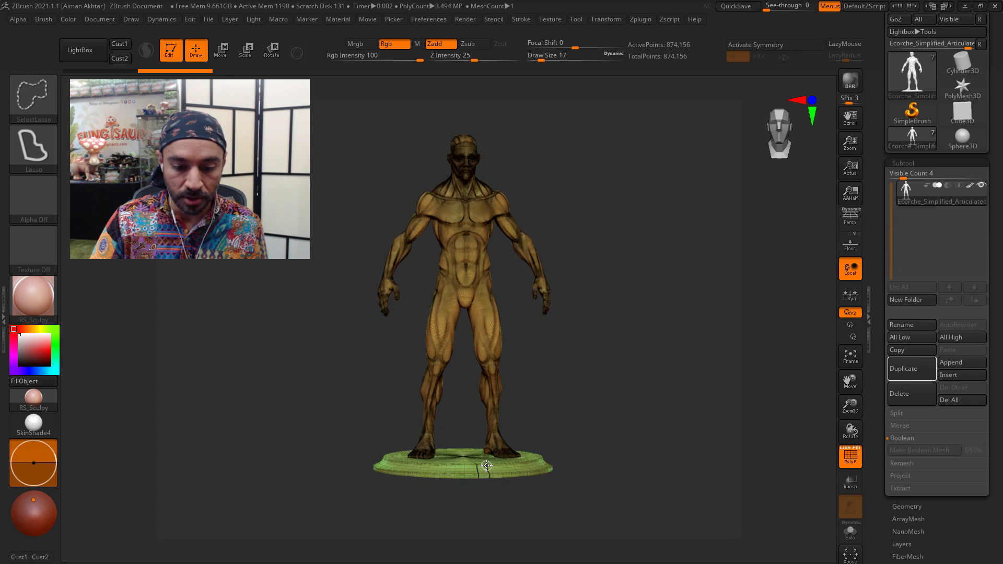
mouse_move(486, 466)
ctrl+shift+mouse_down()
mouse_move(616, 470)
mouse_move(605, 493)
ctrl+shift+mouse_up()
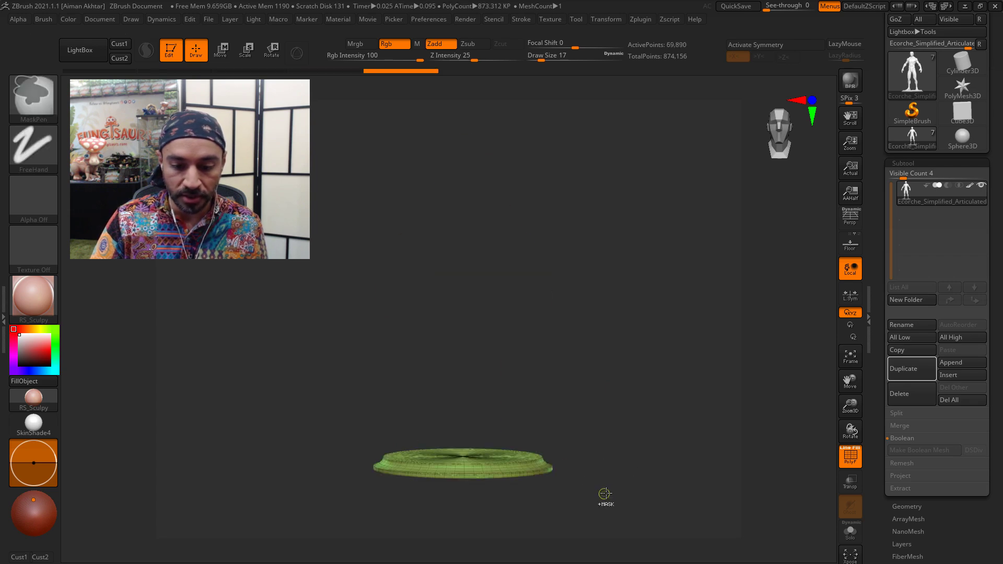
ctrl+shift+click(655, 434)
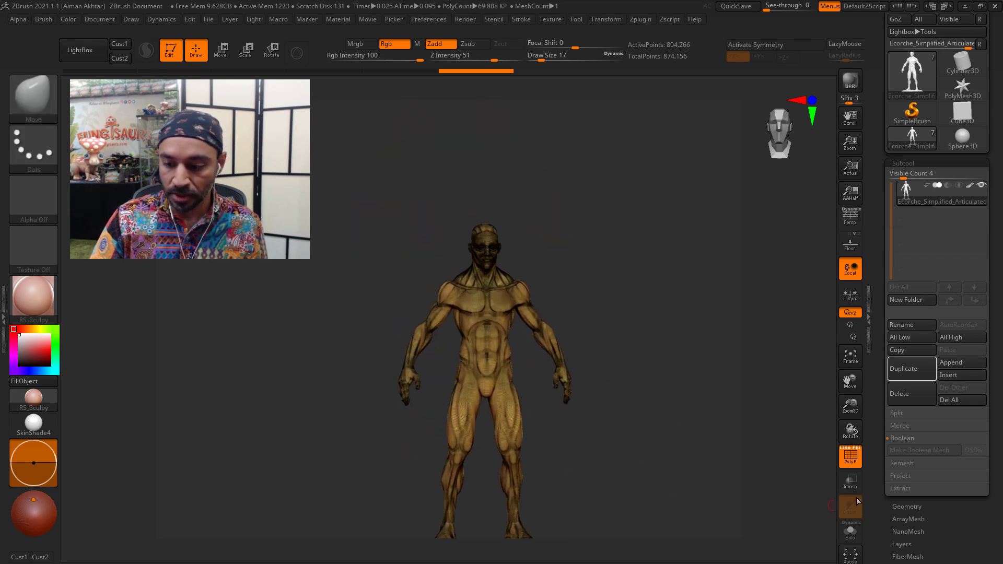
click(919, 506)
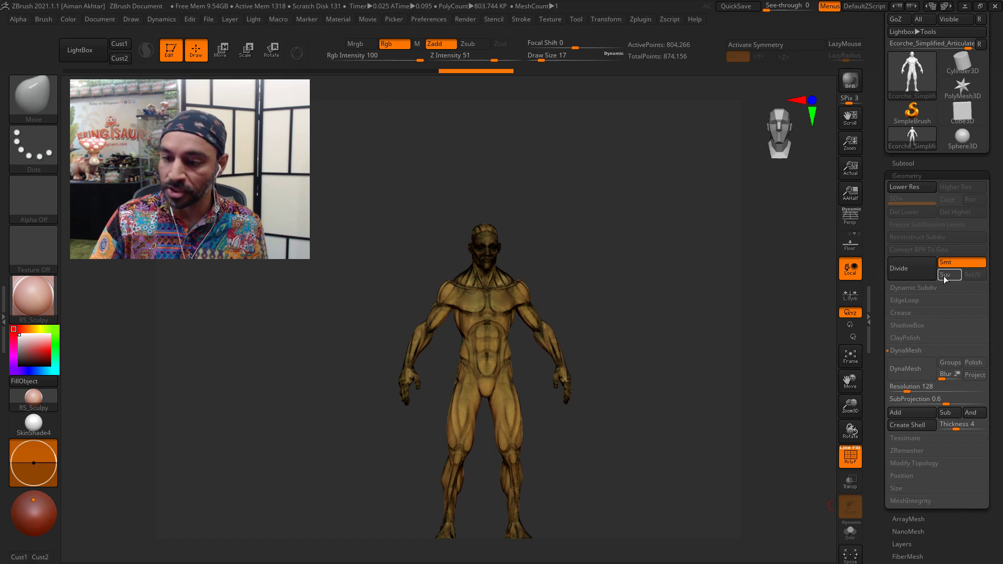
click(914, 463)
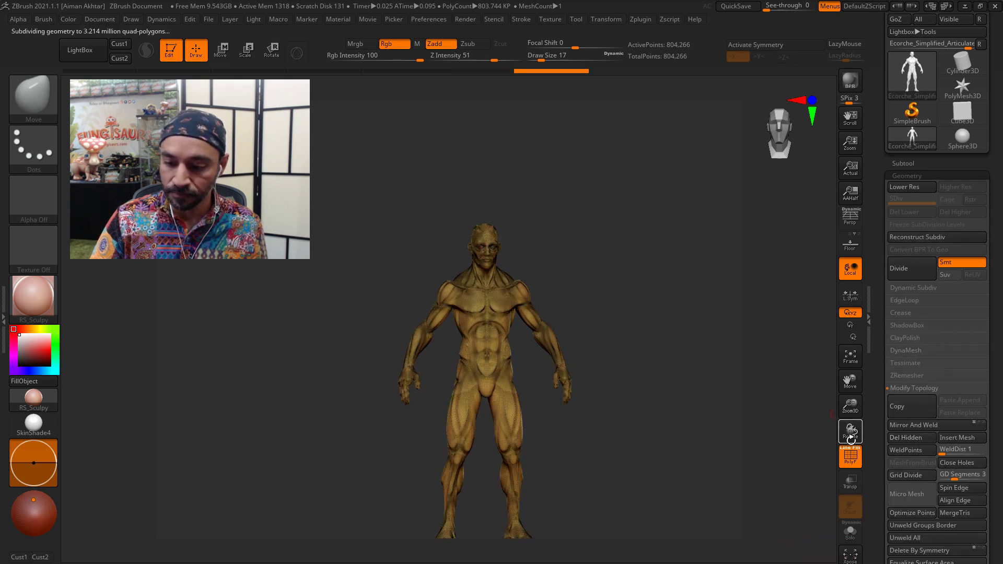
Step: Set the DynaMesh resolution to 2000 and remesh the figure with DynaMesh
alt+drag(697, 360, 713, 415)
alt+drag(692, 231, 681, 512)
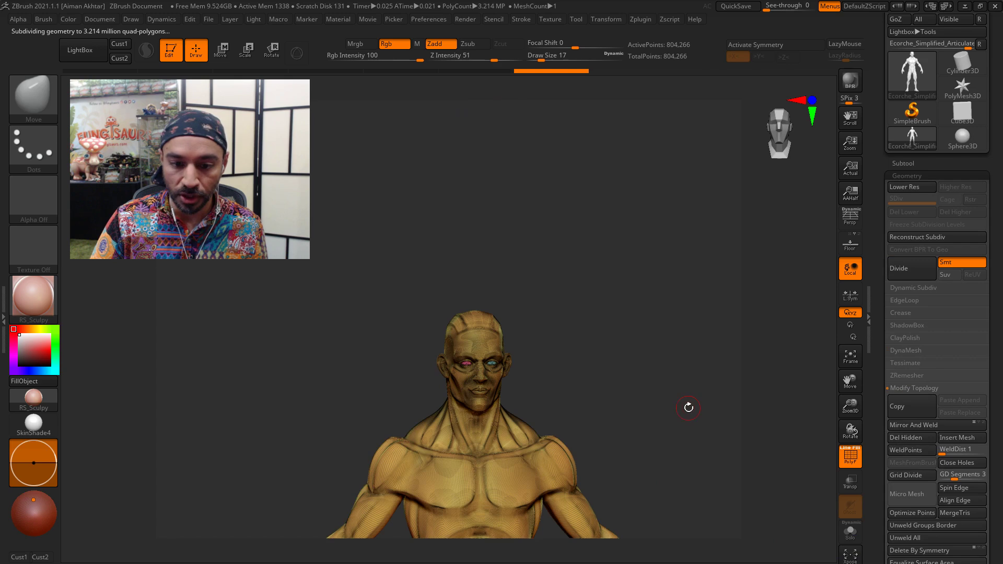
alt+drag(689, 408, 702, 437)
alt+drag(721, 235, 724, 453)
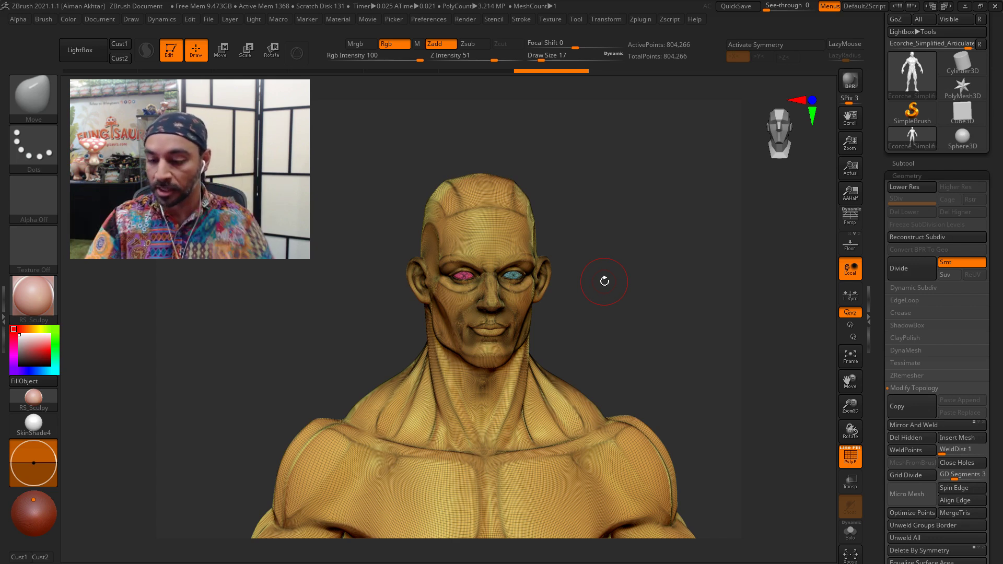
scroll(942, 543, down, 3)
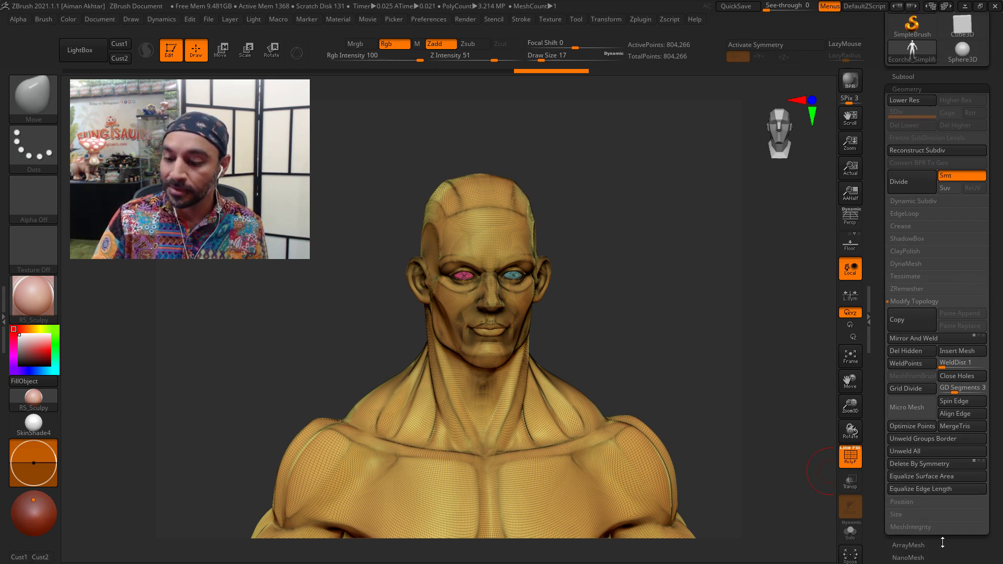
click(906, 263)
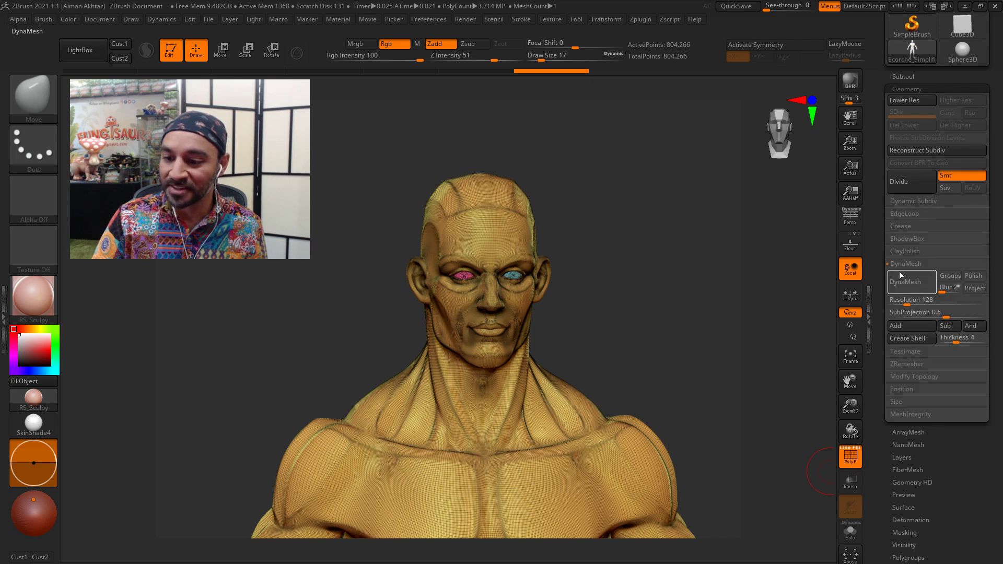
click(913, 298)
text(20 )
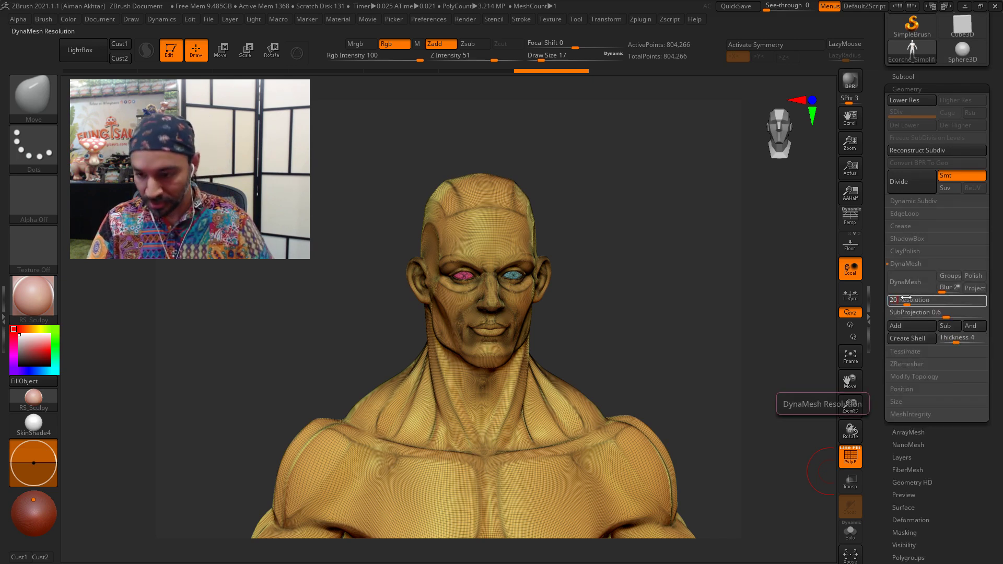
text(00)
key(Return)
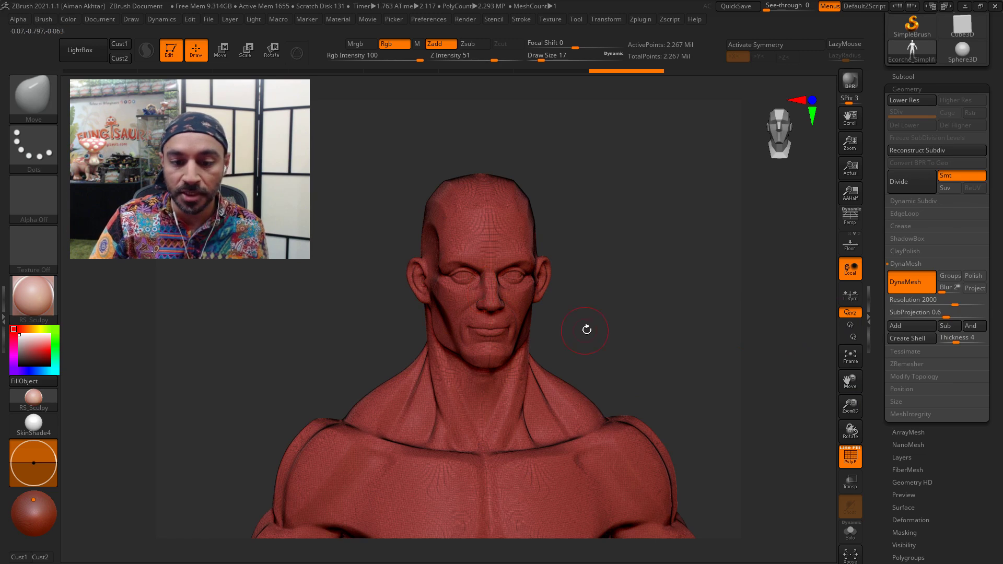
Step: Turn off the polyframe display and inspect the remeshed head and whole figure from different angles
mouse_move(586, 329)
mouse_down()
mouse_move(614, 327)
mouse_move(600, 324)
mouse_up()
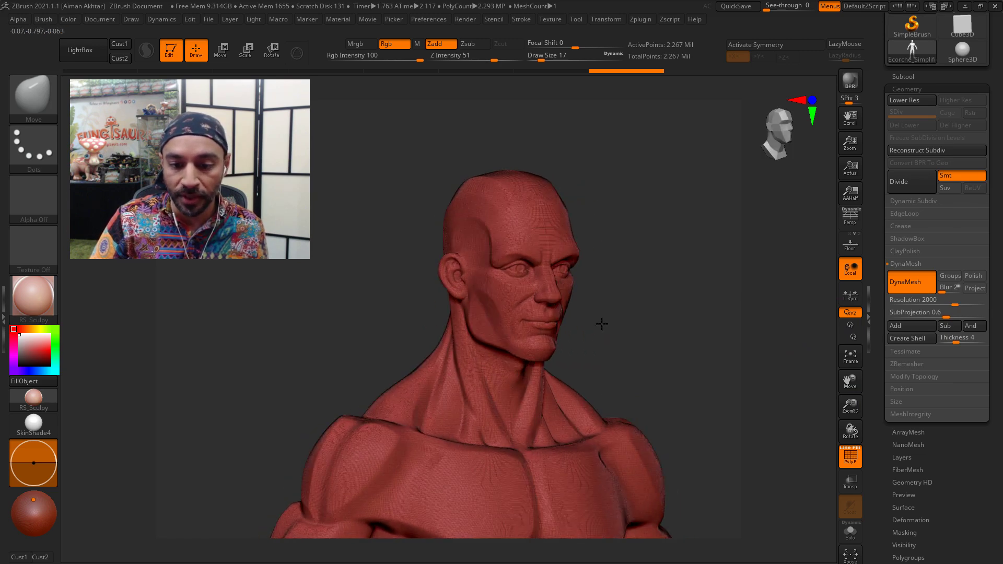
click(850, 457)
drag(700, 414, 696, 414)
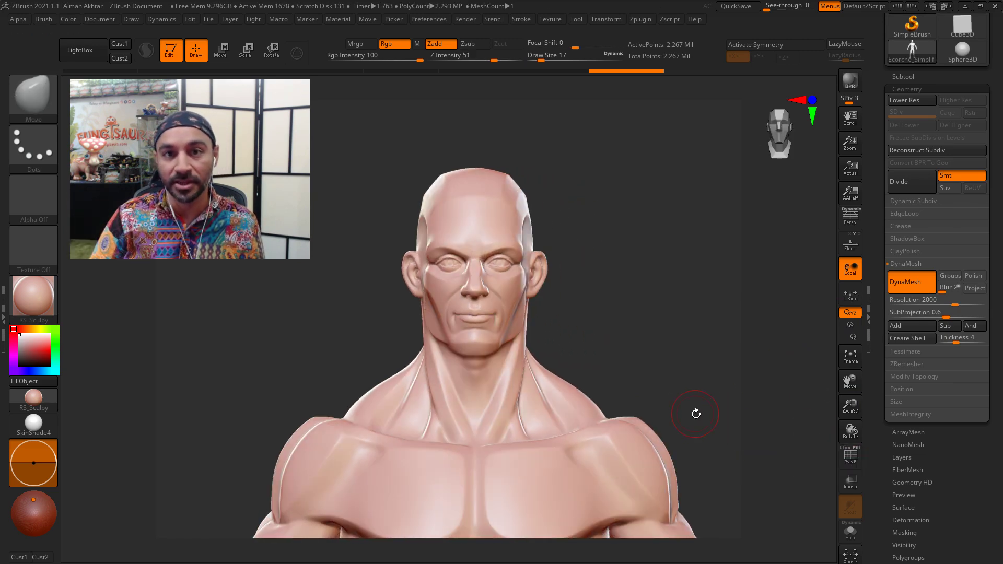
click(850, 356)
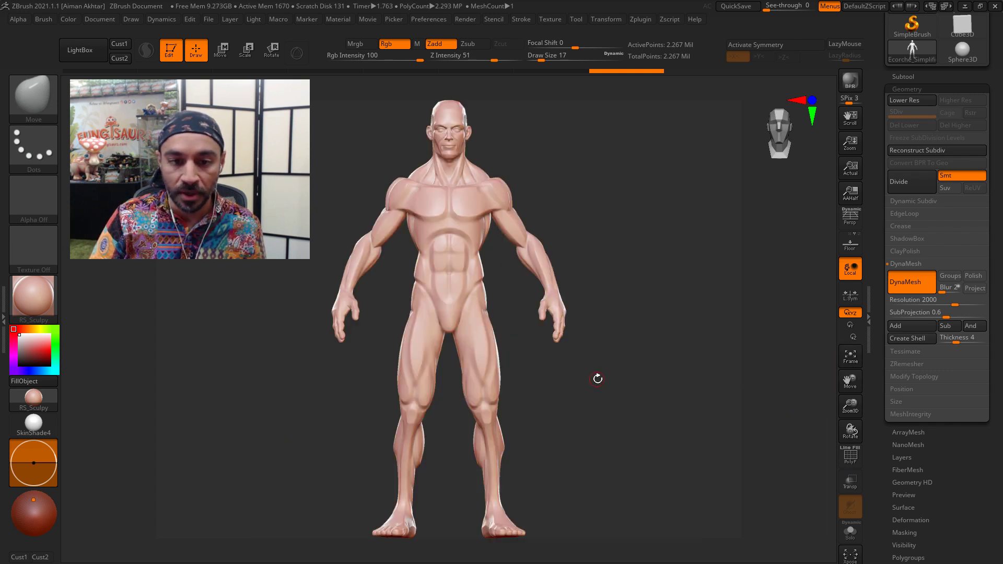
drag(598, 378, 617, 384)
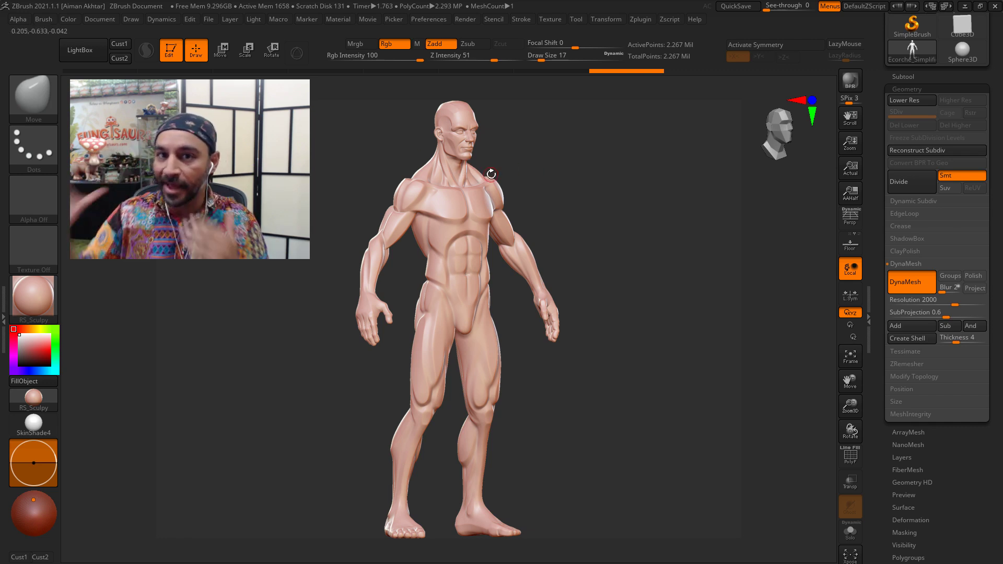
Step: Turn the polyframe display back on and duplicate the figure's subtool, with the head seen in side profile
alt+drag(620, 175, 653, 403)
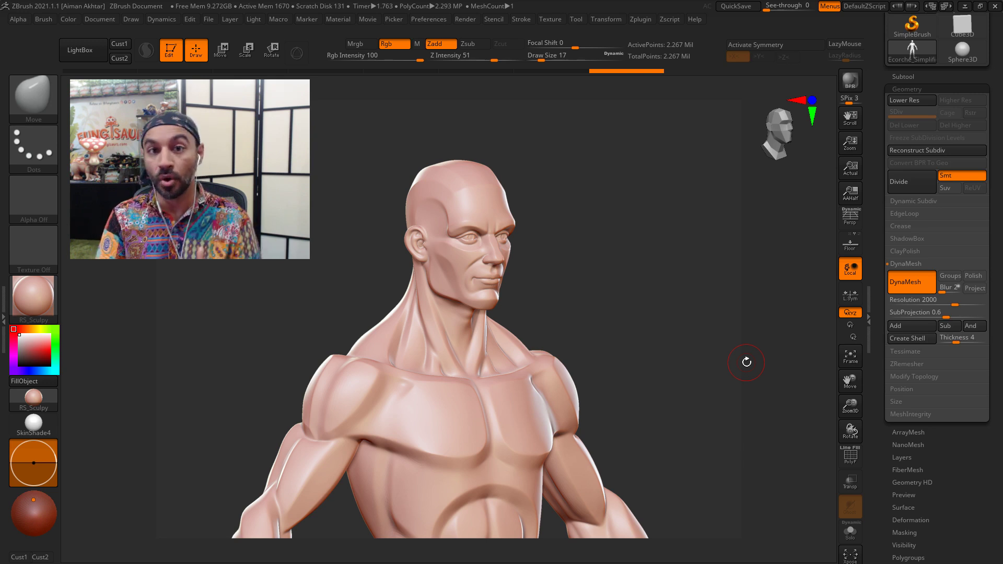
shift+drag(681, 315, 722, 447)
click(849, 456)
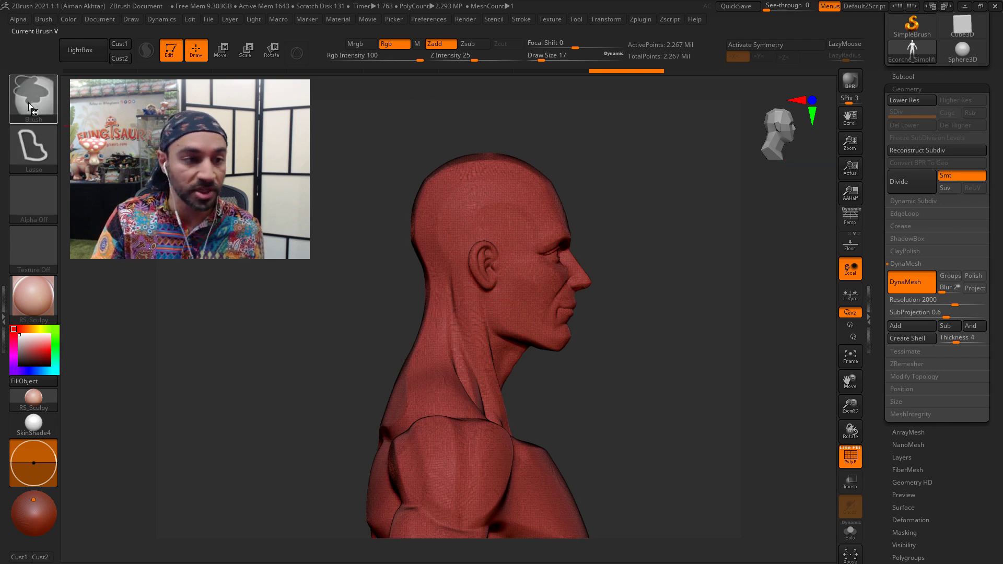
click(949, 78)
click(909, 284)
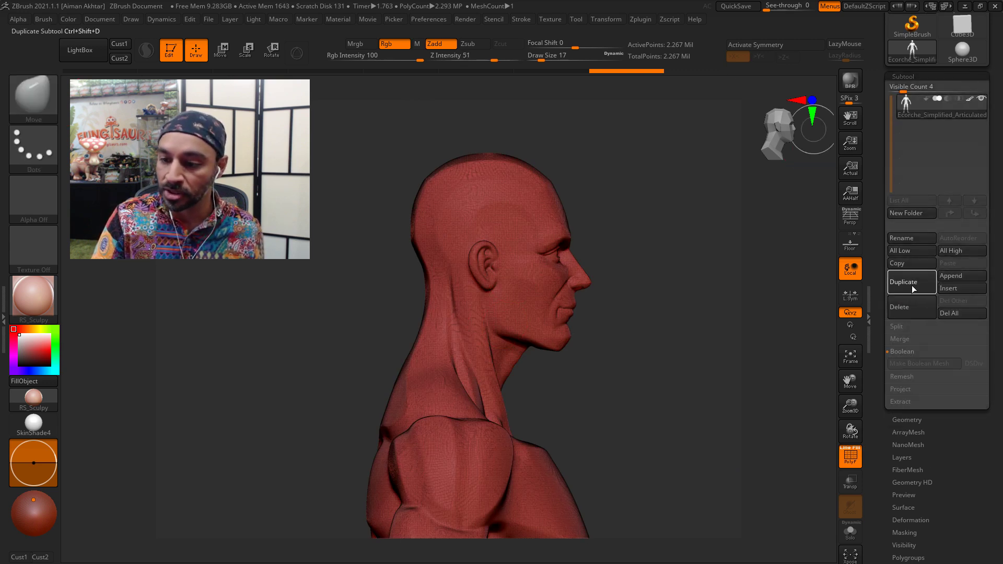
Step: Slice the duplicate with the SliceCurve brush diagonally from the nape to just below the chin, at an angle of about 110
key(ctrl+shift)
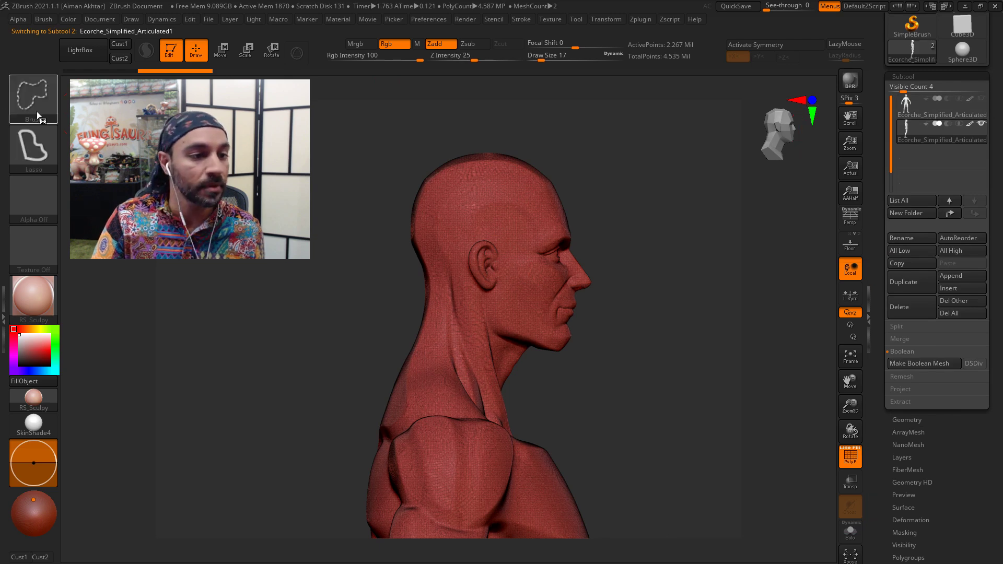
key(ctrl+shift+b)
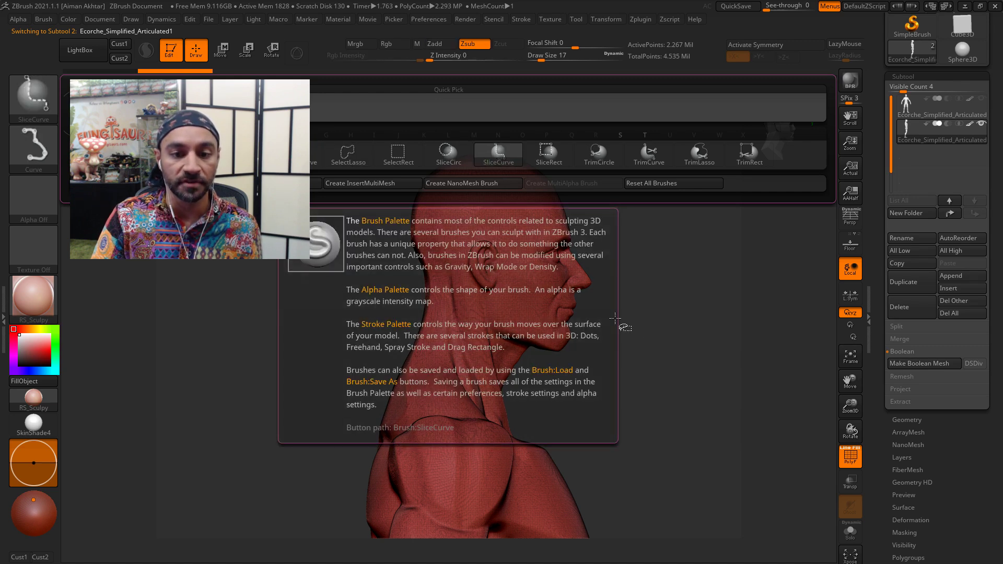
click(497, 155)
ctrl+shift+drag(390, 297, 593, 370)
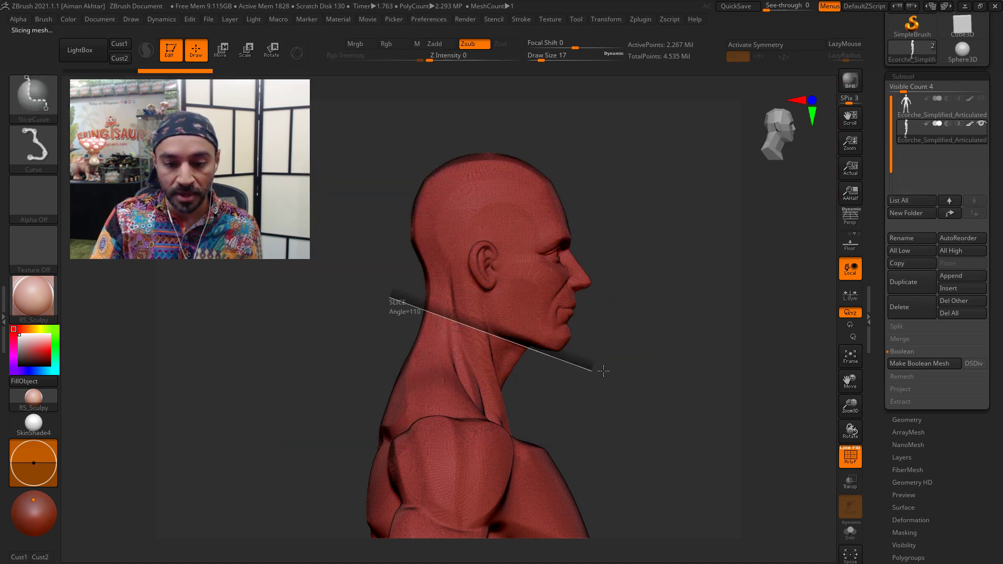
drag(667, 439, 694, 433)
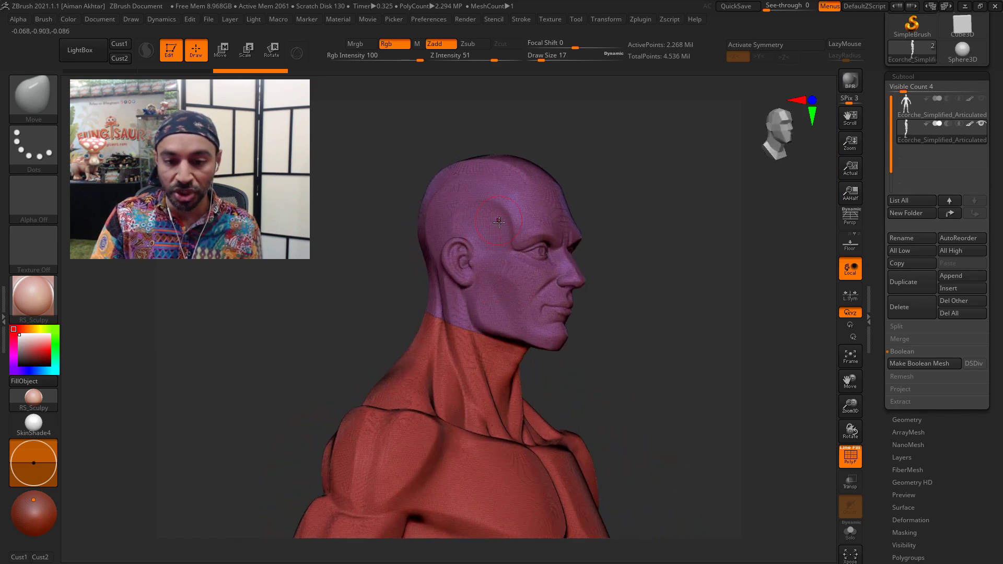
Step: Split the sliced duplicate into separate head and body subtools by polygroup, choosing to skip the undo warning until the next restart
click(909, 419)
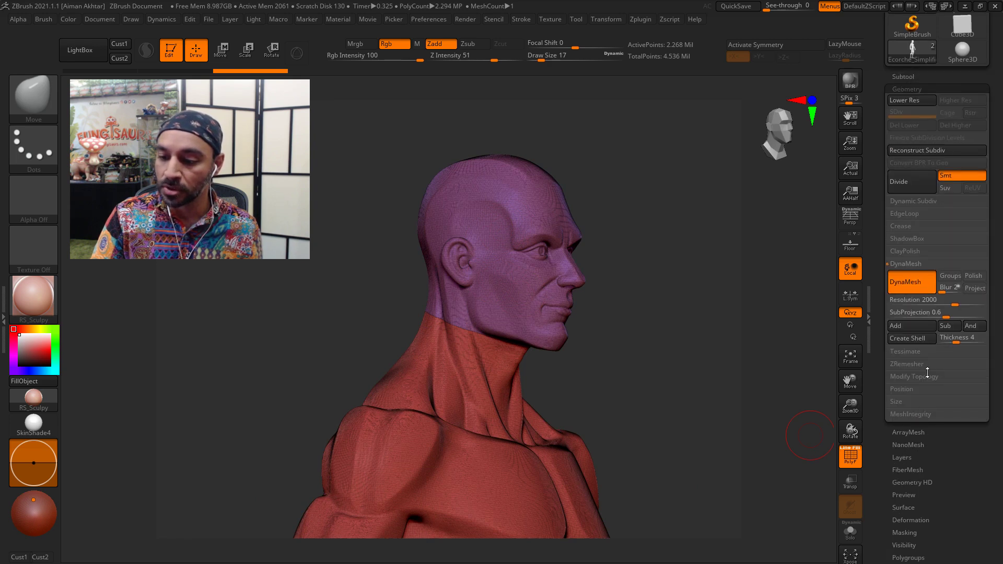
click(903, 76)
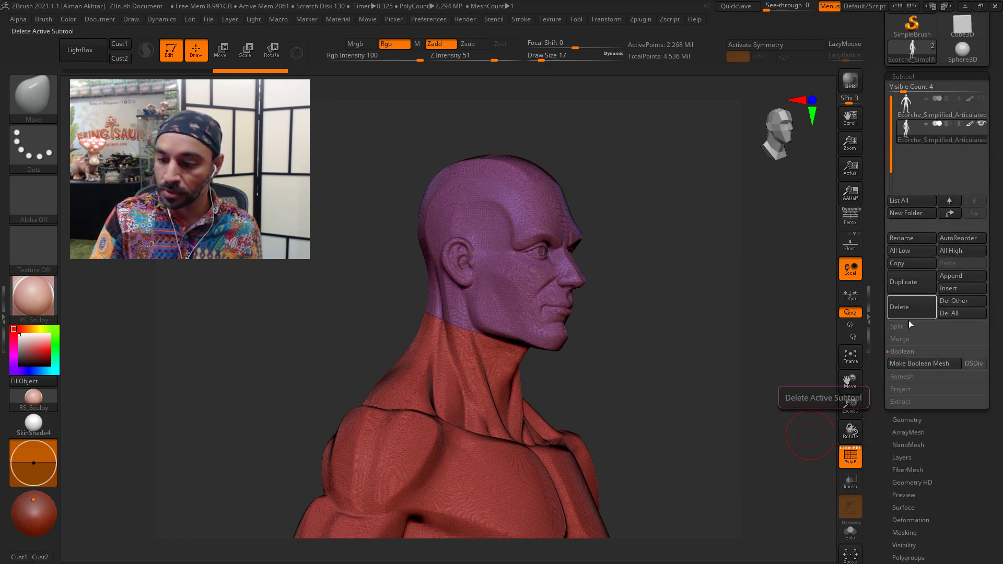
click(907, 323)
click(964, 340)
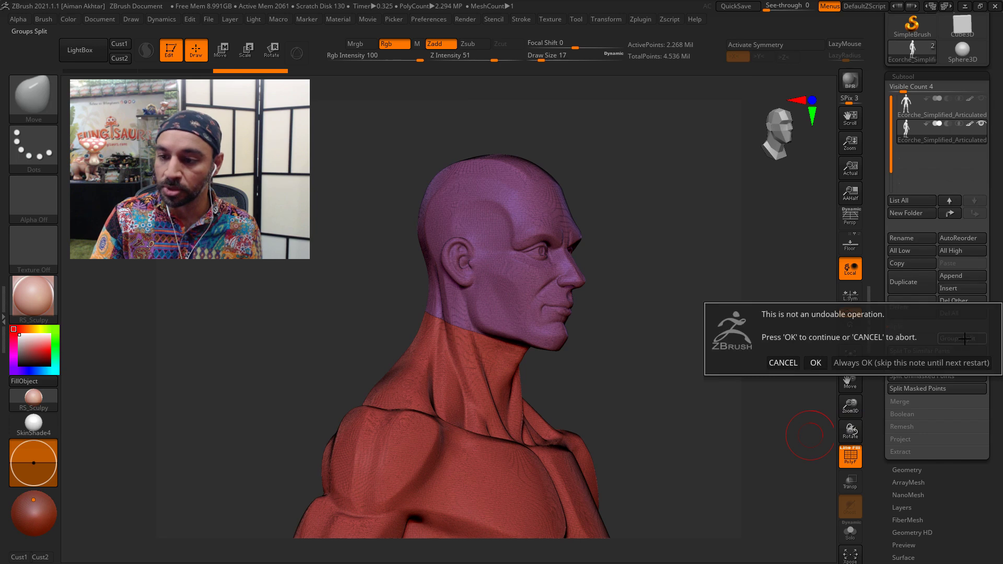
click(855, 362)
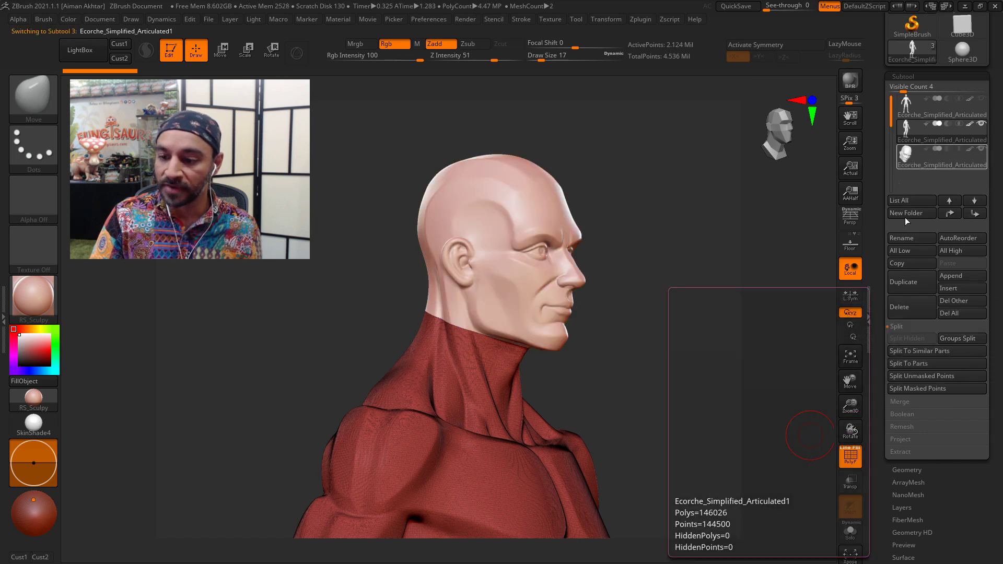
Step: Rename the separated head subtool as Head and the headless subtool as Body
click(910, 239)
text(Head)
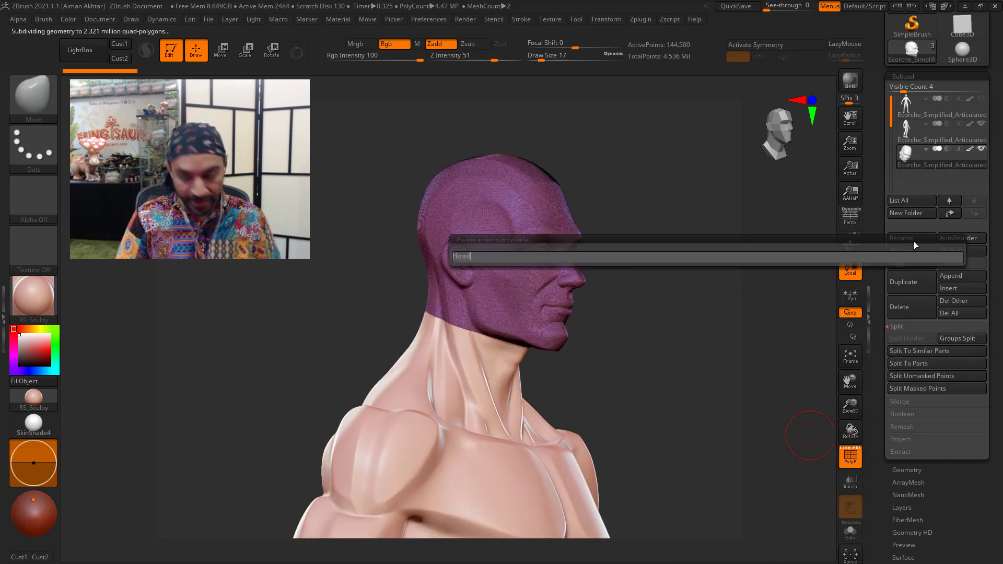
key(Return)
click(919, 130)
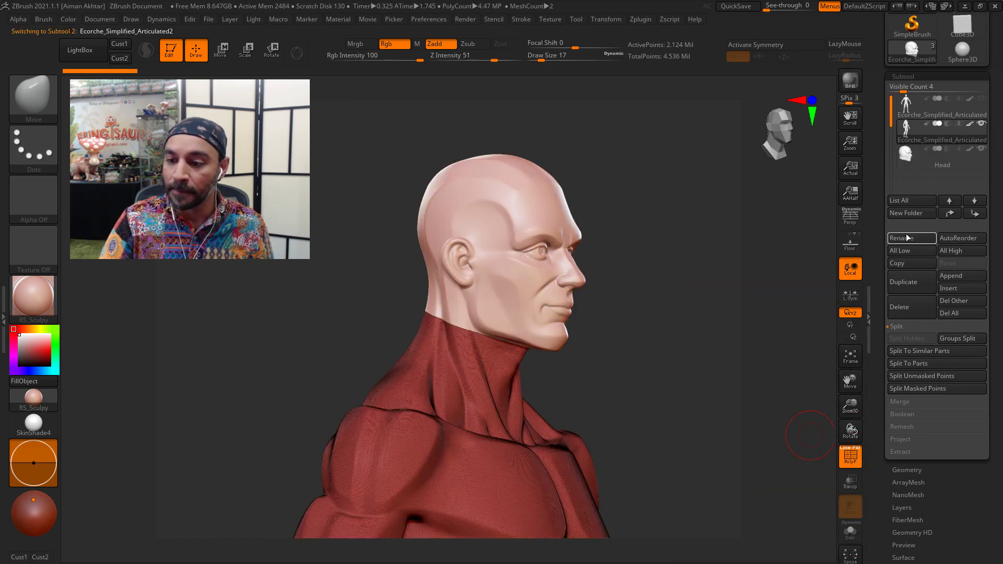
click(907, 238)
text(Body)
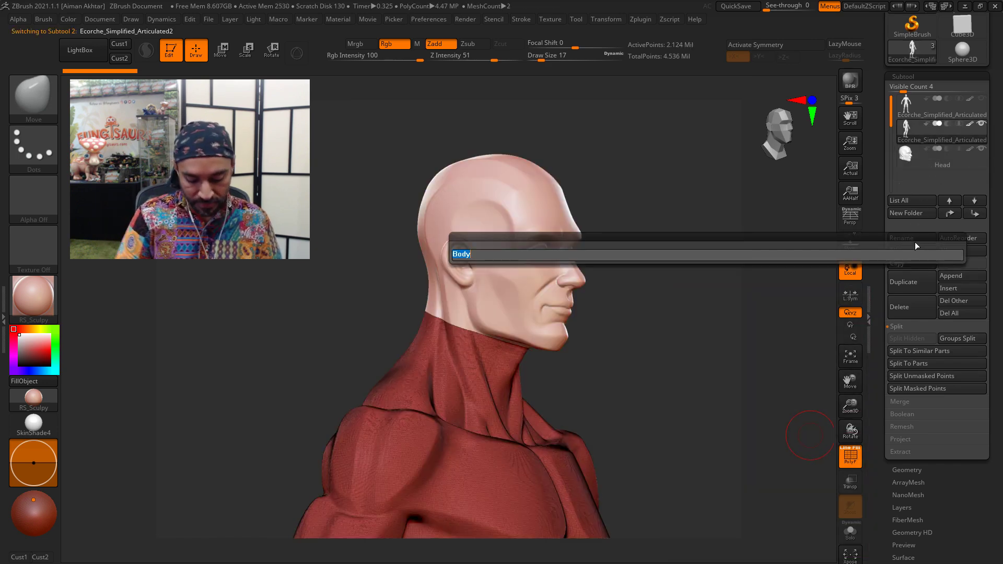
key(Return)
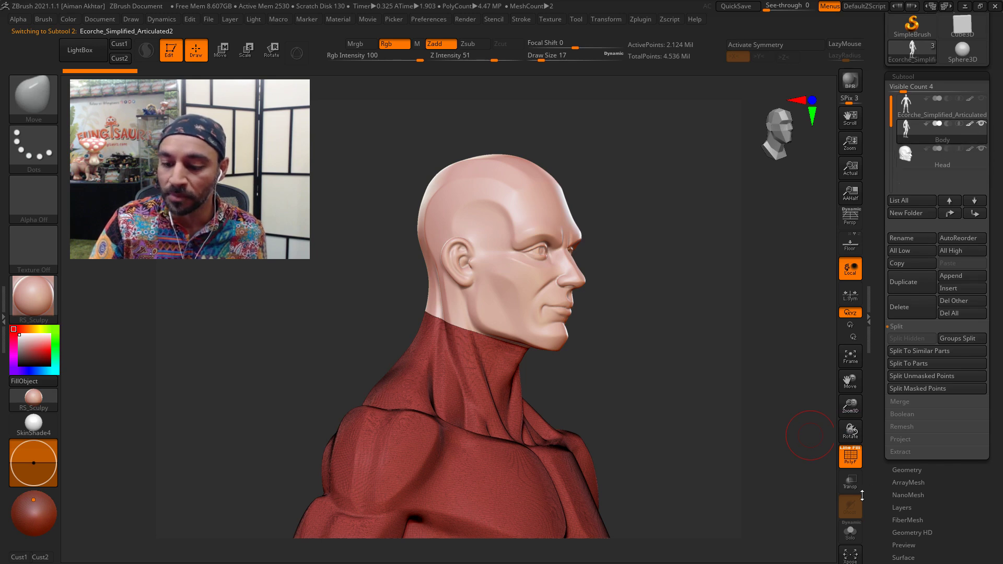
Step: Isolate the Body subtool and turn on double-sided display to show the inside of the open neck
click(850, 530)
shift+drag(698, 426, 504, 282)
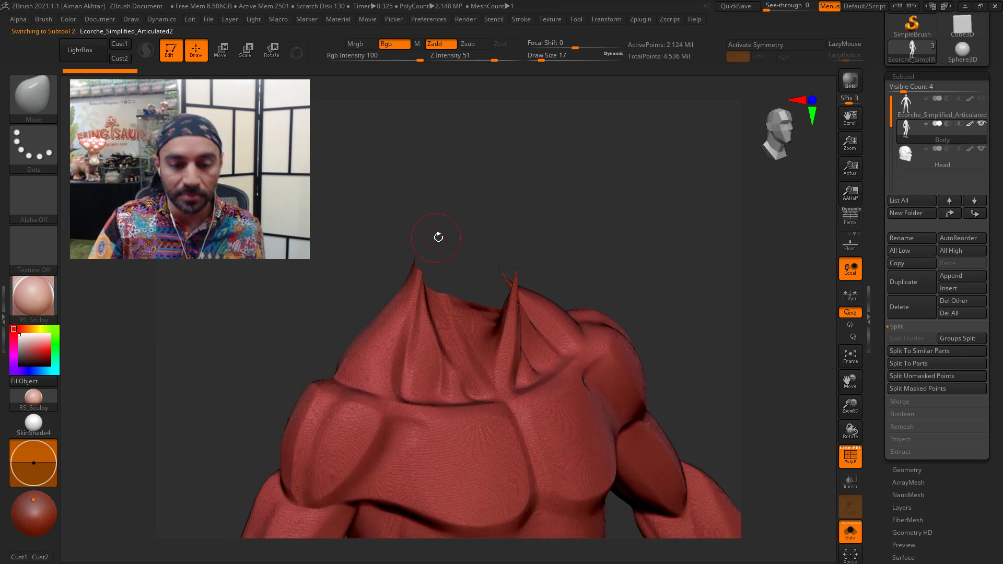
scroll(991, 471, down, 5)
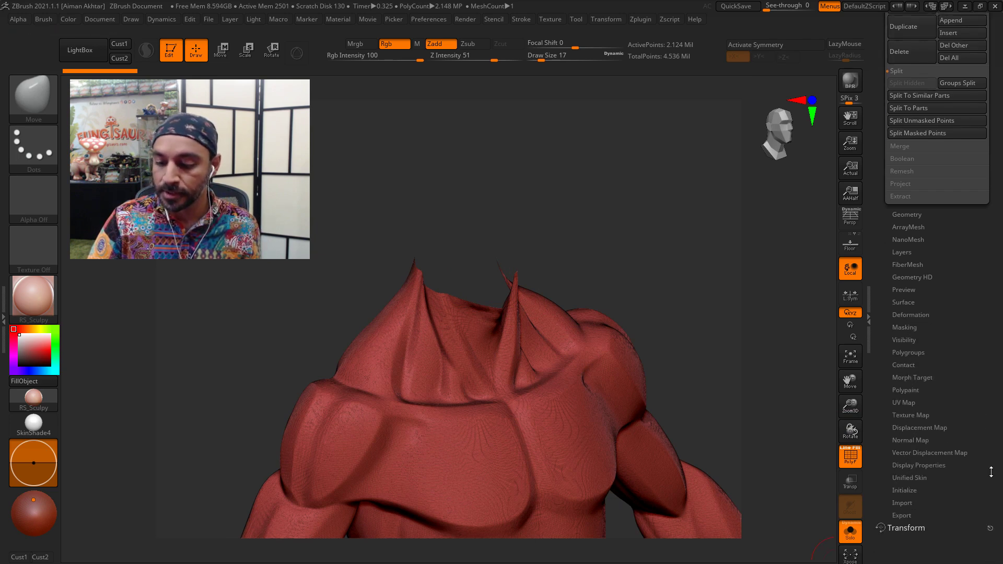
click(908, 435)
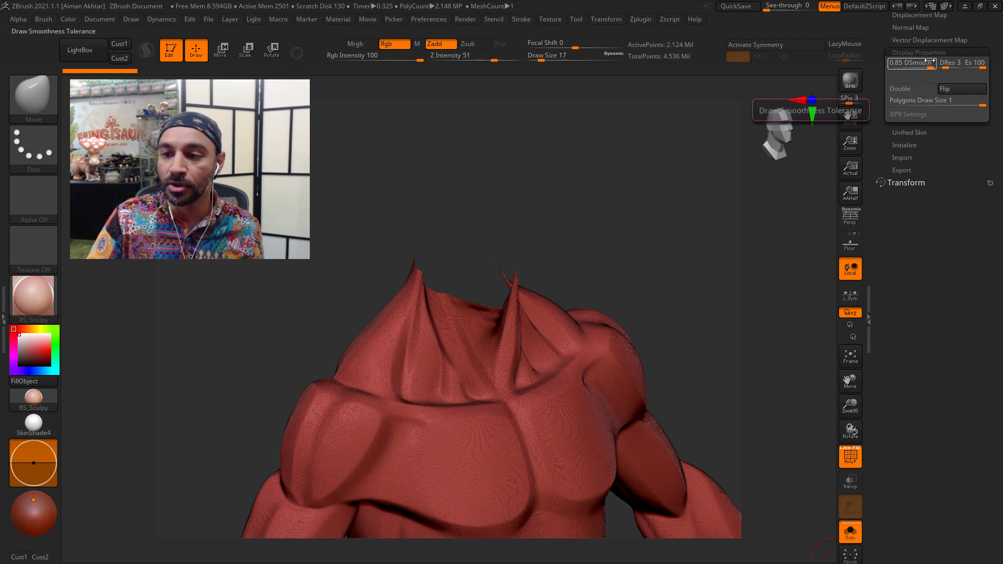
click(911, 89)
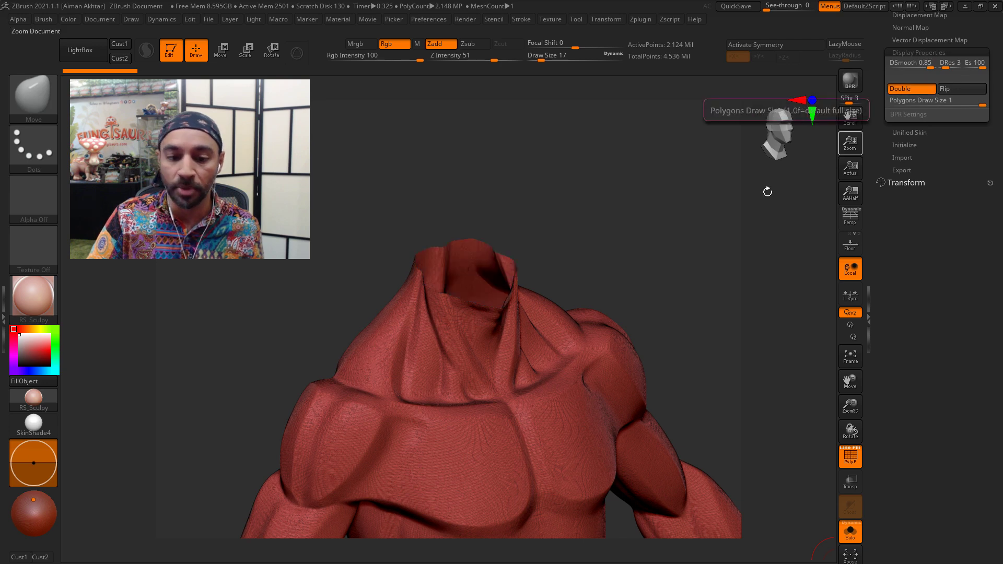
mouse_move(577, 262)
mouse_down()
mouse_move(589, 284)
mouse_move(556, 343)
mouse_up()
drag(542, 205, 583, 201)
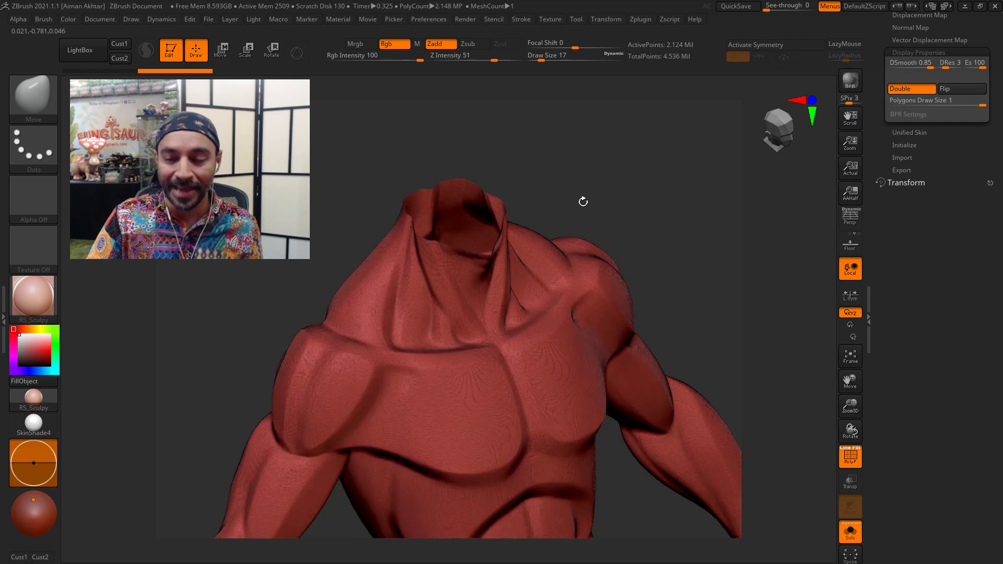
alt+drag(698, 282, 735, 371)
Step: Reduce the draw size to 9 and re-run DynaMesh on the Body subtool to close the open neck
drag(988, 35, 991, 113)
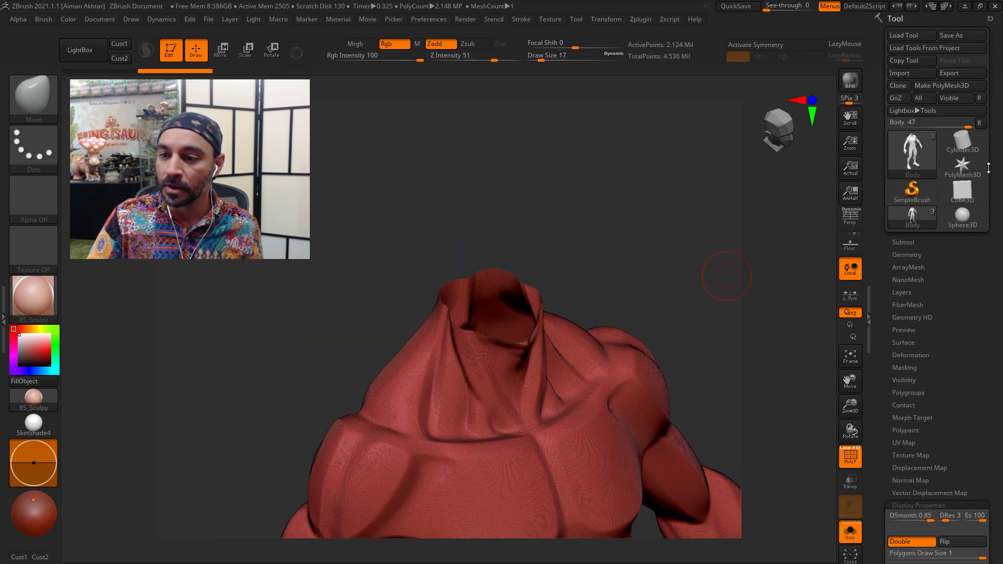
click(911, 256)
key(s)
drag(622, 276, 618, 276)
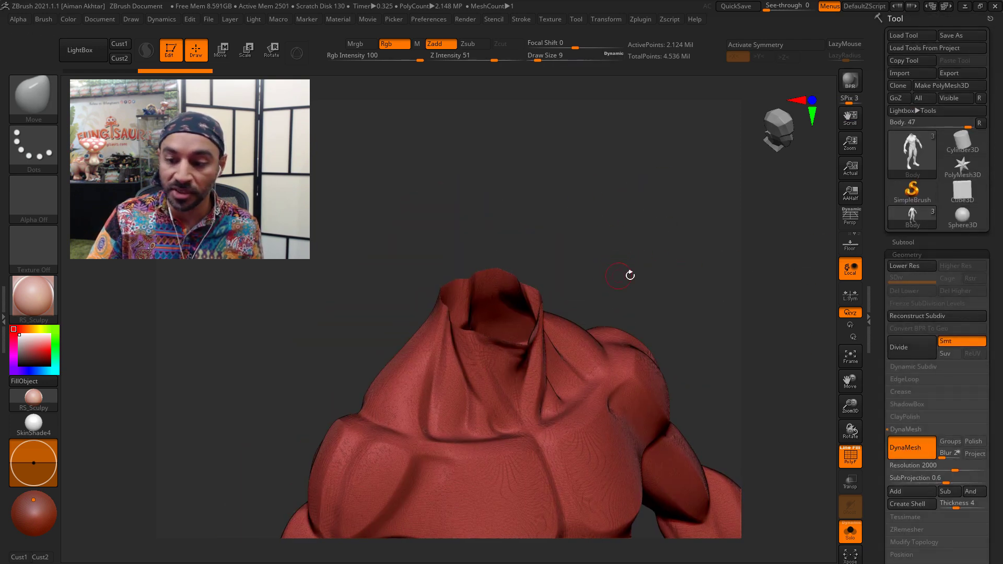
key(ctrl)
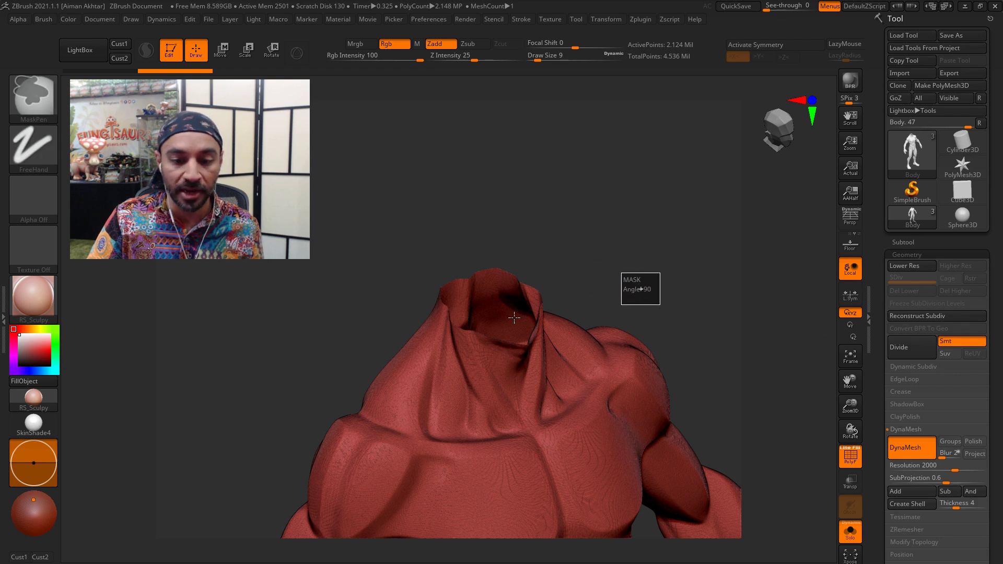
ctrl+click(435, 286)
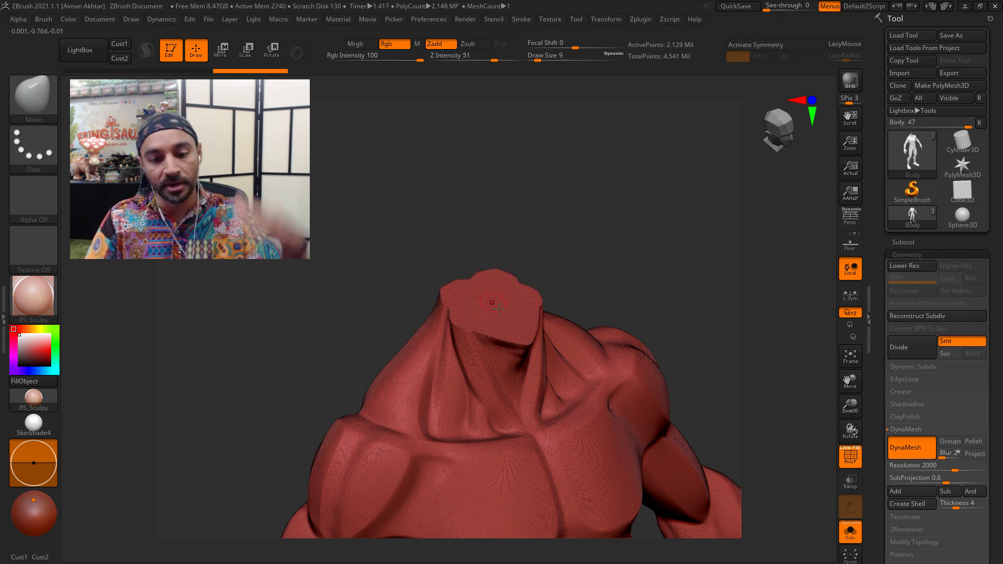
Step: Select the Head subtool, update its DynaMesh to close the neck cut, and show the body again
click(919, 241)
click(919, 321)
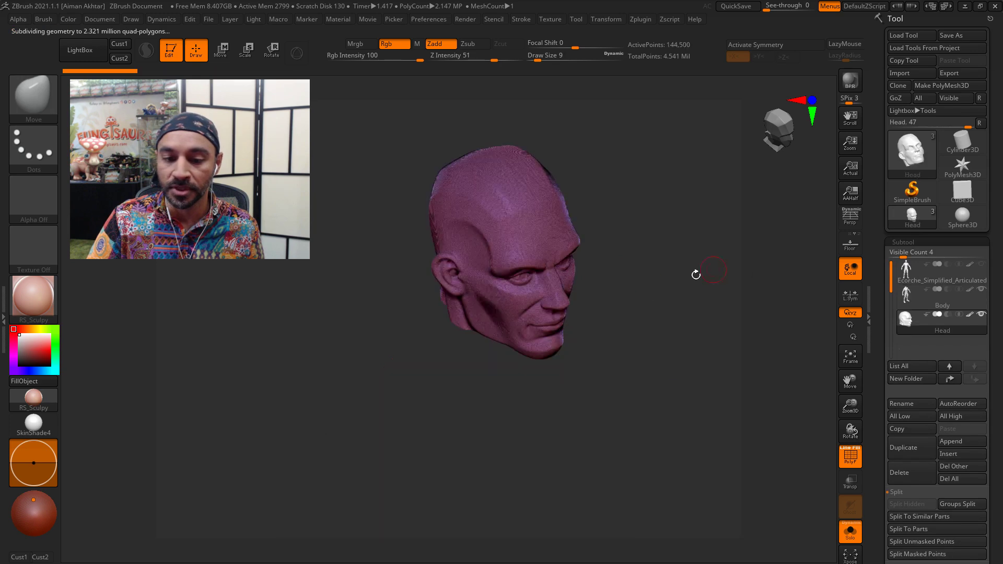
drag(695, 273, 658, 184)
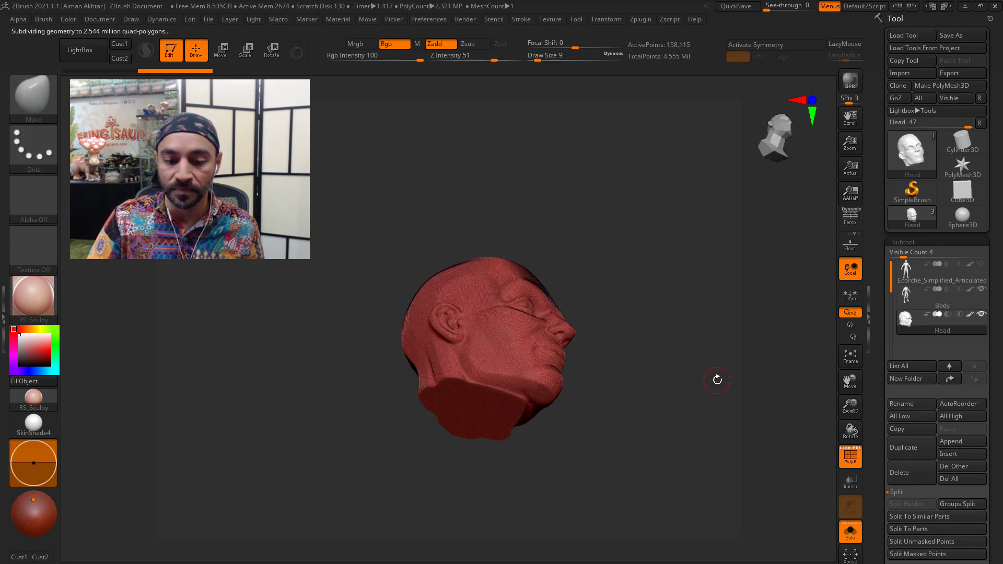
drag(721, 468, 773, 530)
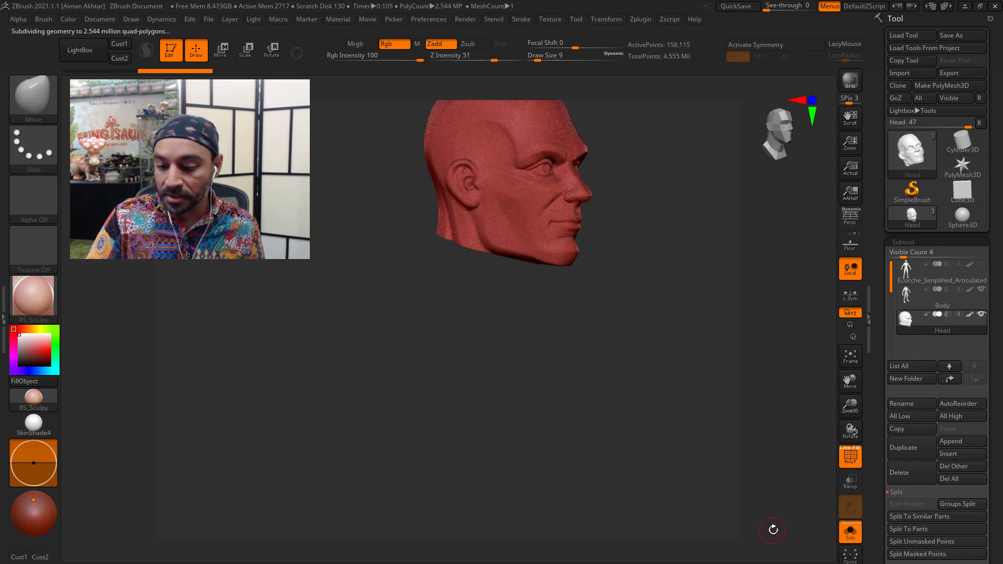
click(851, 533)
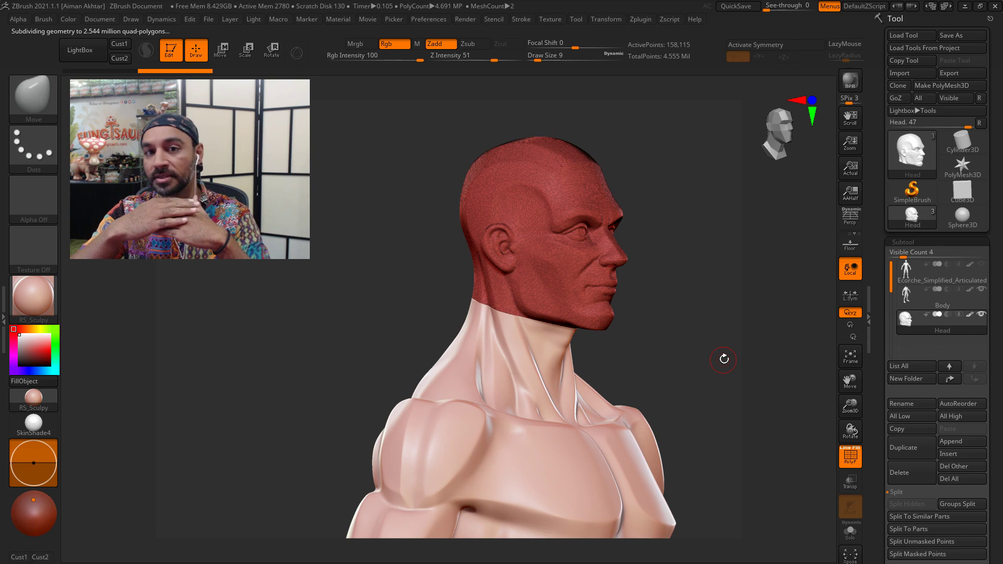
alt+click(516, 347)
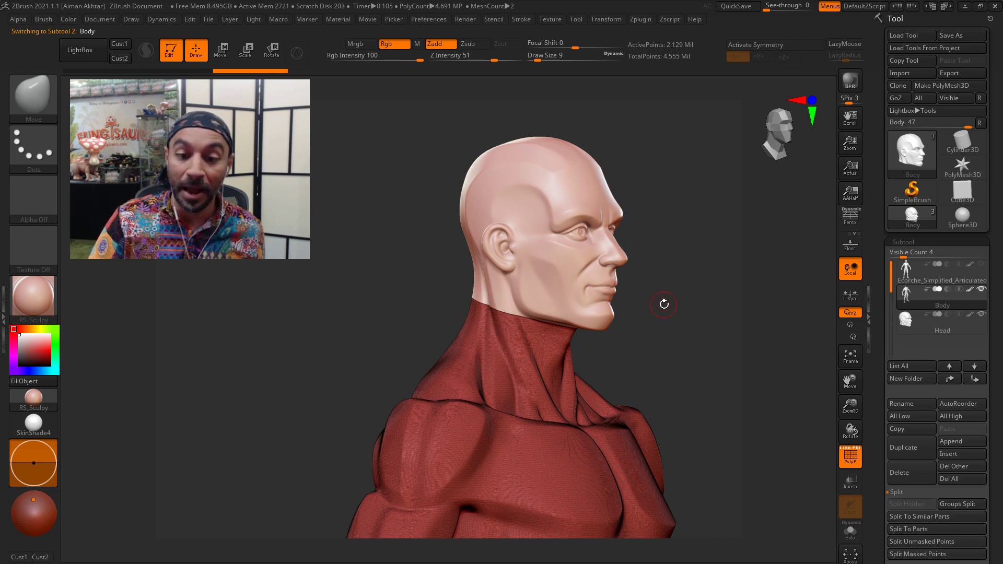
alt+click(589, 301)
mouse_move(698, 396)
mouse_down()
mouse_move(681, 399)
mouse_move(692, 393)
mouse_up()
Step: Switch to SimpleBrush, clear the canvas, and draw a Cube3D primitive in edit mode
key(ctrl)
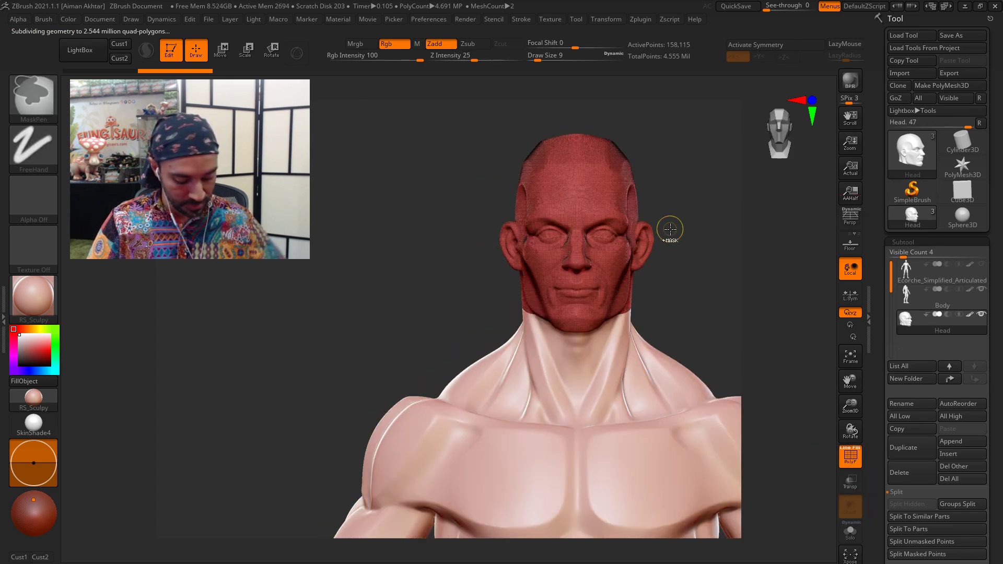
click(911, 191)
key(ctrl+n)
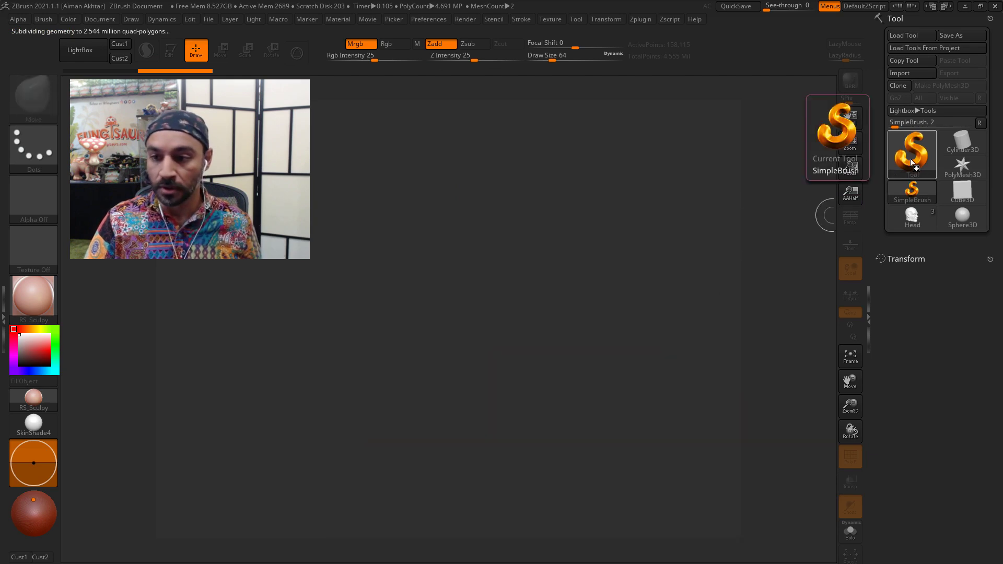
click(910, 156)
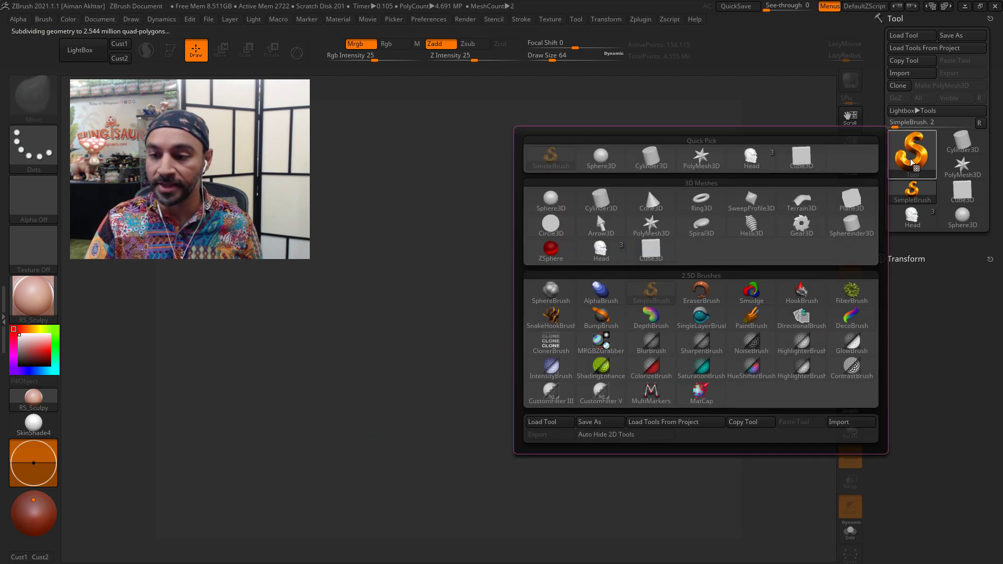
click(651, 249)
drag(475, 337, 480, 470)
key(t)
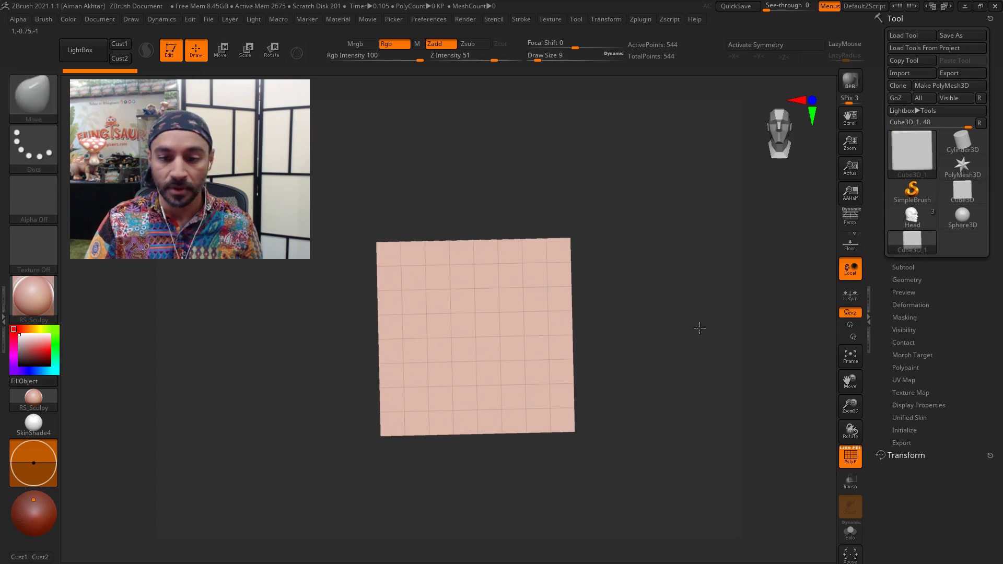
drag(698, 328, 700, 362)
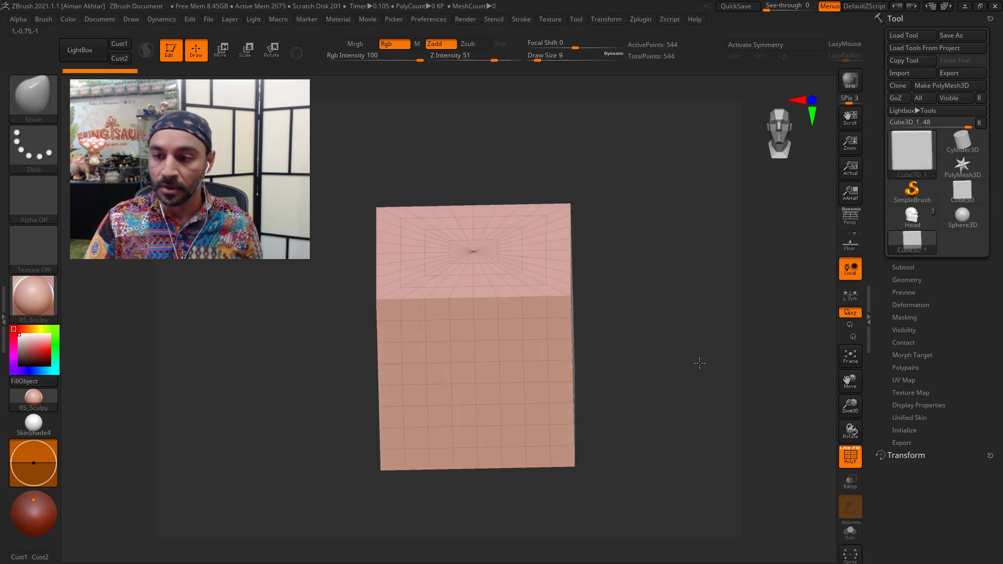
Step: Convert the cube to a PolyMesh3D and apply the Taper deformation so it narrows towards the top
click(957, 86)
drag(944, 474, 951, 391)
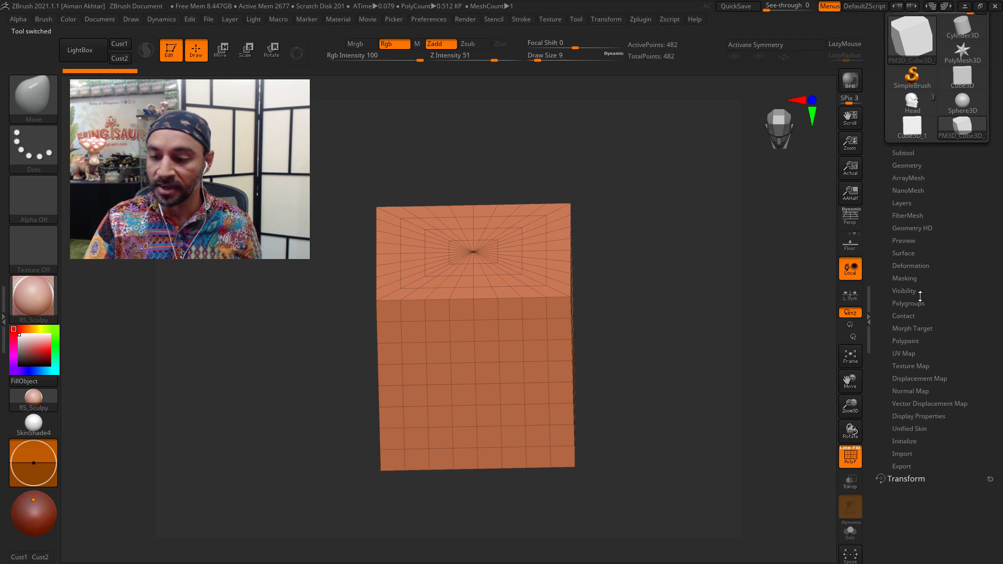
click(911, 266)
scroll(997, 460, down, 3)
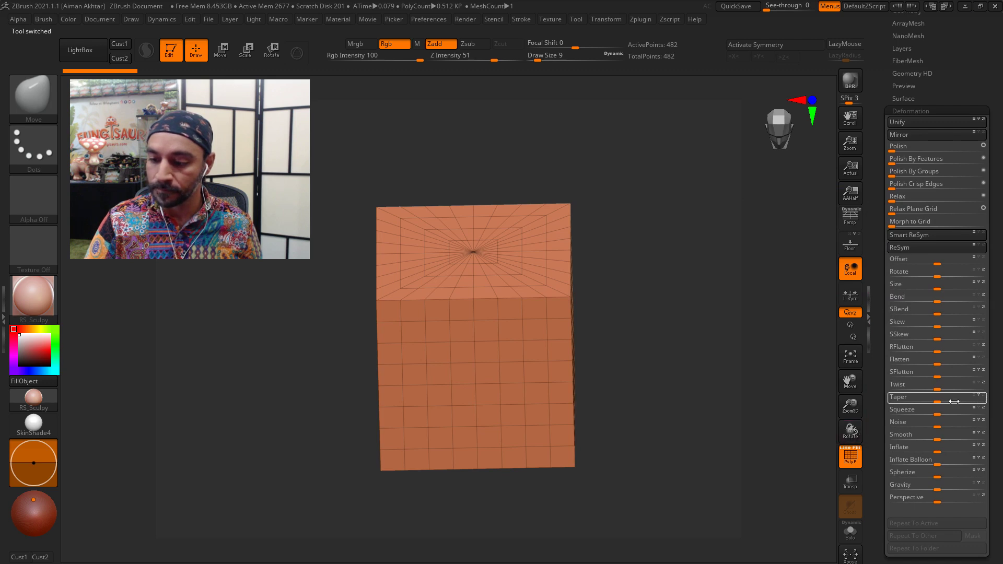
drag(954, 401, 952, 397)
shift+drag(647, 362, 822, 409)
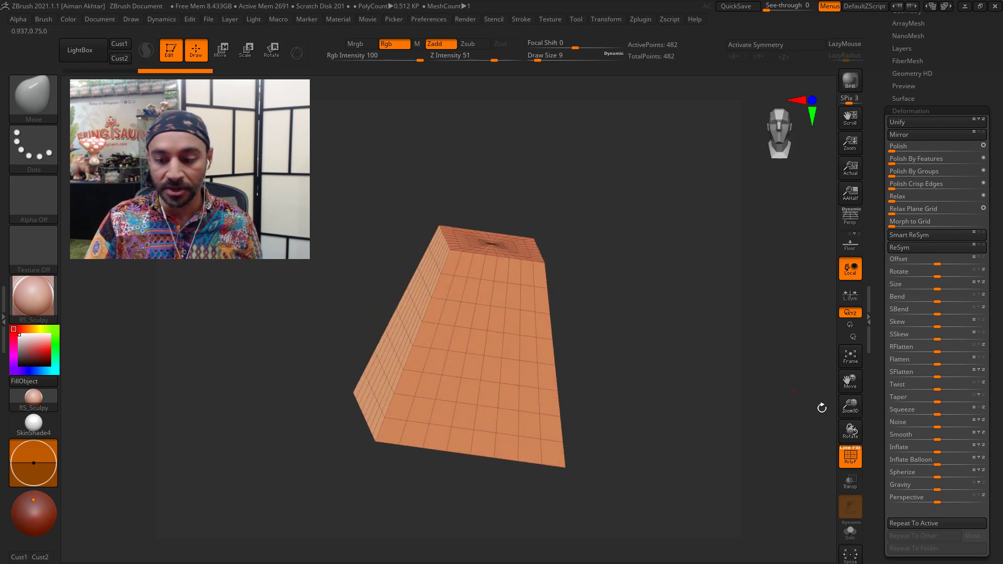
Step: Turn off the polyframe display and create a new InsertMesh brush from the tapered cube as seen from directly above
click(850, 460)
shift+drag(709, 405, 646, 384)
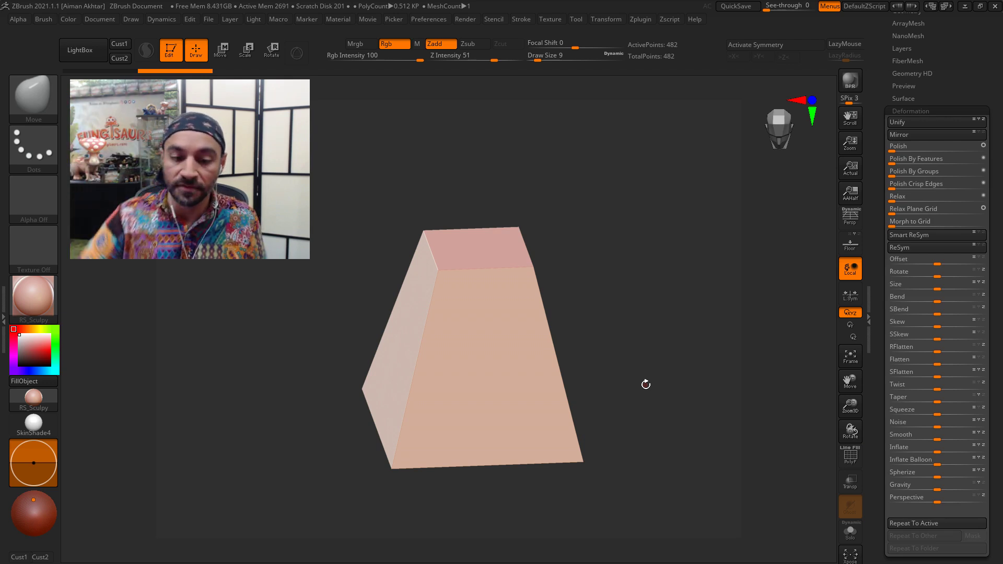
drag(652, 361, 652, 379)
drag(965, 65, 960, 130)
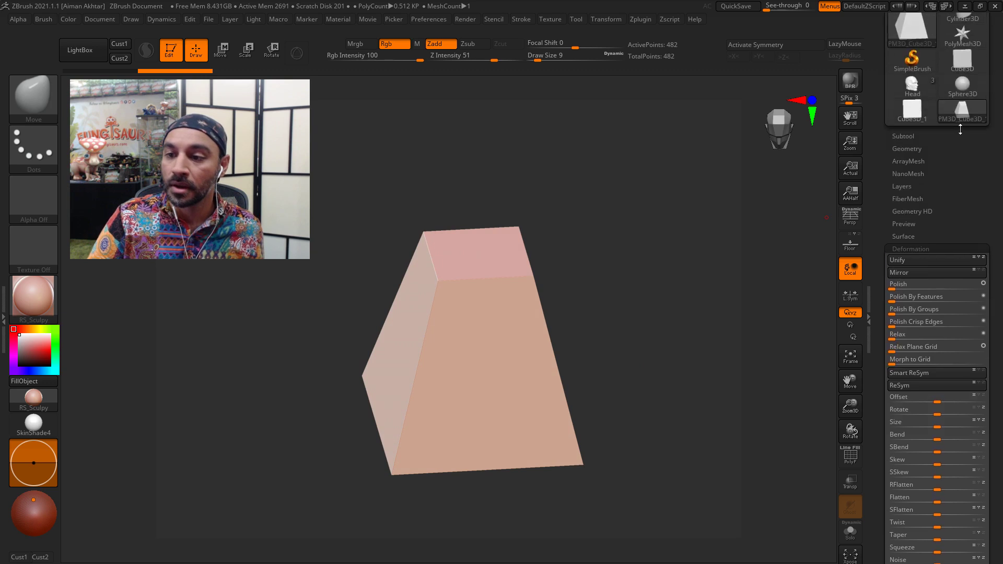
drag(721, 285, 687, 434)
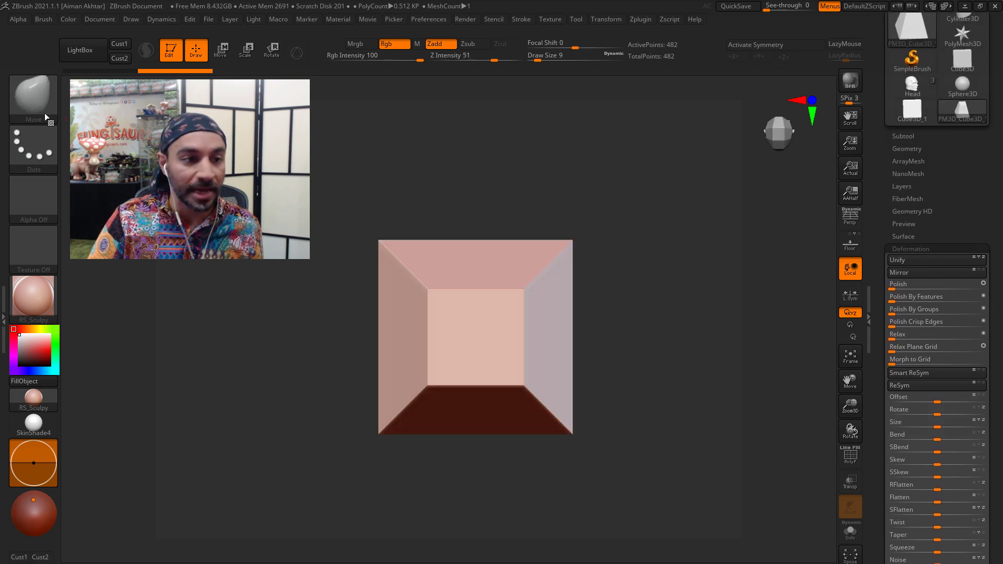
click(33, 96)
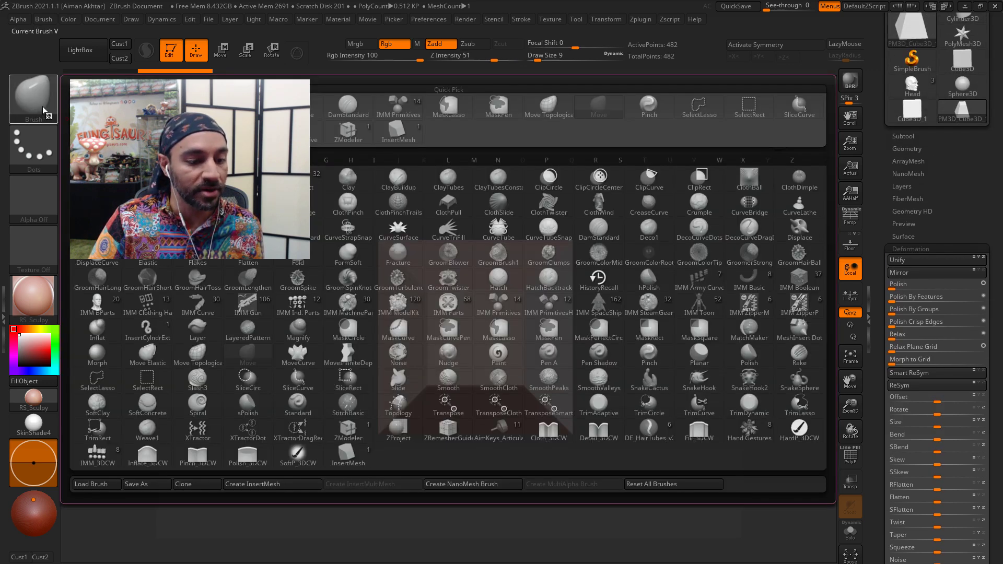
click(284, 487)
click(446, 208)
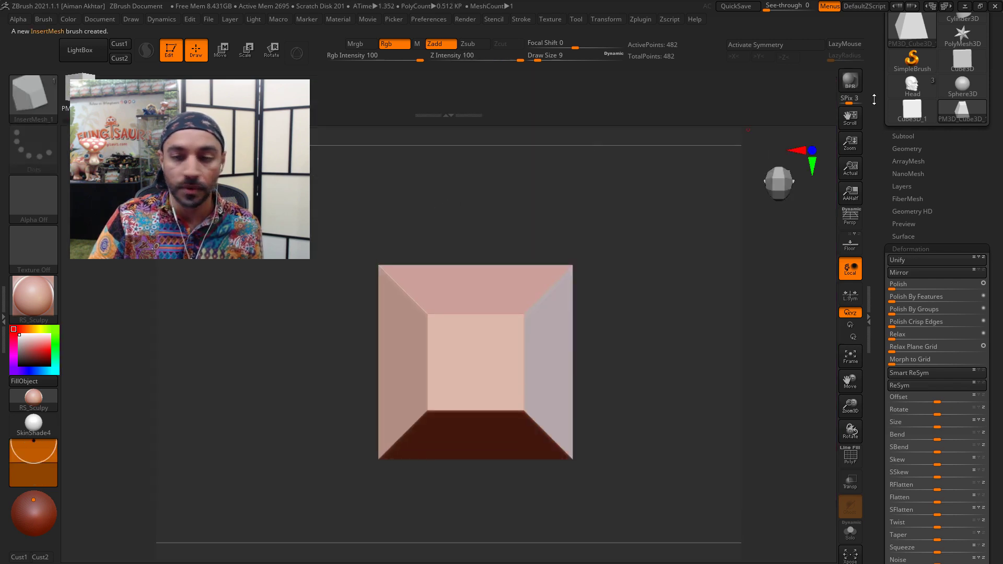
Step: Switch back to the figure's tool, select and frame the Body subtool, and activate X symmetry
click(911, 86)
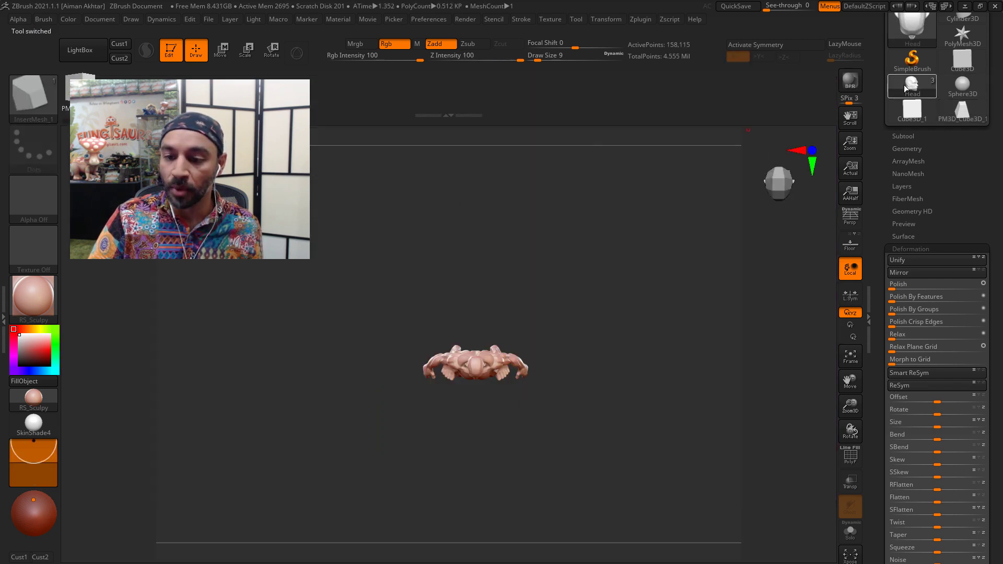
click(915, 136)
click(907, 191)
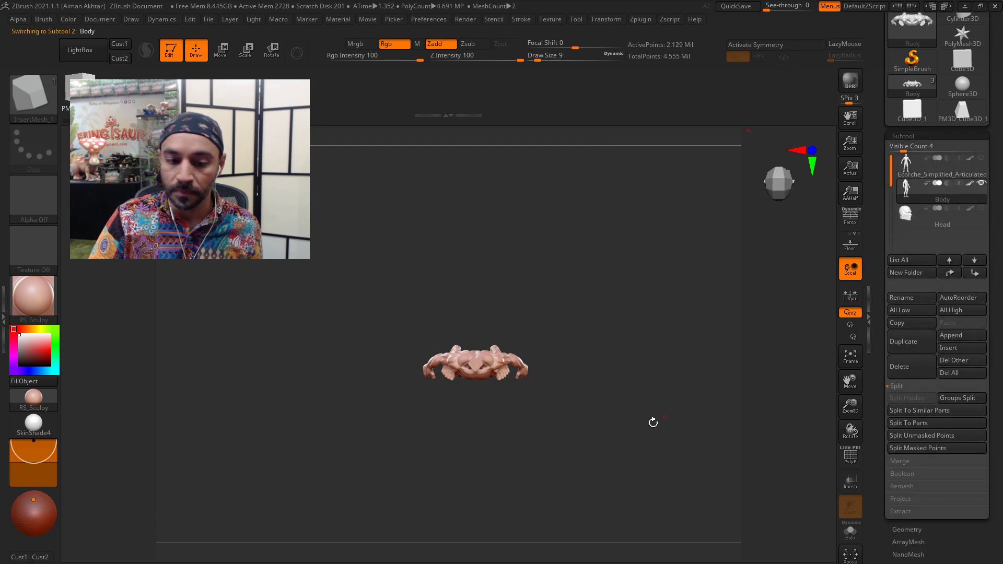
key(f)
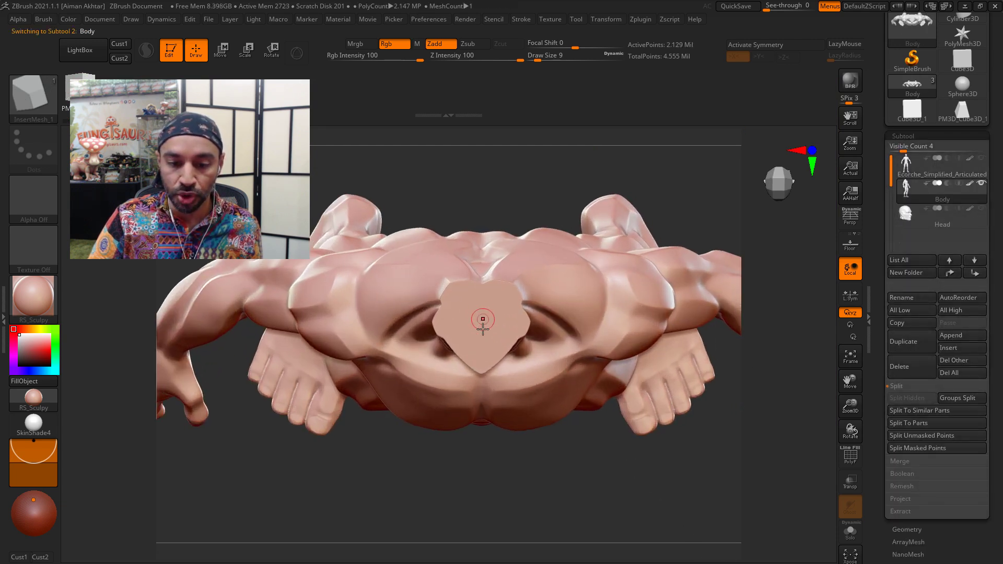
drag(582, 475, 444, 318)
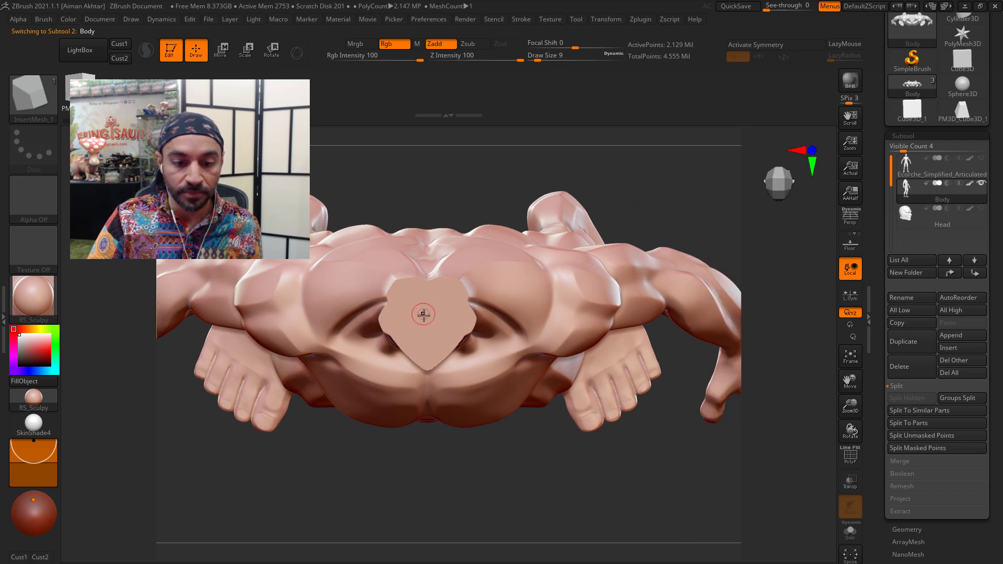
key(x)
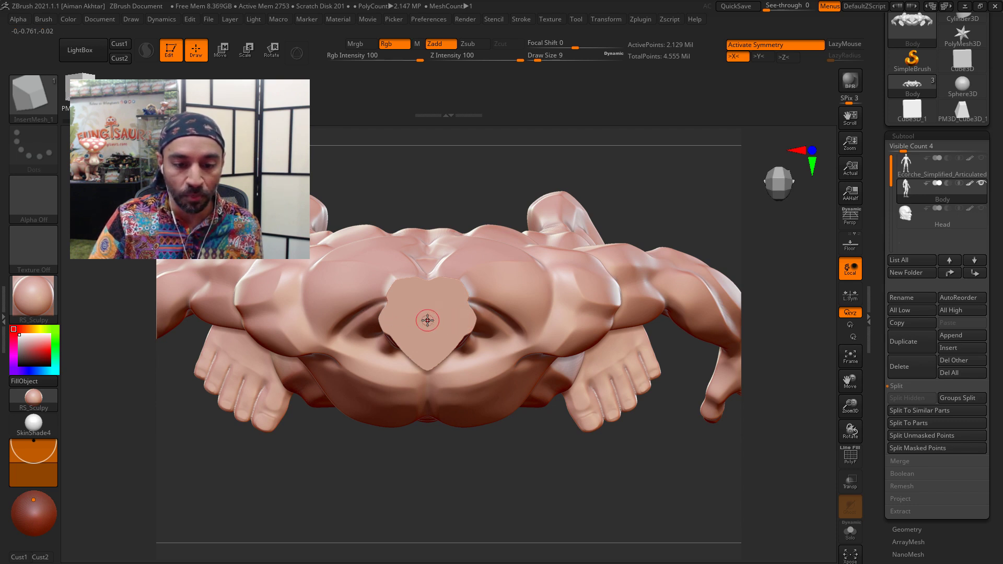
Step: Insert the tapered key at the centre of the Body's flat neck cut and check it from the side
drag(431, 328, 434, 333)
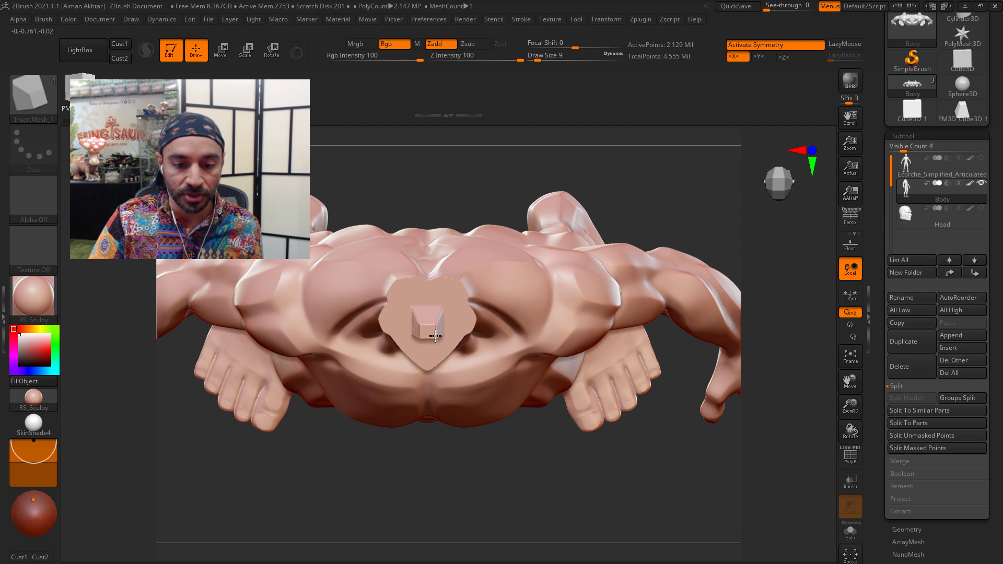
drag(560, 483, 564, 311)
drag(572, 269, 517, 222)
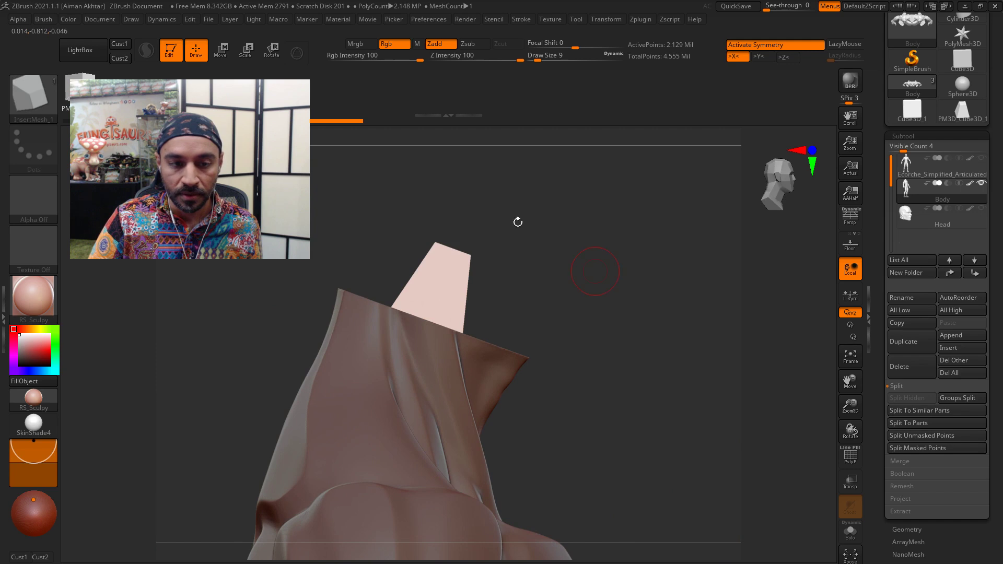
Step: Using the Gizmo's vertical move, sink the inserted key slightly into the neck surface
click(219, 52)
click(219, 52)
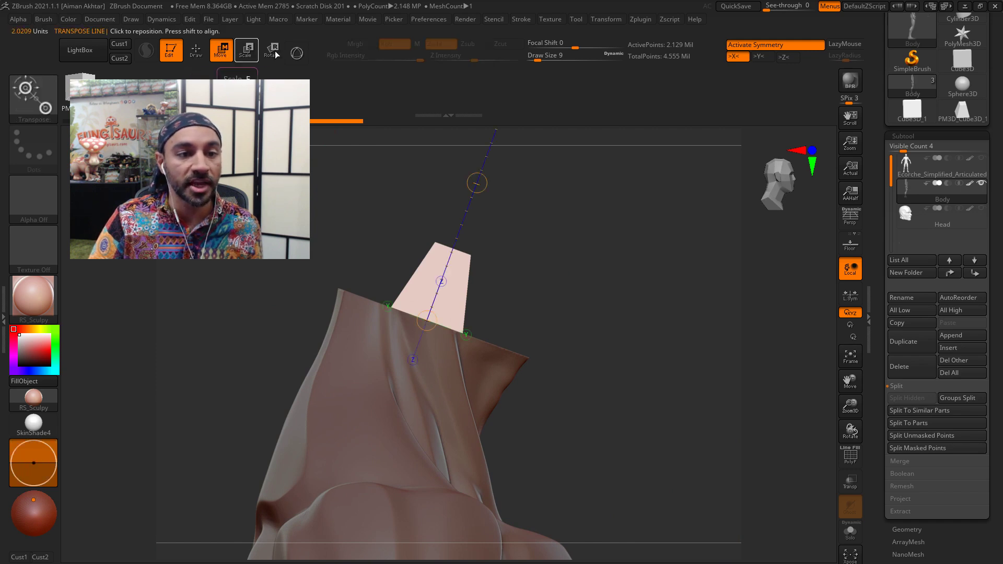
mouse_move(474, 183)
mouse_down()
mouse_move(490, 151)
mouse_move(473, 183)
mouse_up()
click(297, 53)
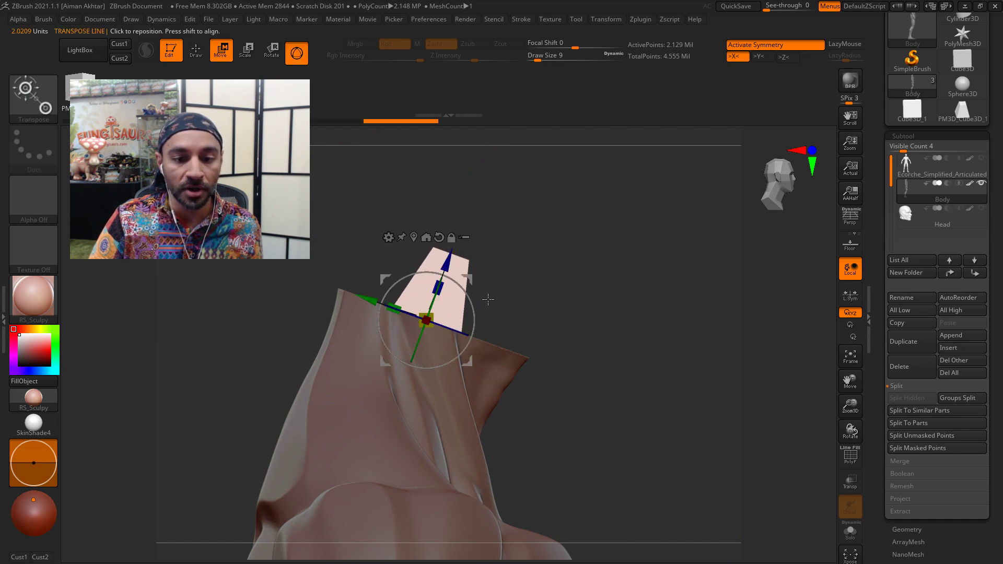
mouse_move(453, 250)
mouse_down()
mouse_move(458, 239)
mouse_move(451, 253)
mouse_up()
shift+drag(611, 282, 551, 291)
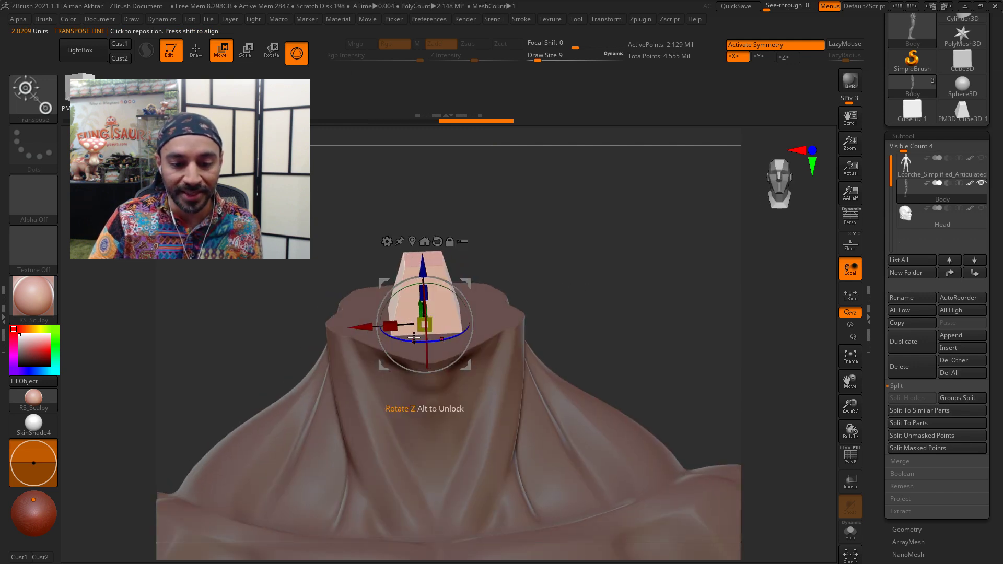
Step: Clear the mask, re-DynaMesh the Body to fuse the key into the neck, and display the polyframe
click(197, 59)
ctrl+drag(605, 262, 569, 255)
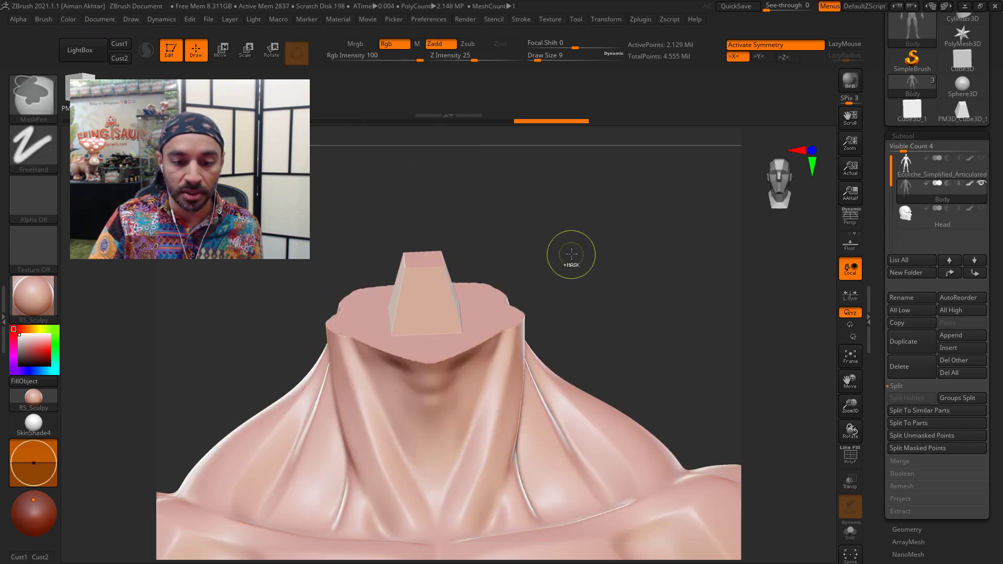
click(850, 455)
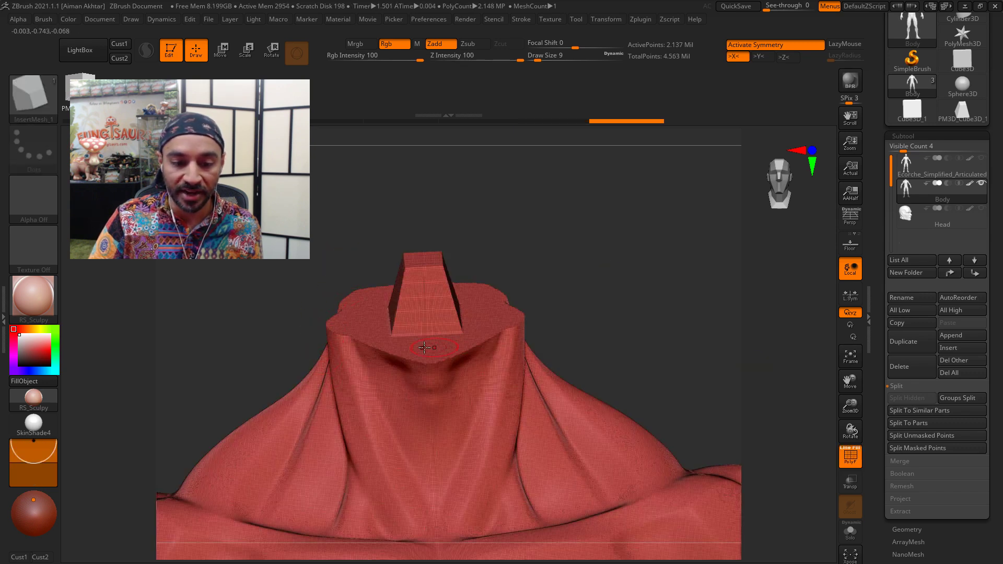
drag(578, 297, 709, 323)
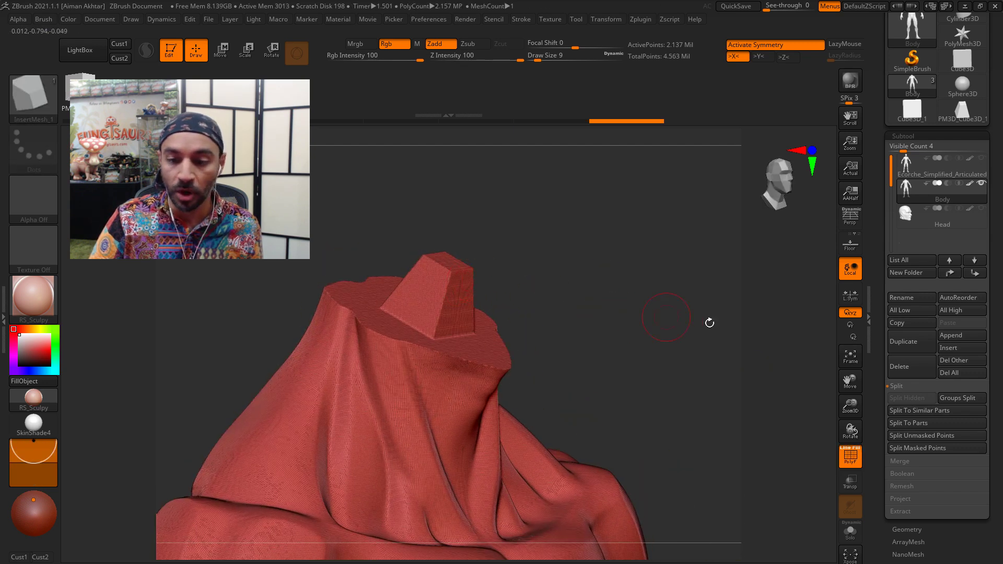
Step: Duplicate the Body subtool, place the copy below the Head in the subtool order, and rename it Body_Cutter
click(904, 341)
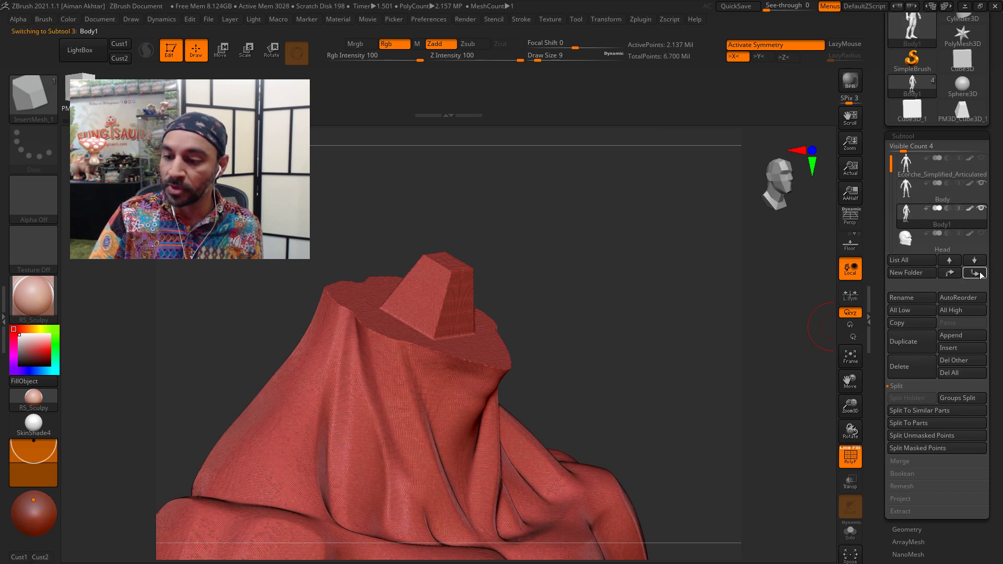
click(975, 273)
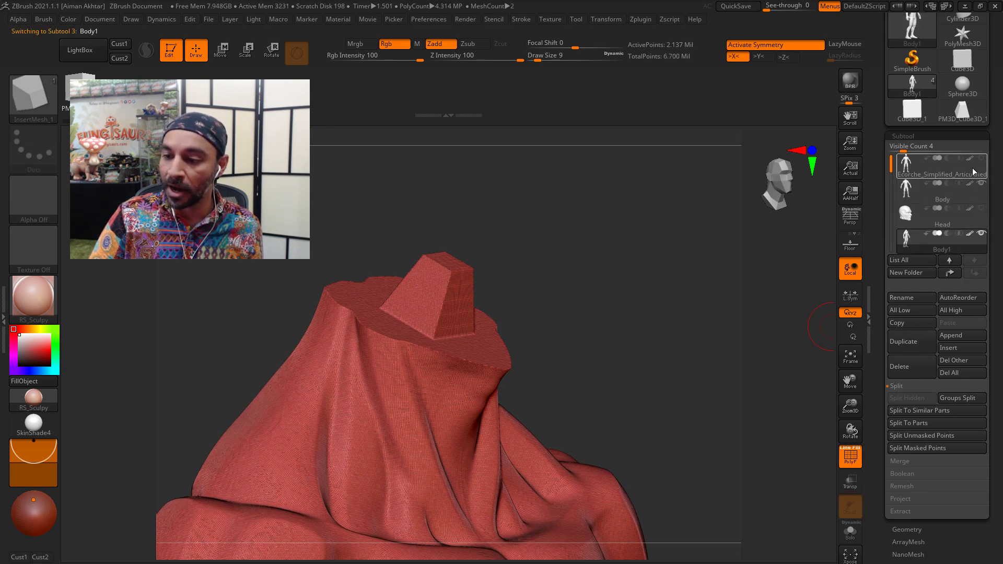
click(911, 298)
text(Body_Cutter)
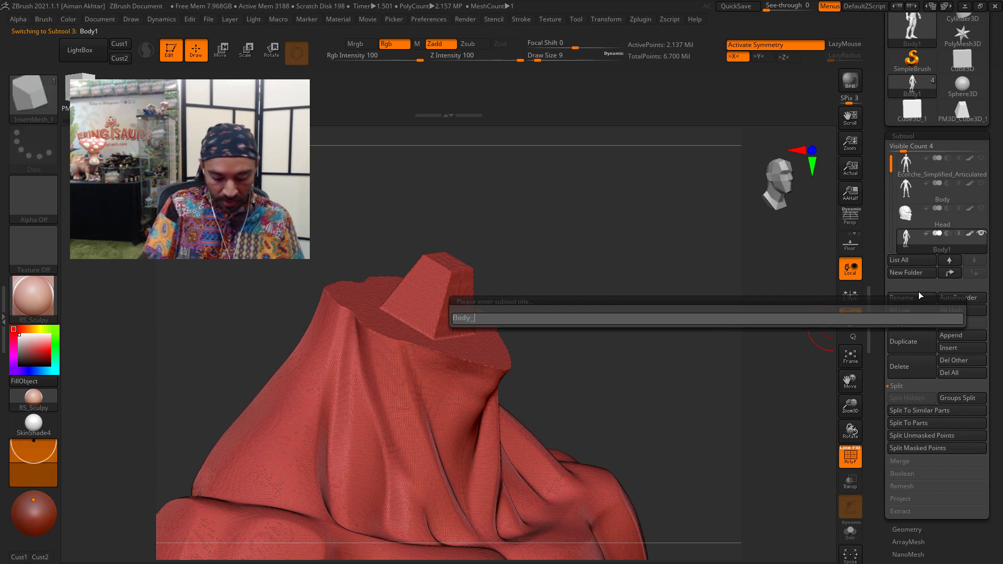
key(Return)
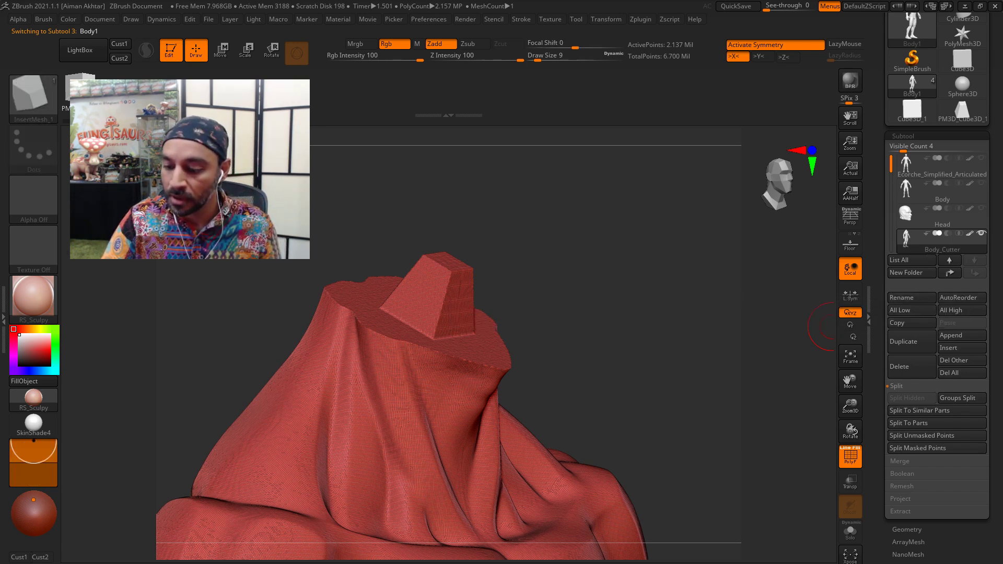
Step: Apply an Inflate deformation of 1 to Body_Cutter
scroll(951, 517, down, 5)
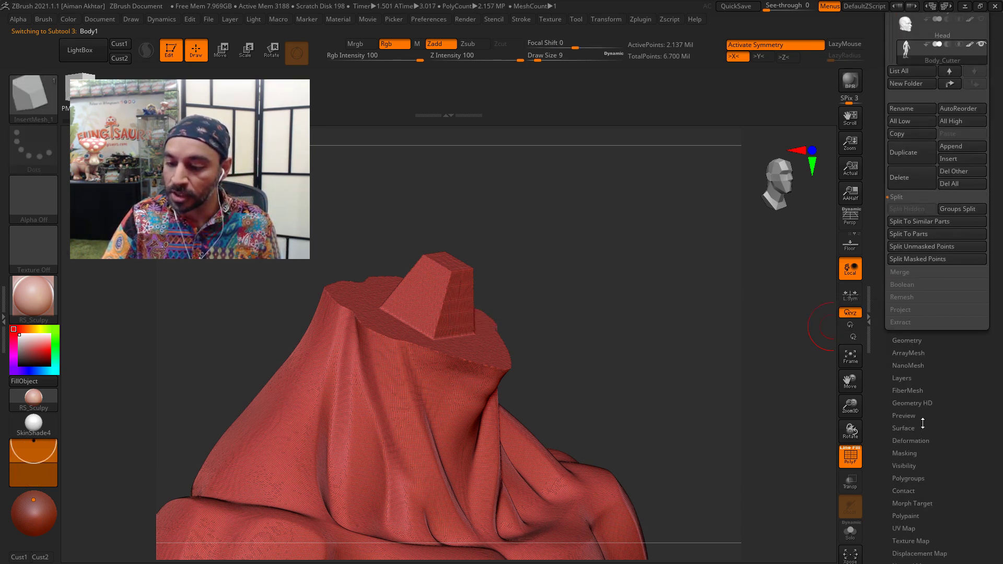
click(911, 441)
click(936, 393)
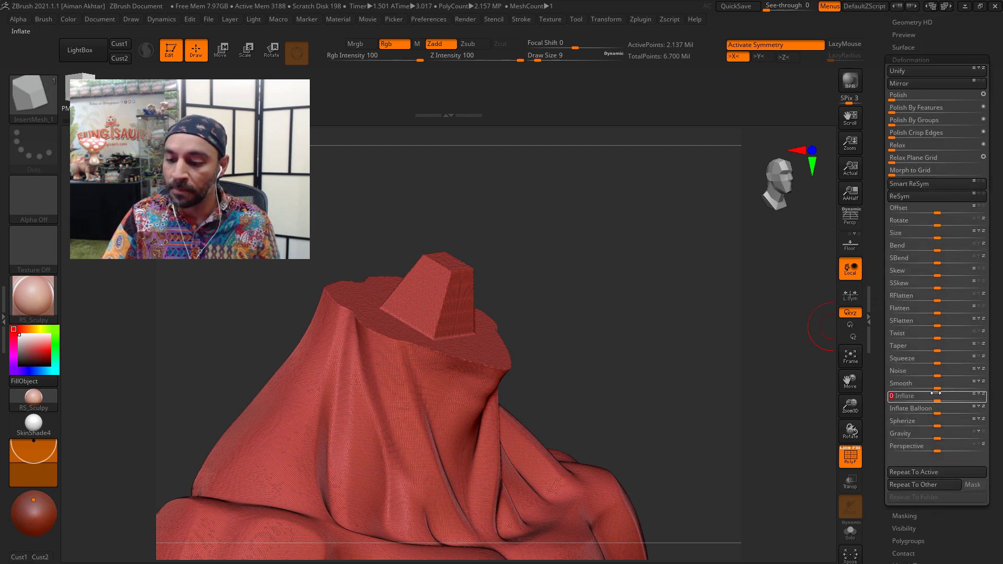
text(1)
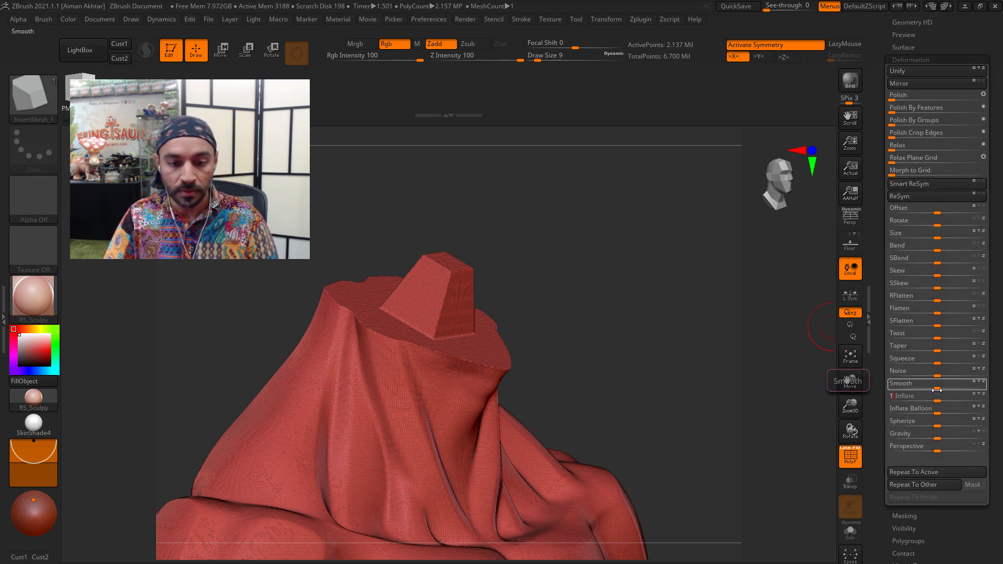
key(Return)
Step: Set Body_Cutter to subtract from the Head, select the Head, and turn off the polyframe to preview the key socket
drag(939, 34, 925, 187)
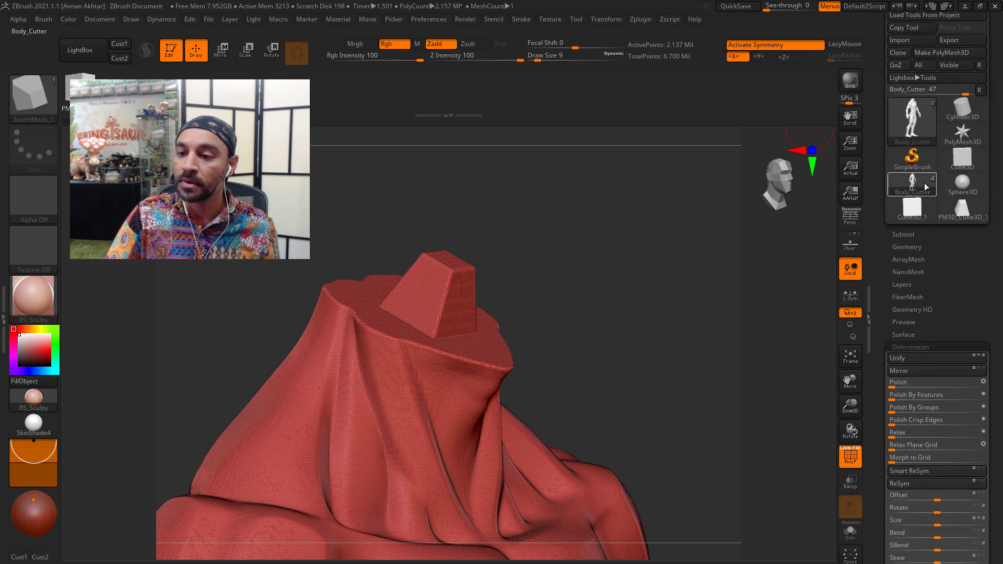
click(910, 233)
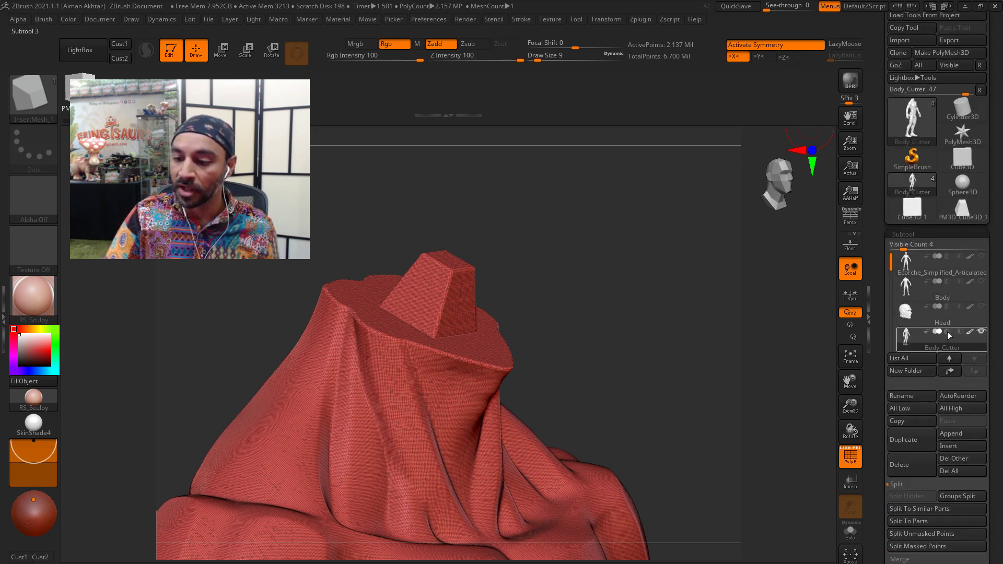
mouse_move(946, 332)
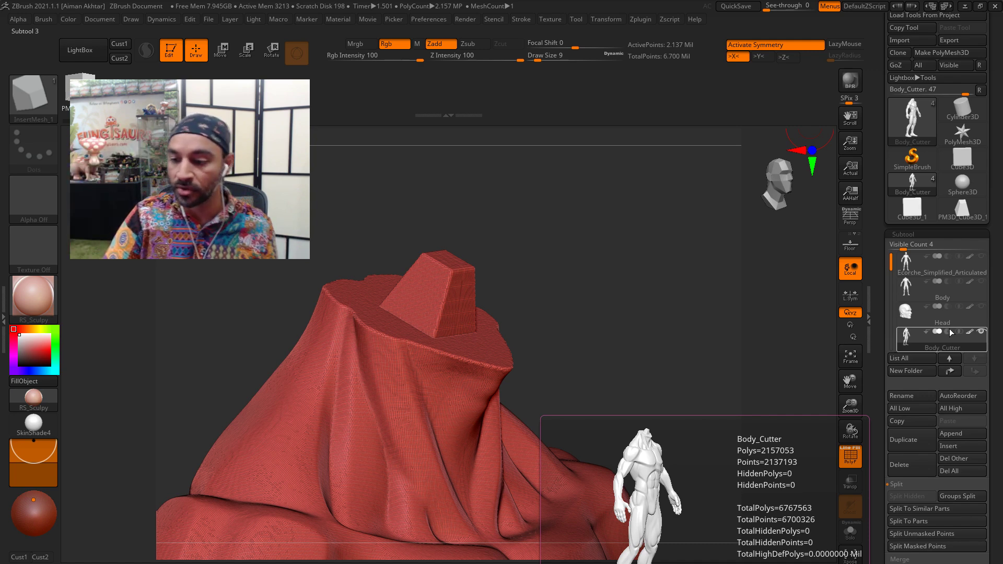
click(904, 317)
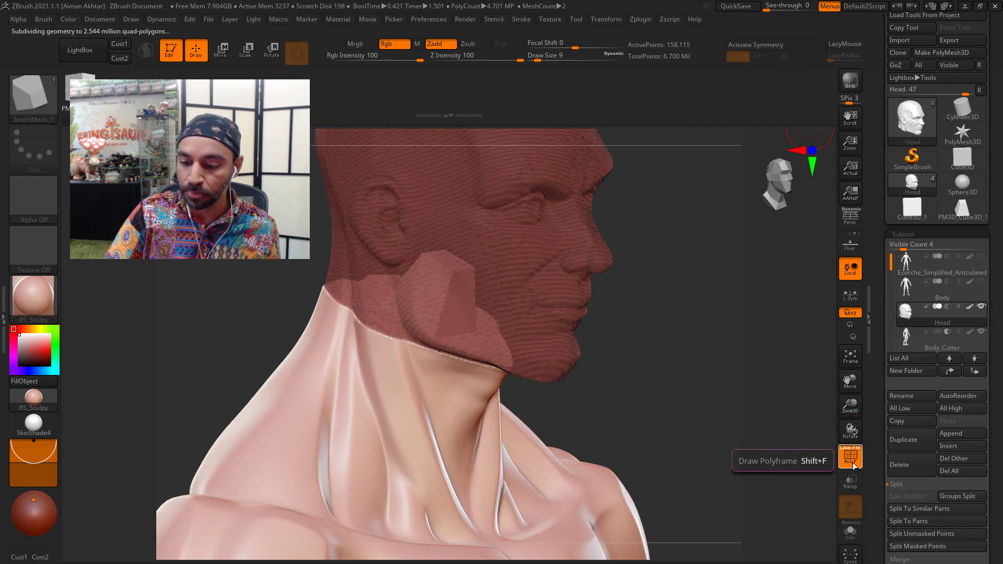
key(shift+f)
drag(721, 409, 523, 151)
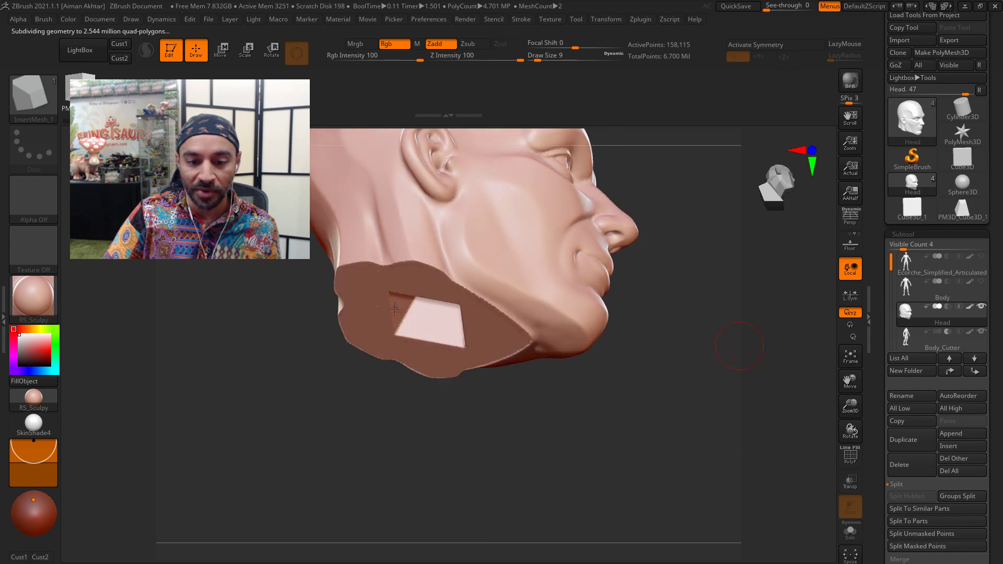
Step: Toggle Live Boolean off and on again to compare the head with and without the subtraction
click(465, 20)
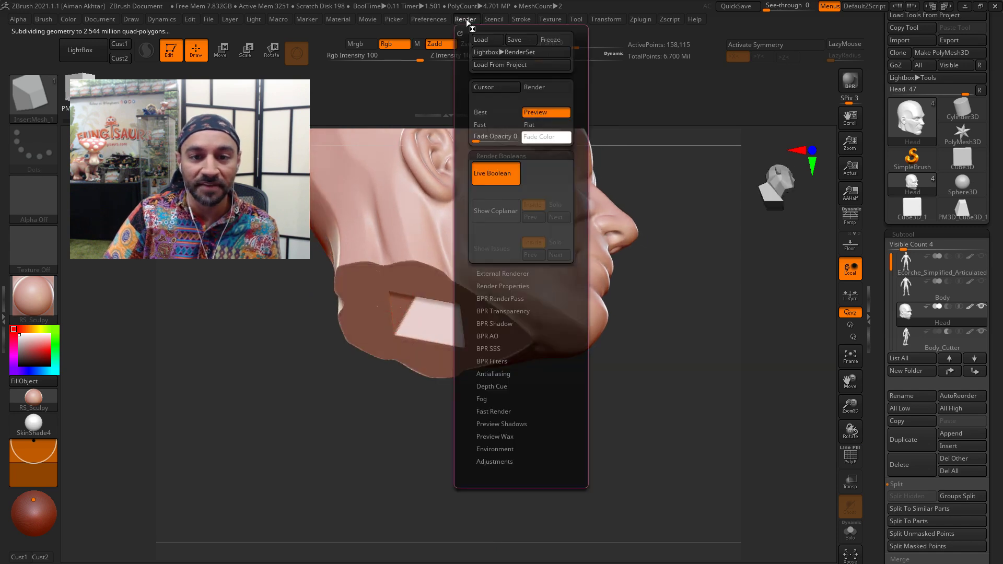
click(495, 181)
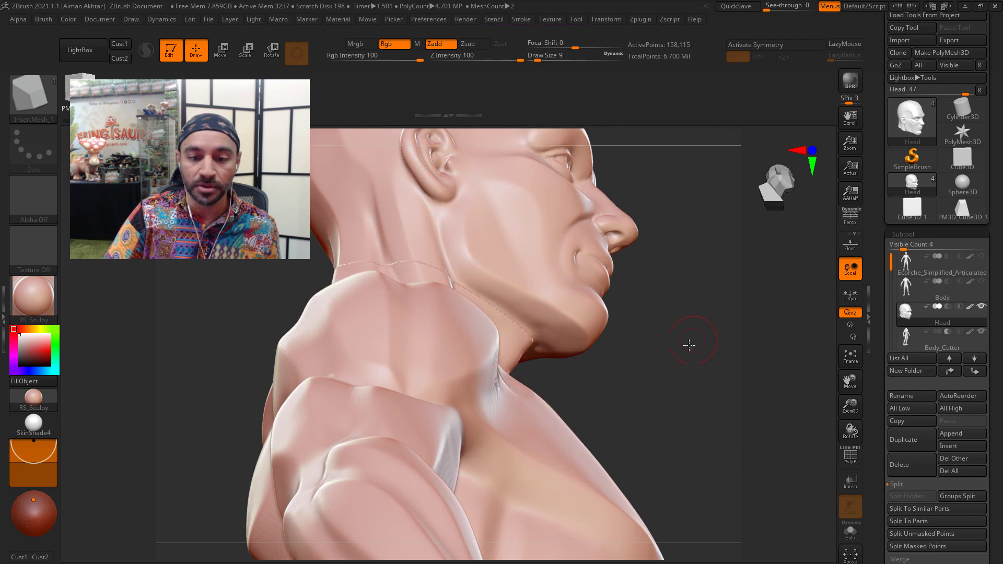
drag(678, 387, 543, 251)
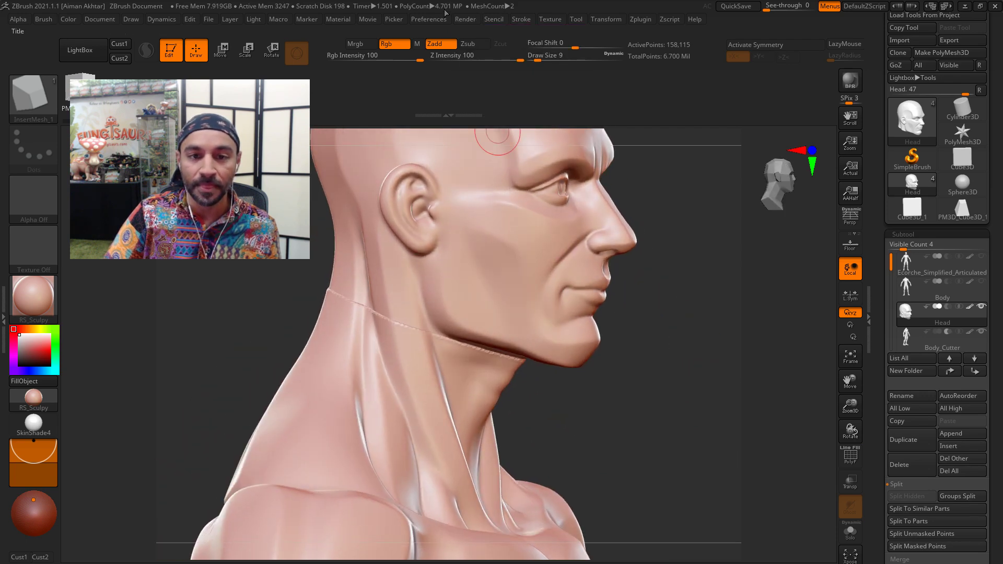
click(464, 20)
click(493, 174)
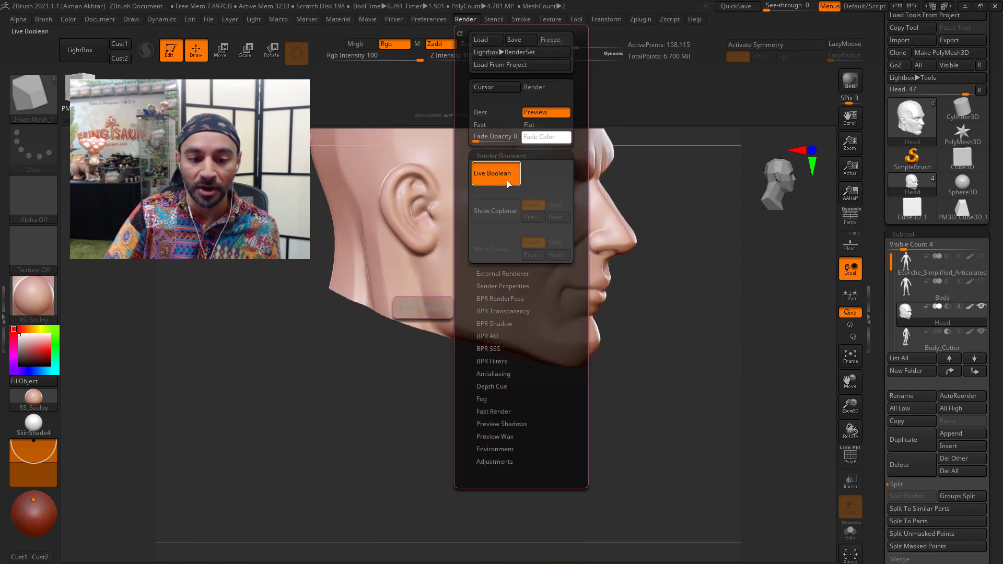
drag(650, 410, 686, 342)
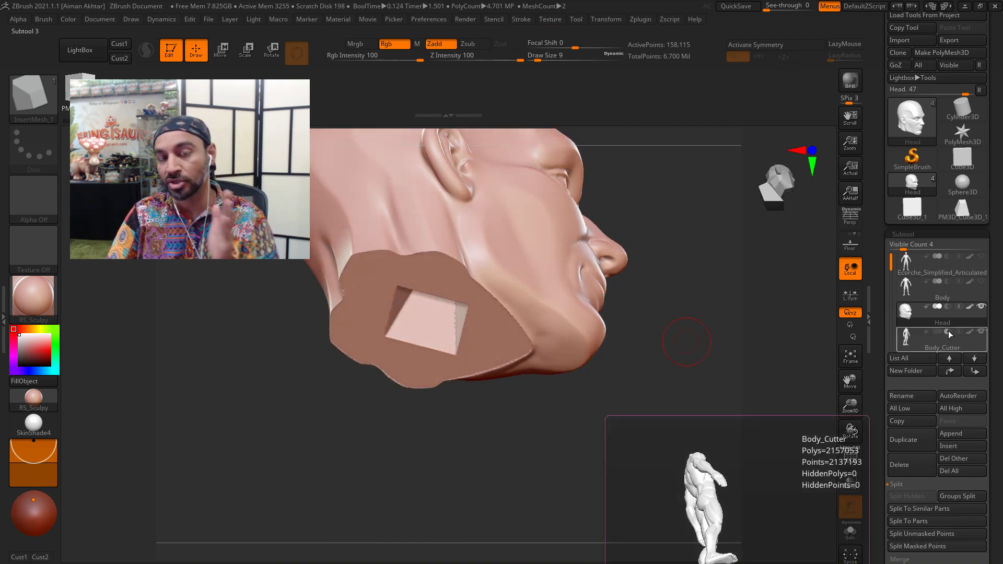
Step: Isolate Body_Cutter with its polyframe displayed and assign its polygroup with Group As Dynamesh Sub
click(902, 340)
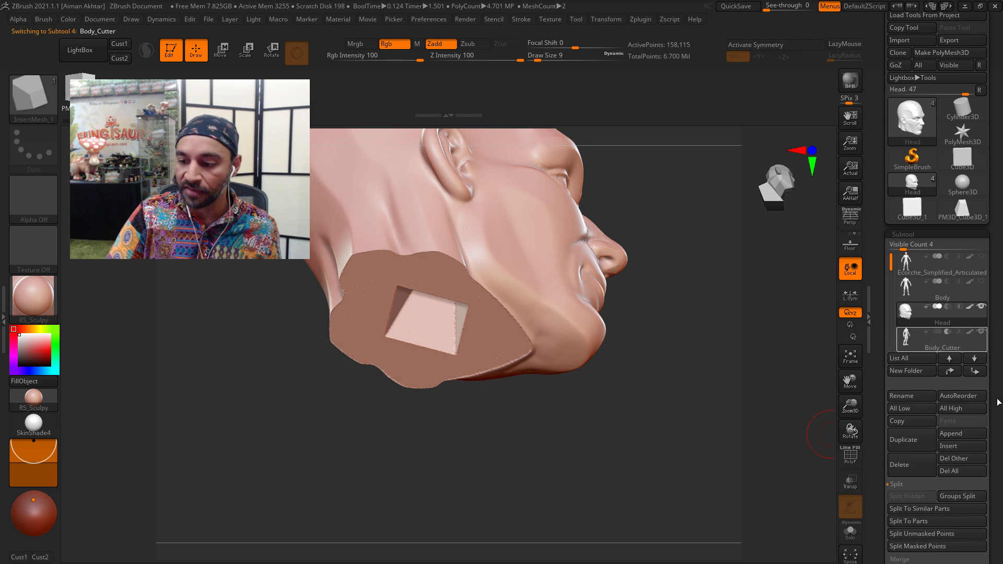
scroll(977, 309, down, 10)
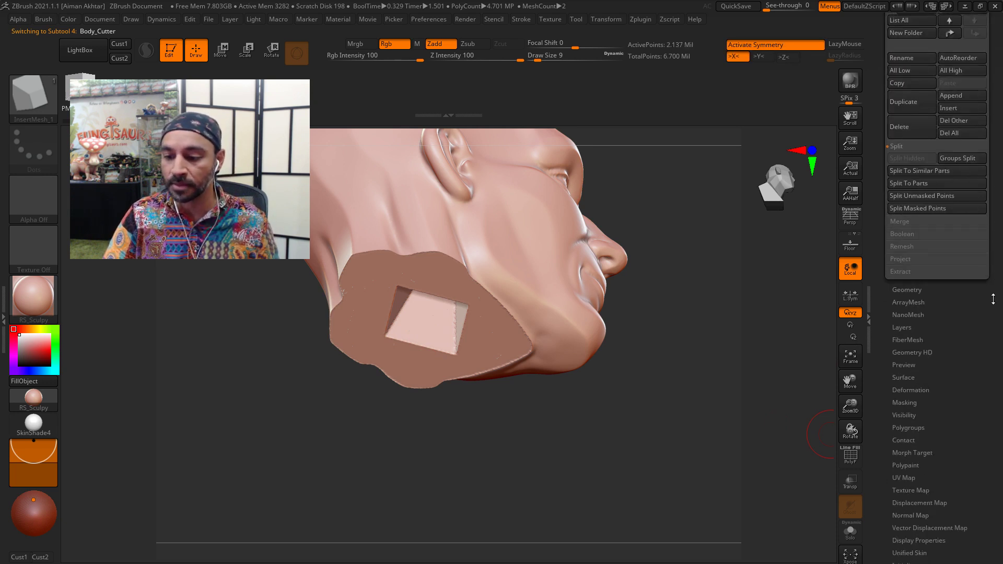
click(921, 388)
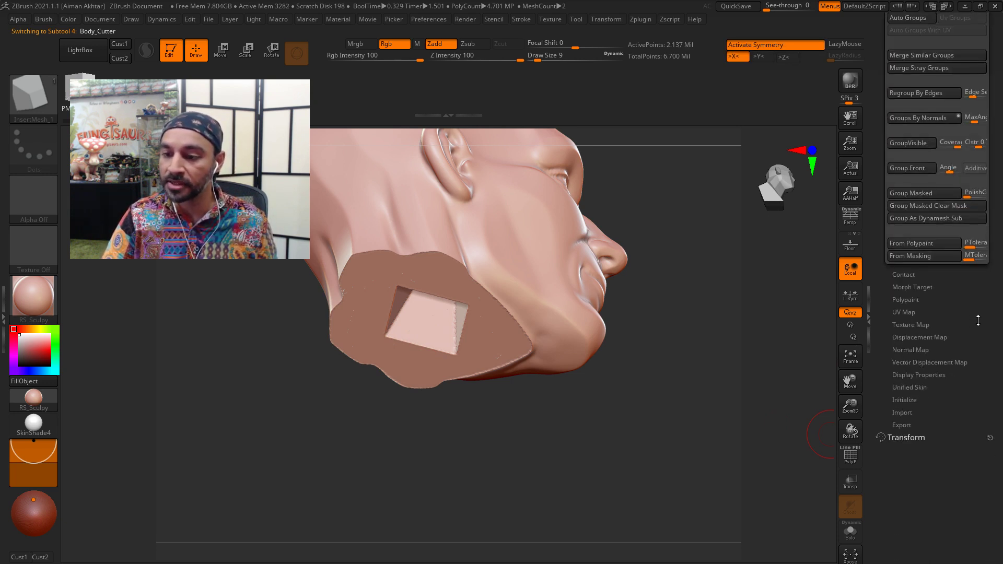
scroll(978, 320, up, 5)
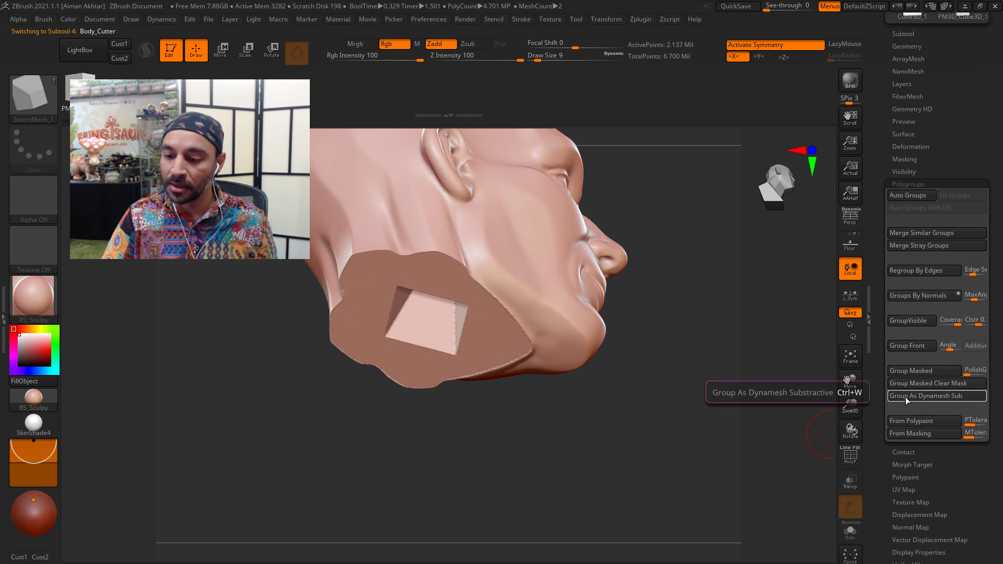
click(850, 531)
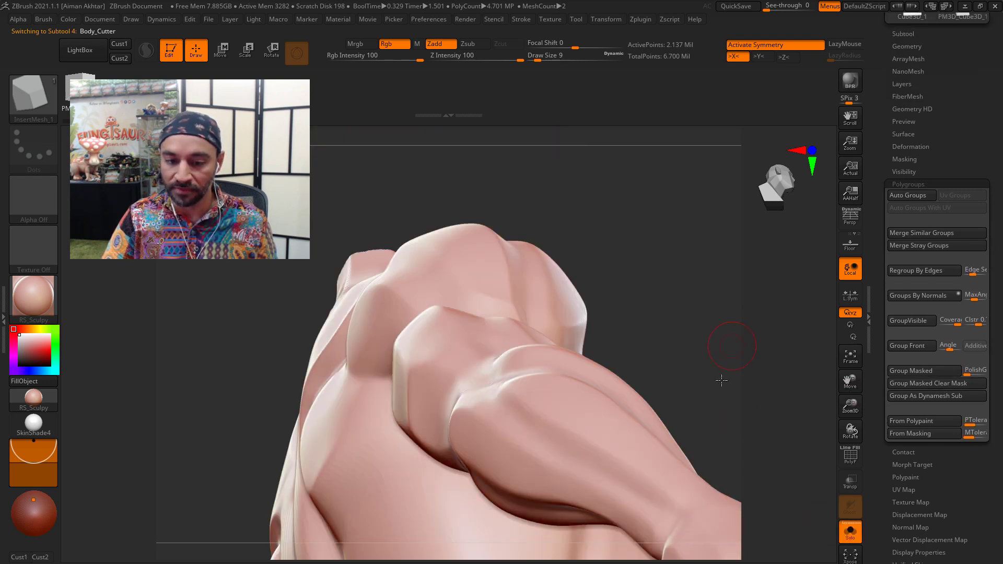
drag(721, 381, 765, 443)
click(849, 457)
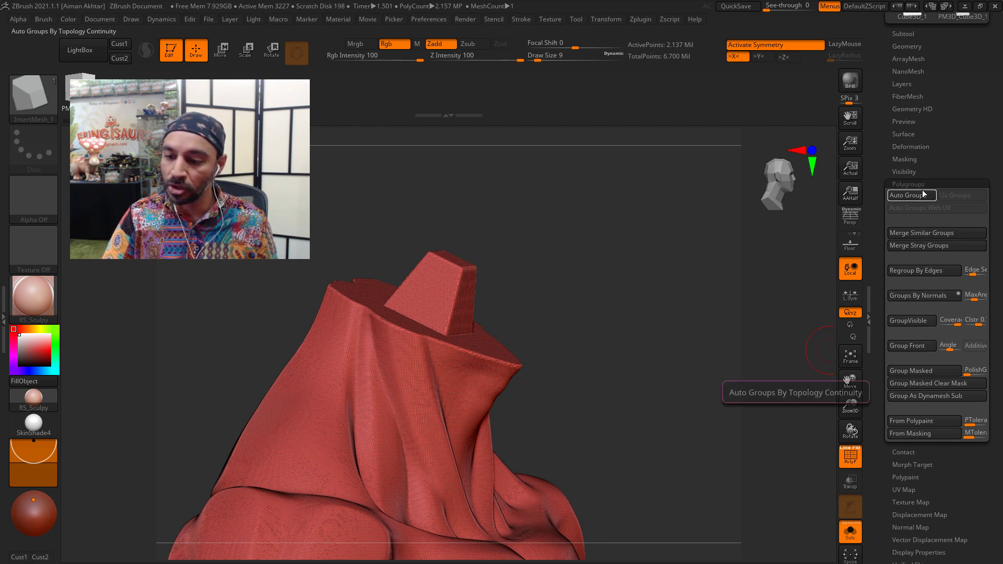
click(935, 398)
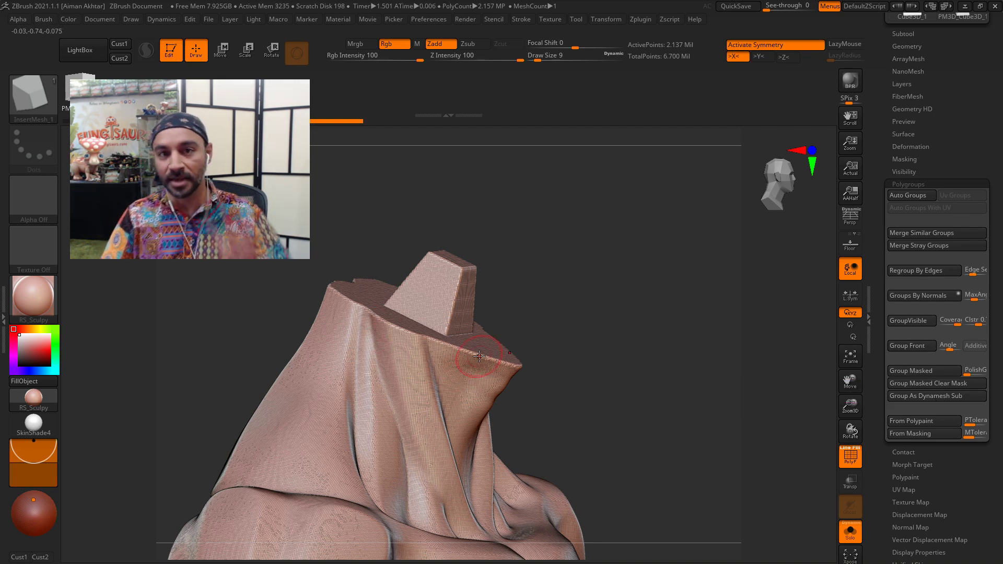
Step: Select the Head subtool and view the subtracted key socket from below with the polyframe displayed
drag(938, 75, 938, 89)
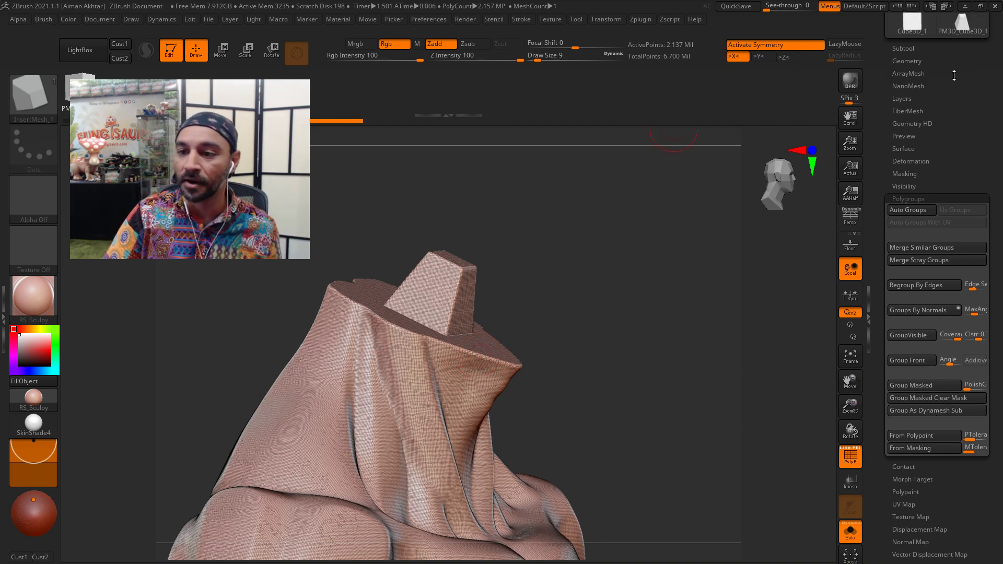
click(903, 48)
click(908, 135)
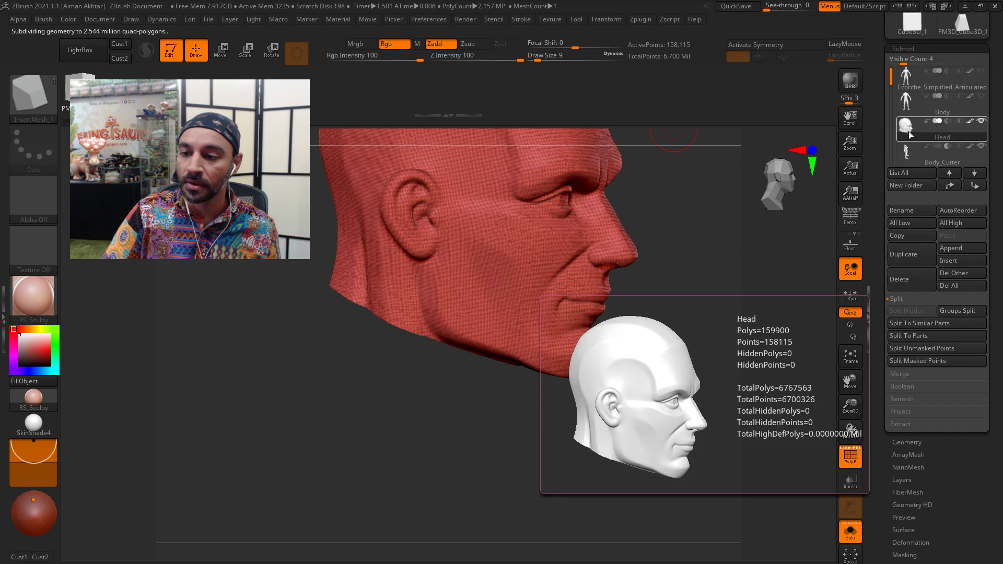
drag(696, 439, 825, 425)
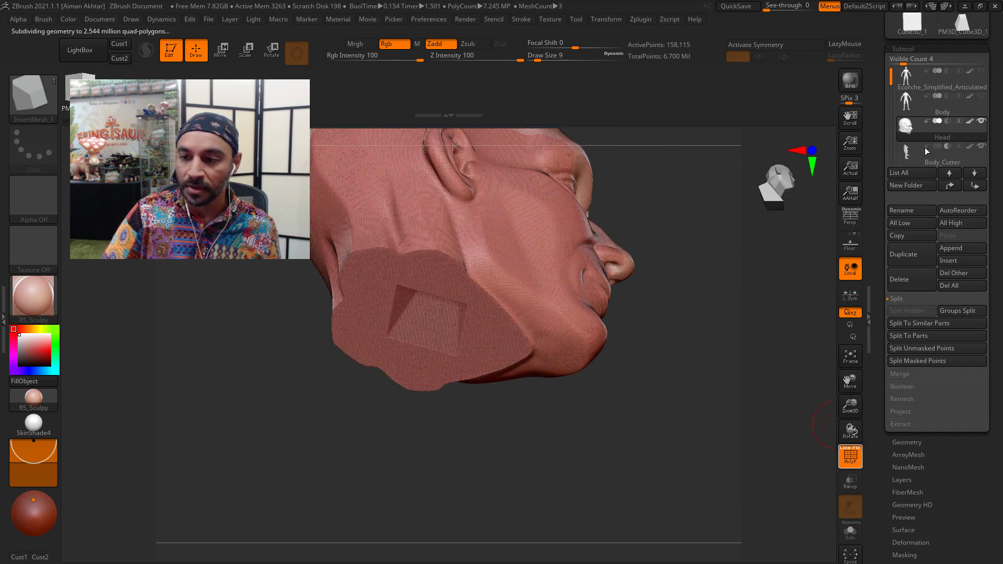
Step: Turn off the polyframe, select Body_Cutter, and choose the Move brush with a draw size of 27
key(shift+f)
click(908, 155)
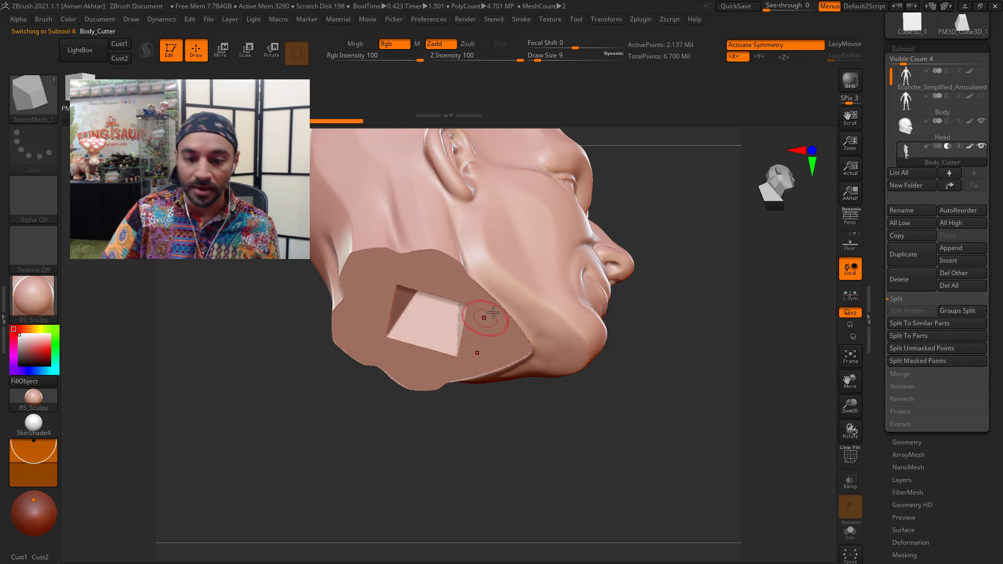
key(b)
key(m)
key(v)
drag(622, 401, 616, 410)
key(s)
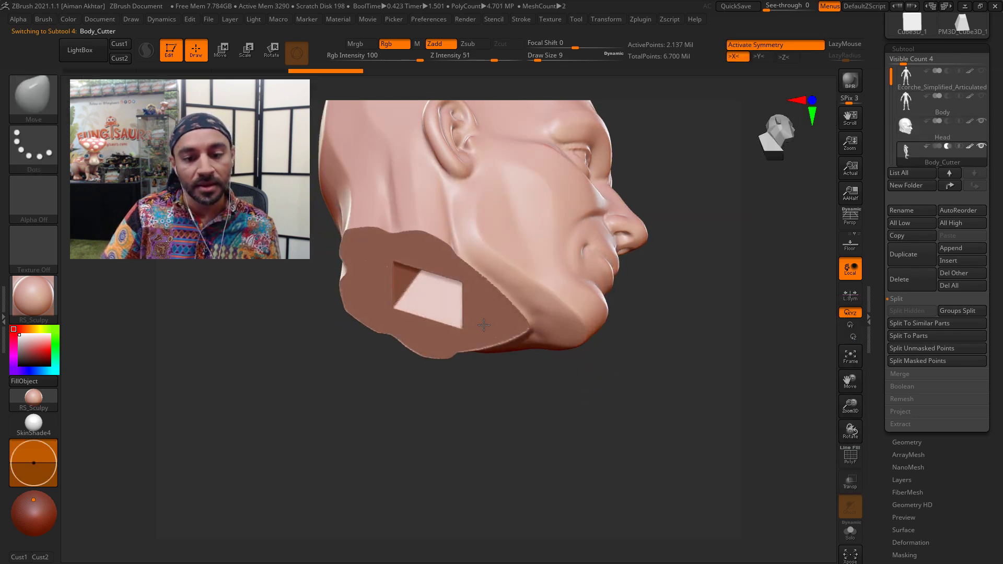
key(ctrl)
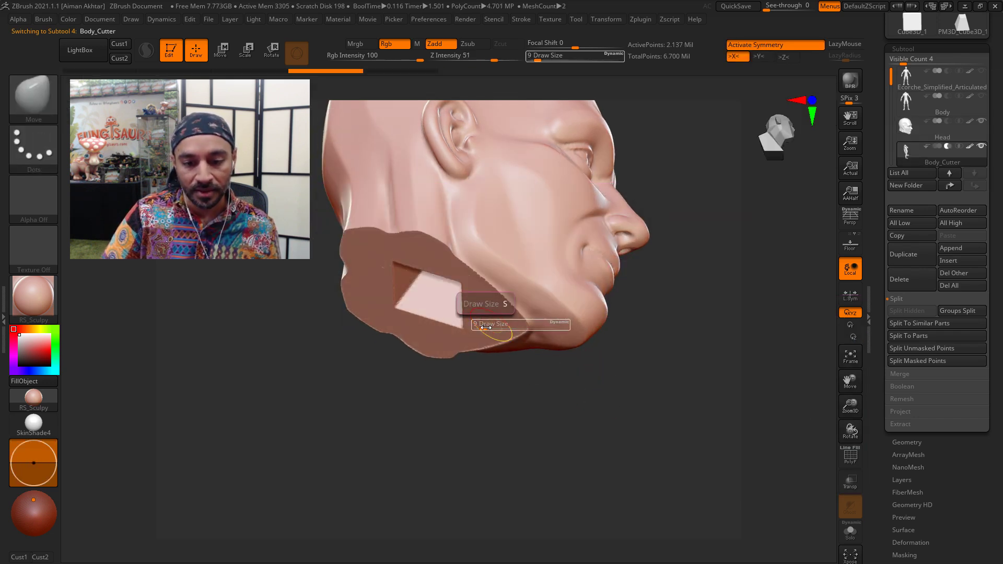
drag(485, 326, 491, 327)
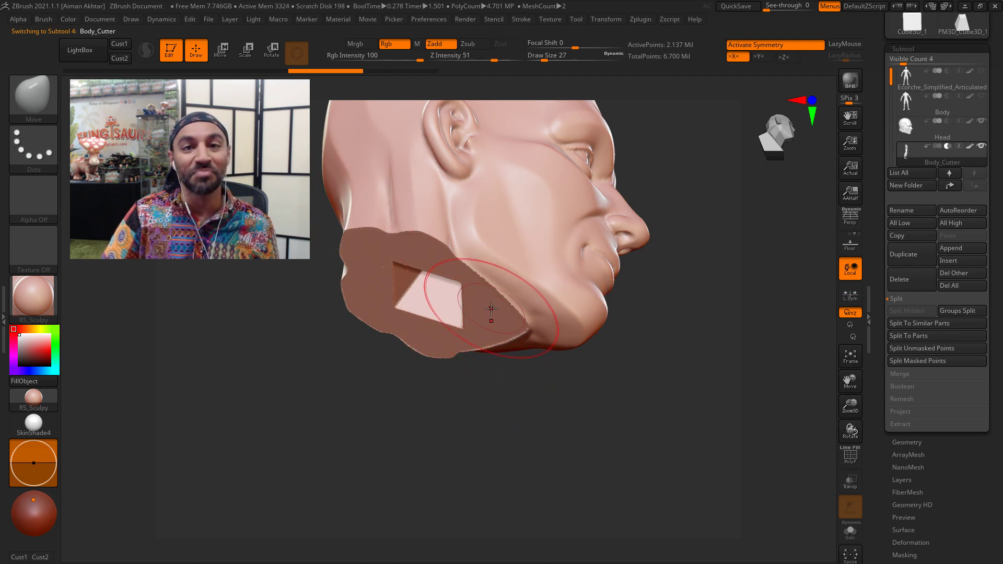
Step: Check the Live Boolean setting, reselect Body_Cutter, and set the Move brush's draw size to 49
click(468, 20)
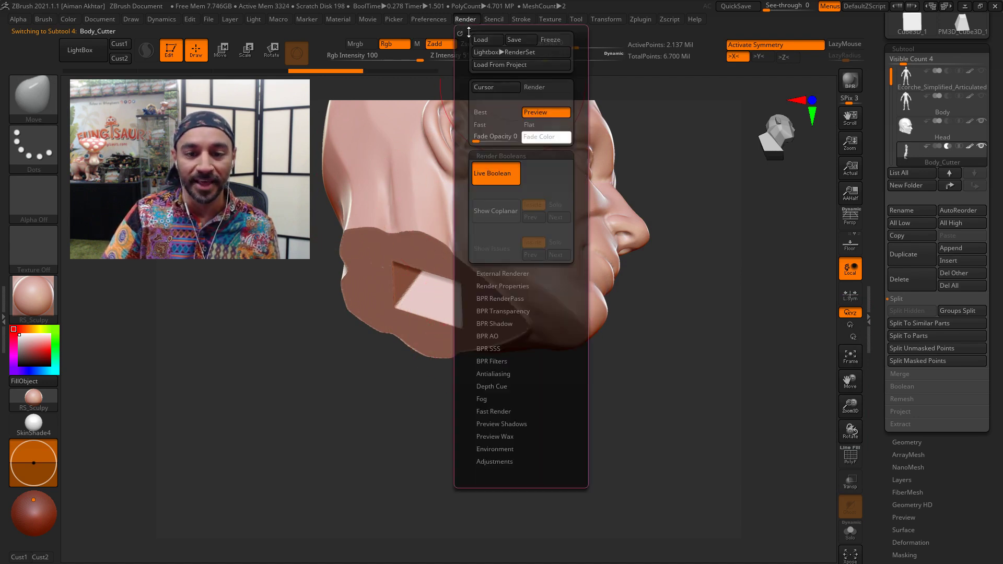
mouse_move(981, 149)
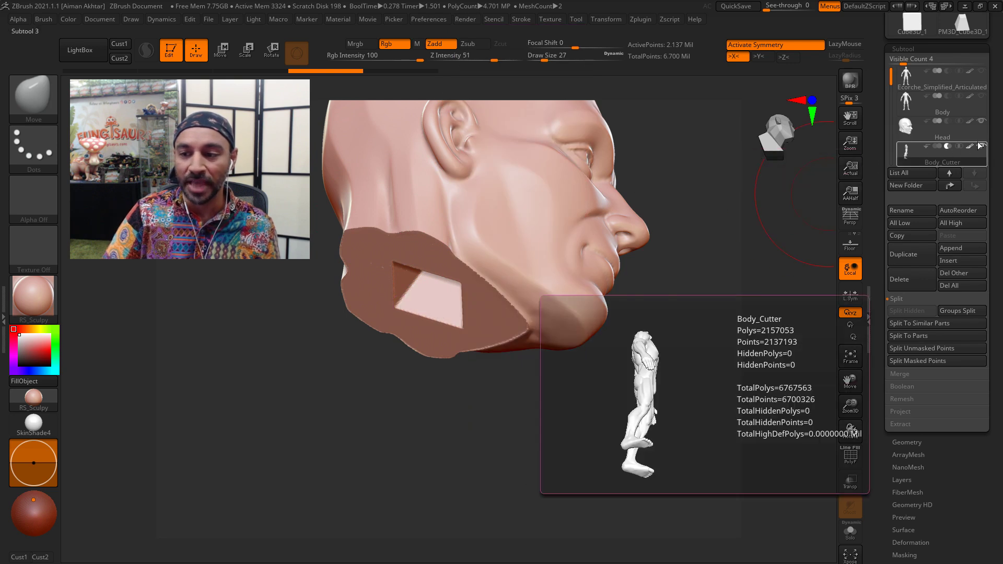
click(918, 134)
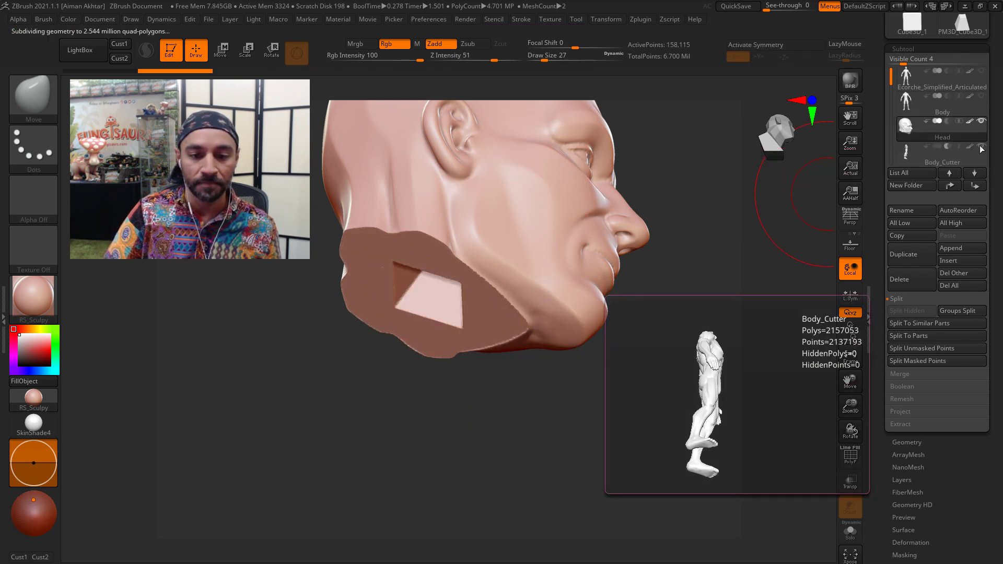
click(905, 161)
key(s)
drag(459, 299, 465, 299)
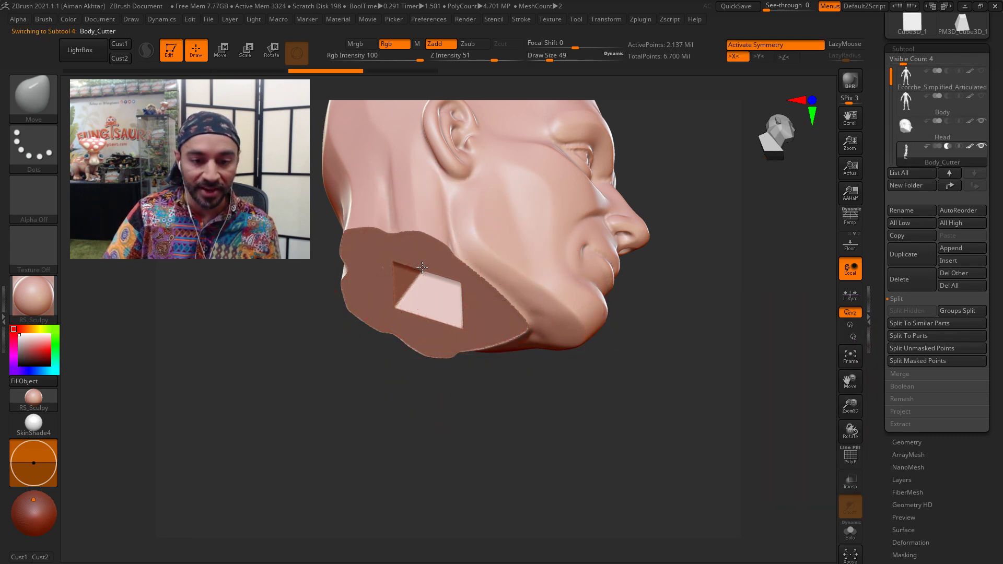
Step: Try to pull the edge of the key socket with the Move brush and undo the stroke
mouse_move(424, 273)
mouse_down()
mouse_move(435, 288)
mouse_move(420, 308)
mouse_up()
mouse_move(589, 409)
mouse_down()
mouse_move(607, 486)
mouse_move(617, 463)
mouse_up()
key(ctrl+z)
alt+drag(641, 405, 653, 464)
drag(660, 460, 659, 429)
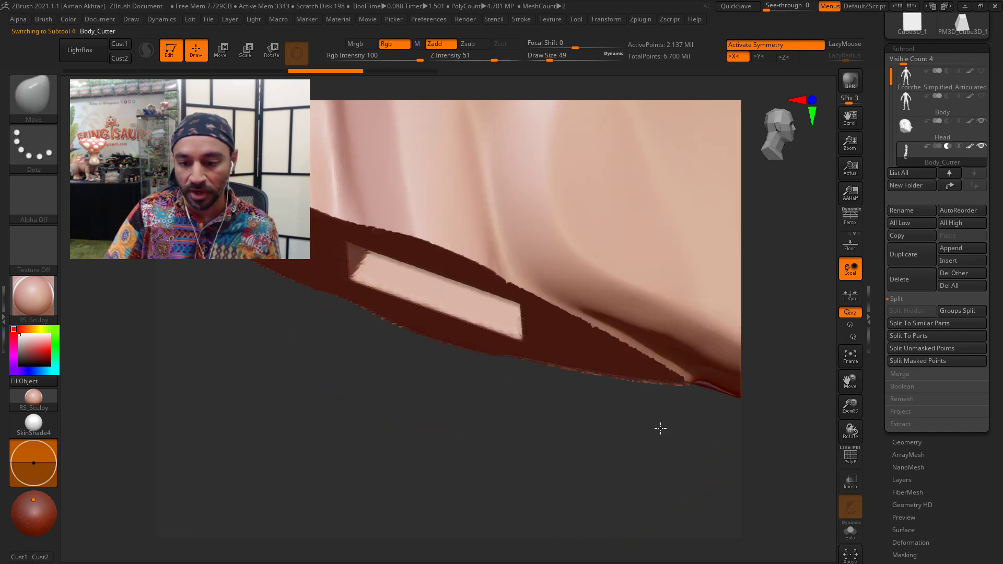
Step: Nudge Body_Cutter's front edge beneath the jaw with the Move brush and view the whole head from the side
alt+drag(547, 426, 402, 415)
key(s)
mouse_move(578, 372)
mouse_down()
mouse_move(524, 357)
mouse_move(555, 366)
mouse_up()
key(s)
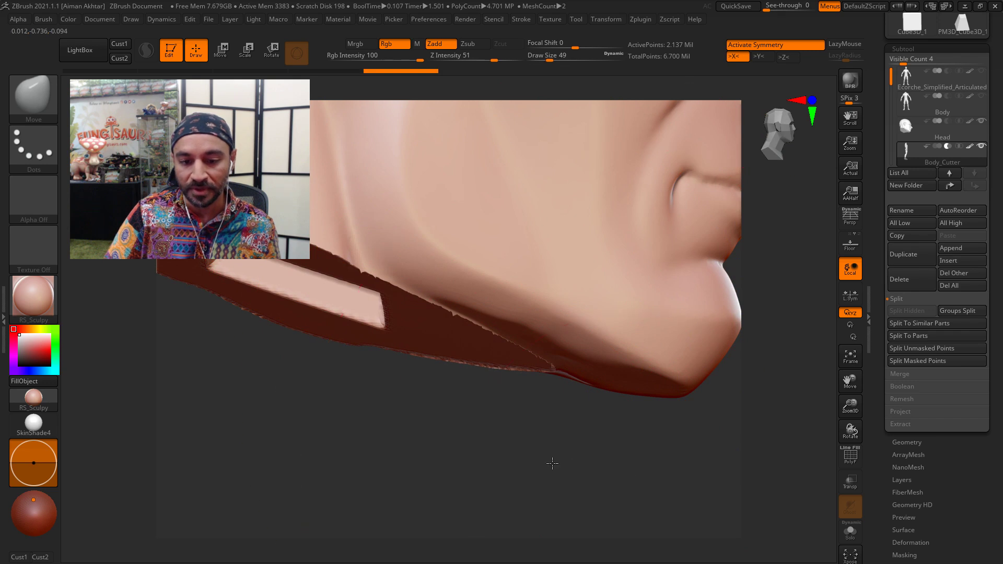
alt+drag(553, 464, 507, 460)
mouse_move(689, 459)
mouse_down()
mouse_move(627, 460)
mouse_move(646, 459)
mouse_up()
key(ctrl)
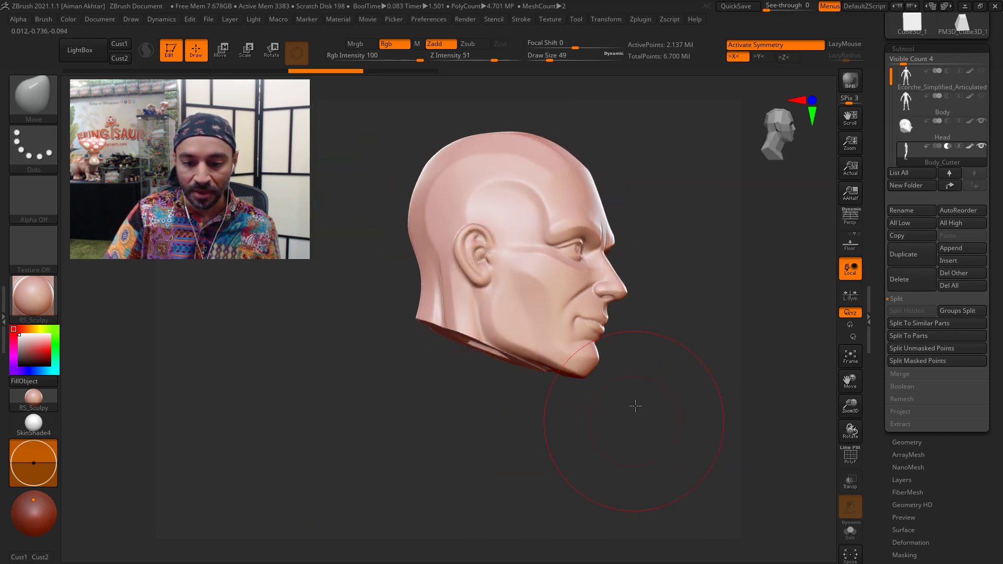
Step: Set the draw size to 9, select the Head, and make a Boolean mesh of it with Body_Cutter subtracted
drag(635, 405, 637, 367)
key(s)
drag(545, 362, 532, 362)
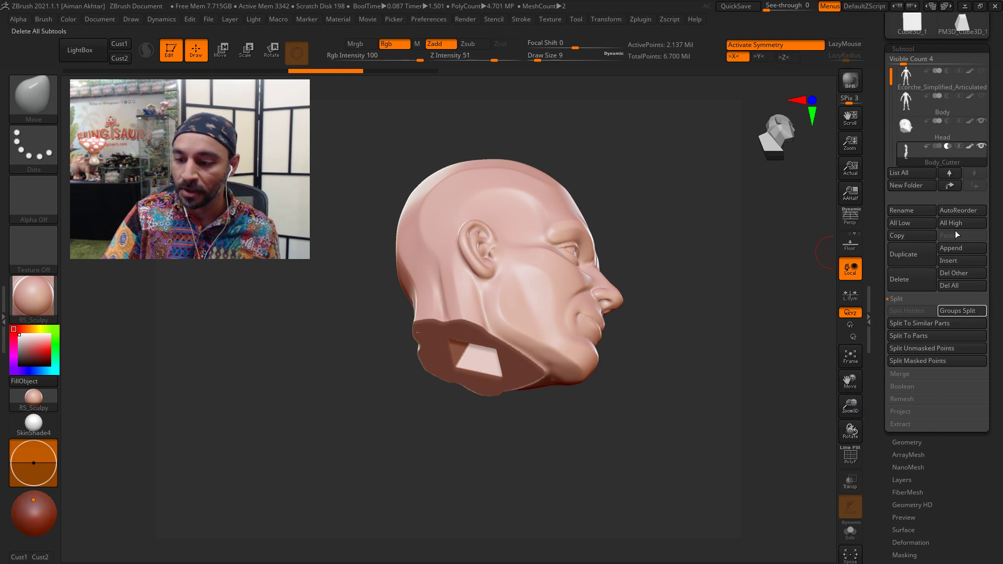
click(913, 127)
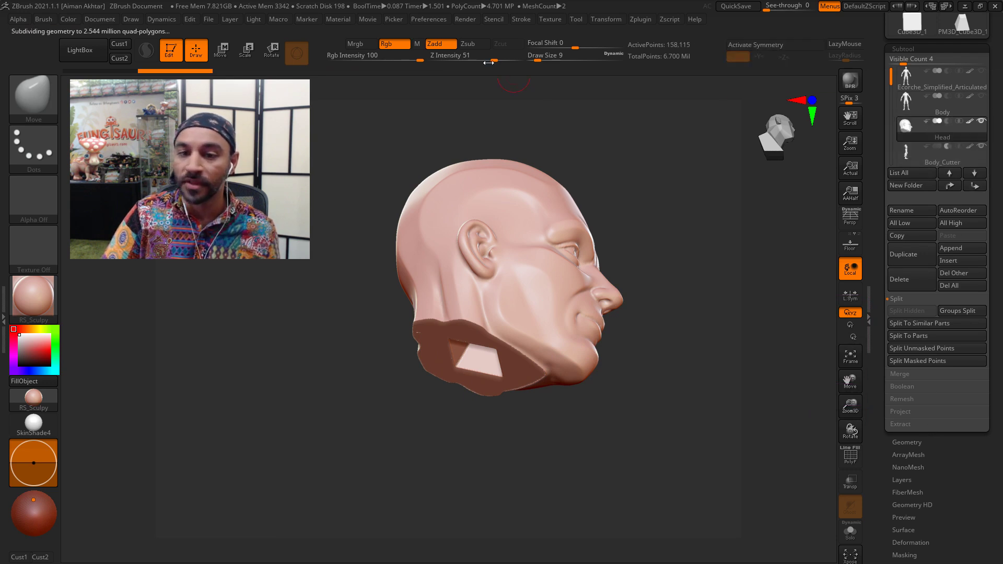
click(909, 388)
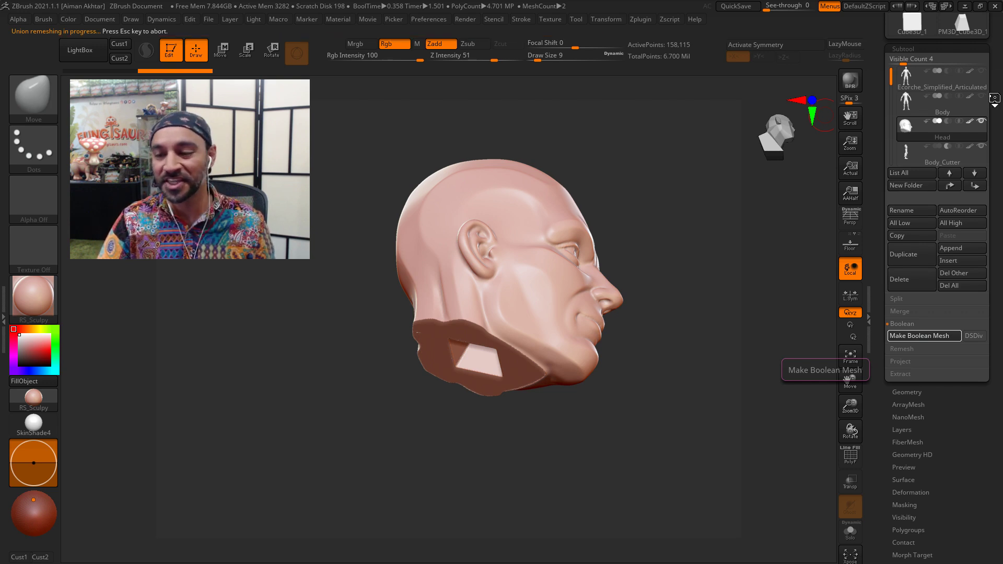
Step: Switch to the UMesh_Head tool and examine the socket cut into its neck
drag(994, 98, 988, 144)
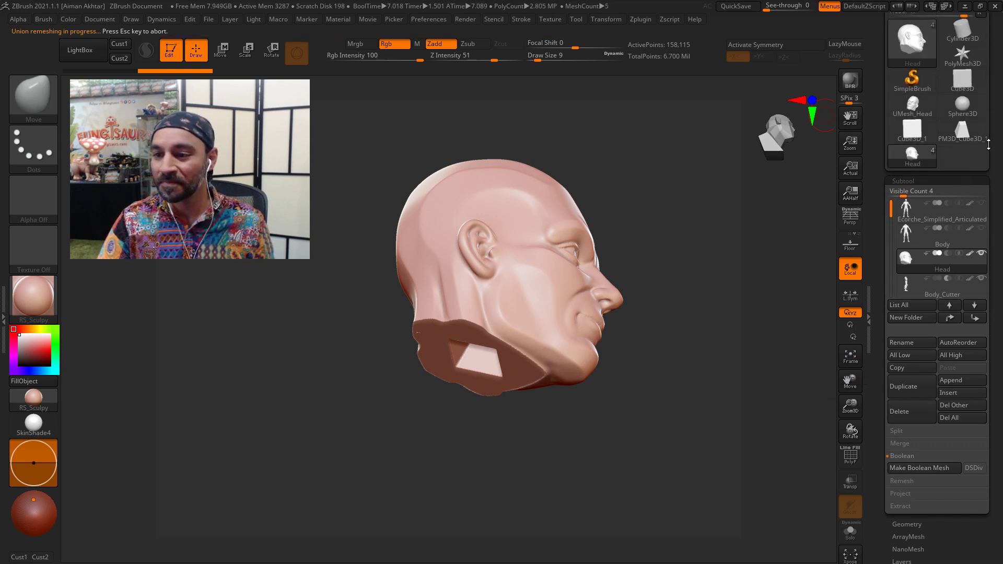
click(921, 108)
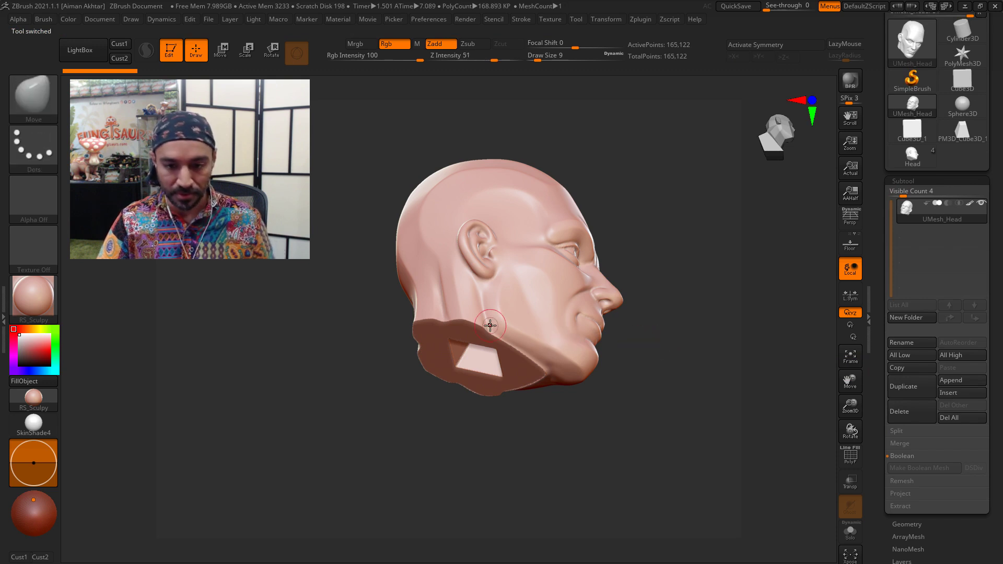
drag(661, 355, 709, 347)
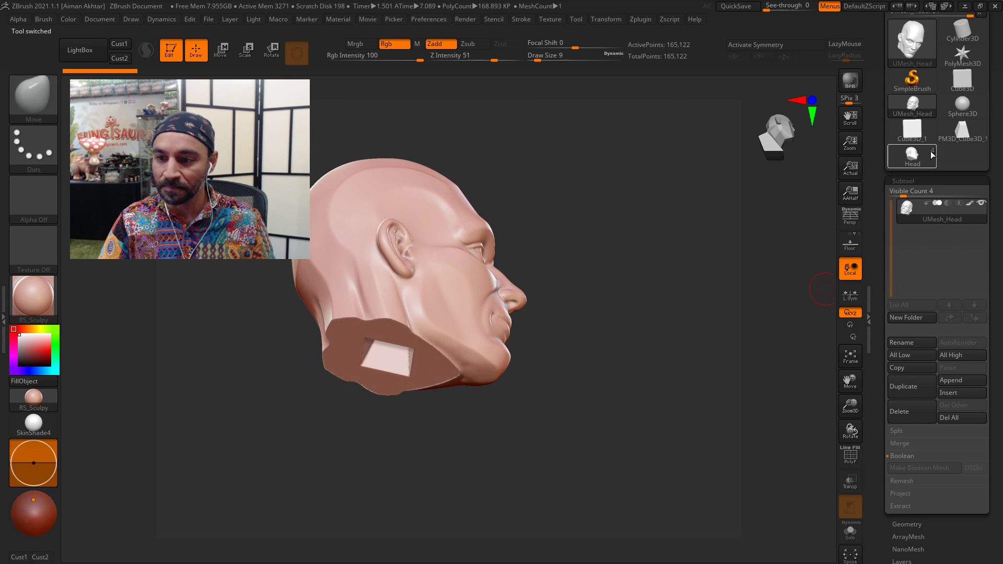
Step: Return to the Head tool with four subtools and move the Body subtool to the end of the list
mouse_move(909, 264)
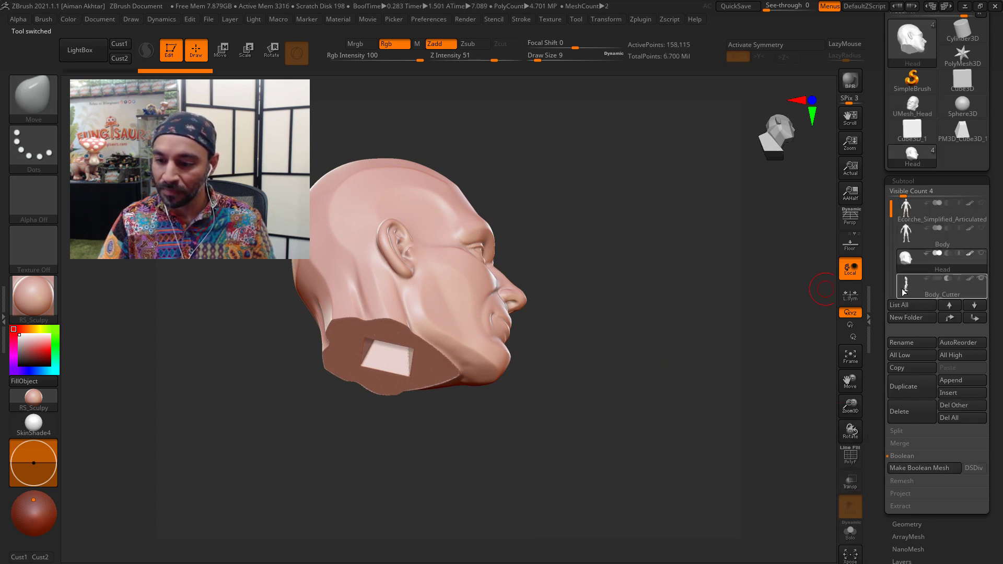
click(905, 236)
click(973, 318)
click(974, 318)
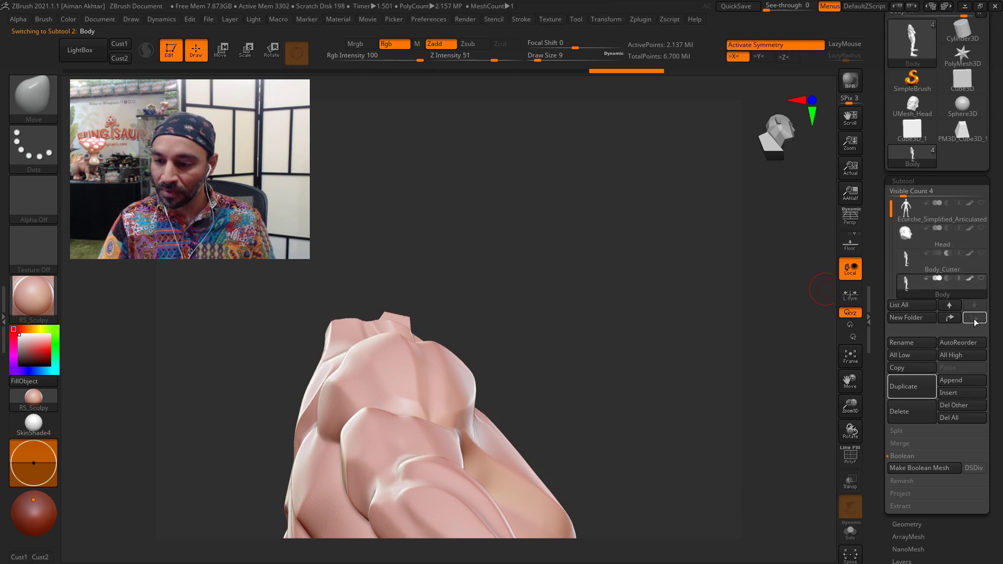
Step: View the neck key and rename the Body subtool Body_Keyed
drag(741, 408, 668, 465)
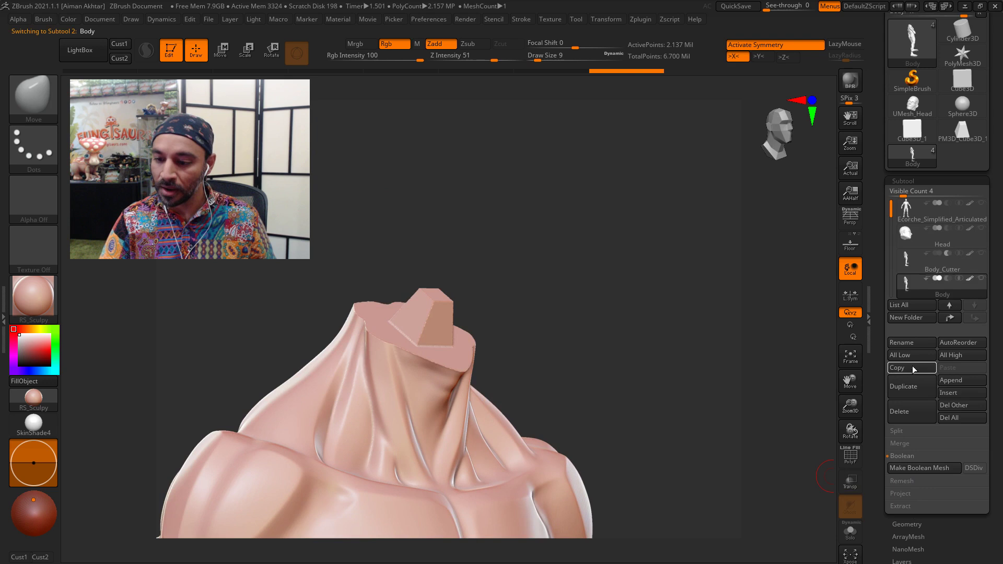
click(917, 344)
text(Body_Keyed)
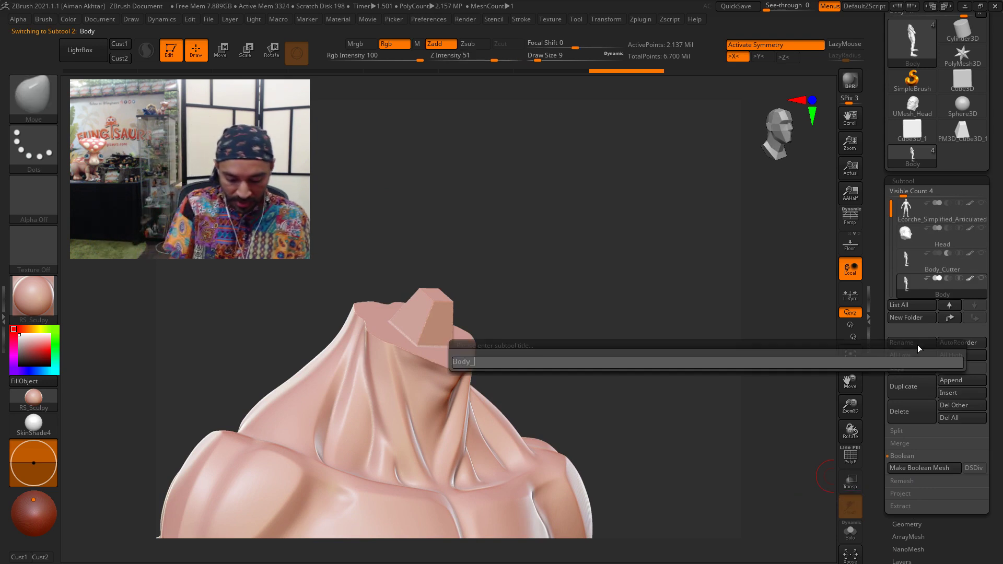
key(Return)
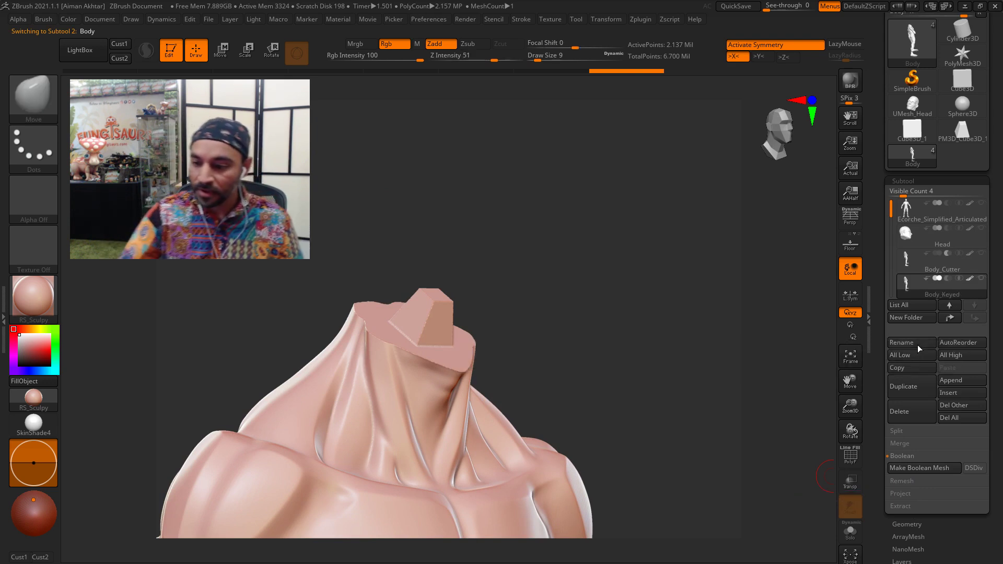
Step: Append UMesh_Head to the figure's subtools and rename the appended subtool Head_Keyed
click(959, 381)
click(922, 395)
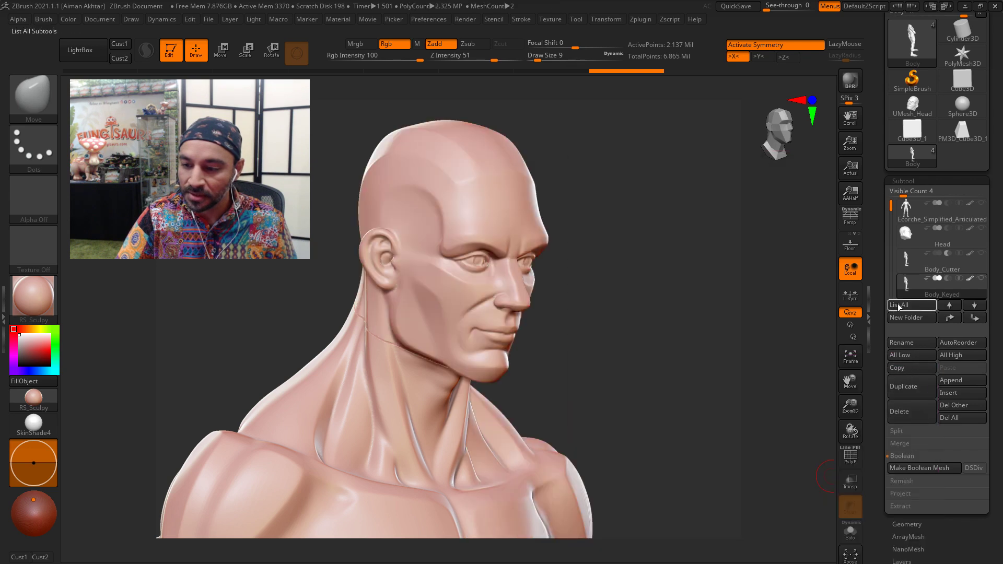
drag(891, 211, 898, 235)
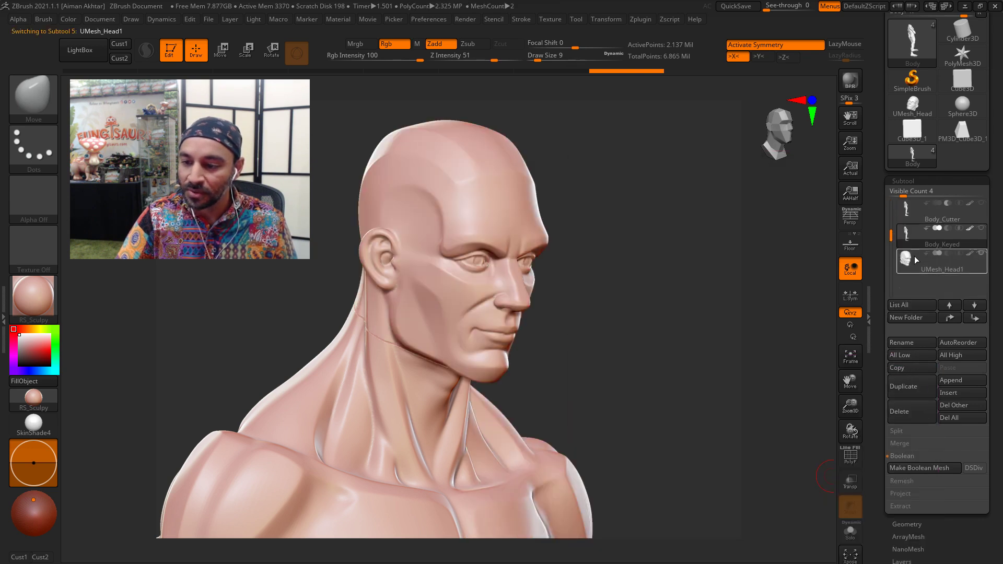
click(900, 342)
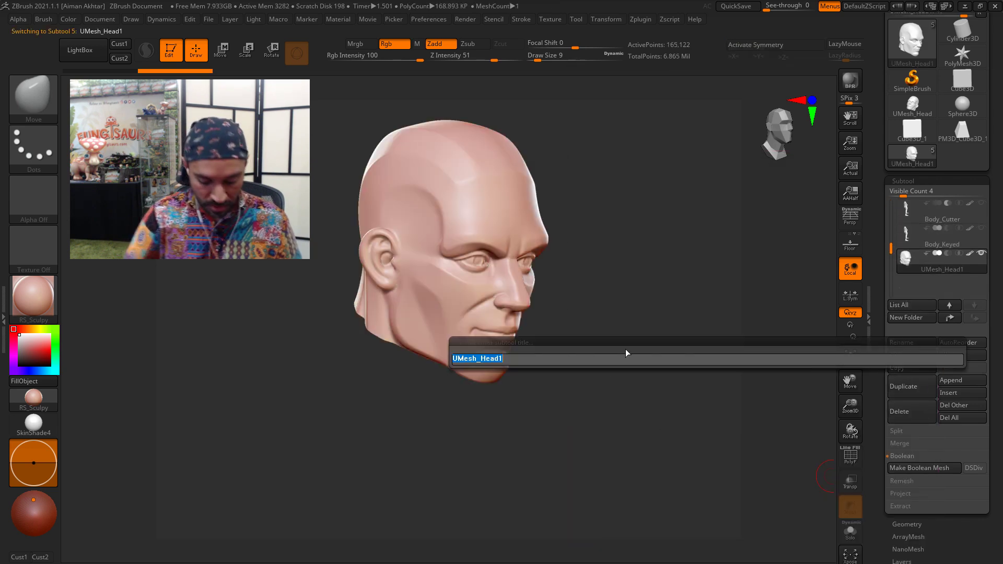
text(Head_Keye)
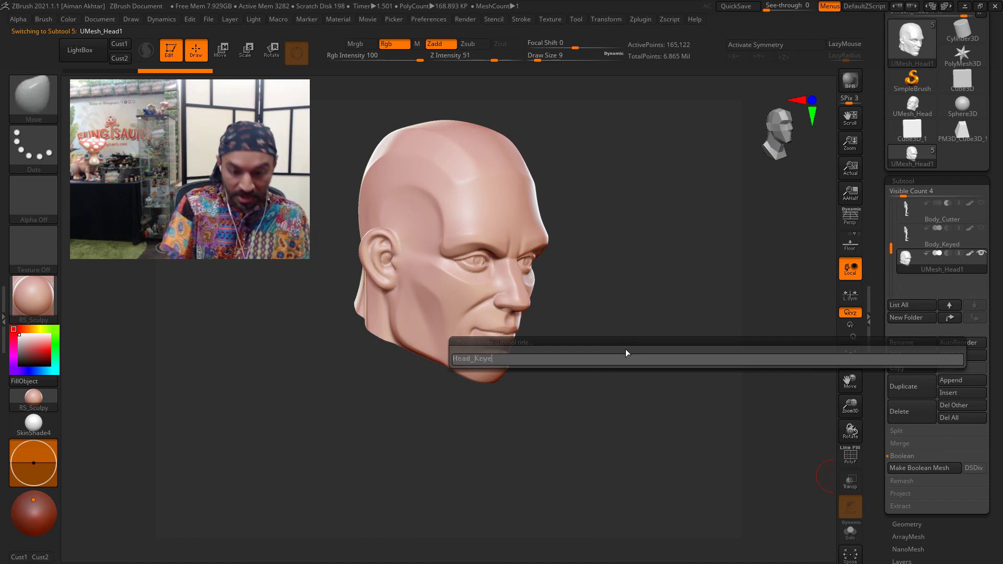
text(d)
key(Return)
Step: Show Body_Keyed together with Head_Keyed in a side view with the polyframe displayed
drag(594, 342, 632, 303)
click(981, 228)
click(860, 466)
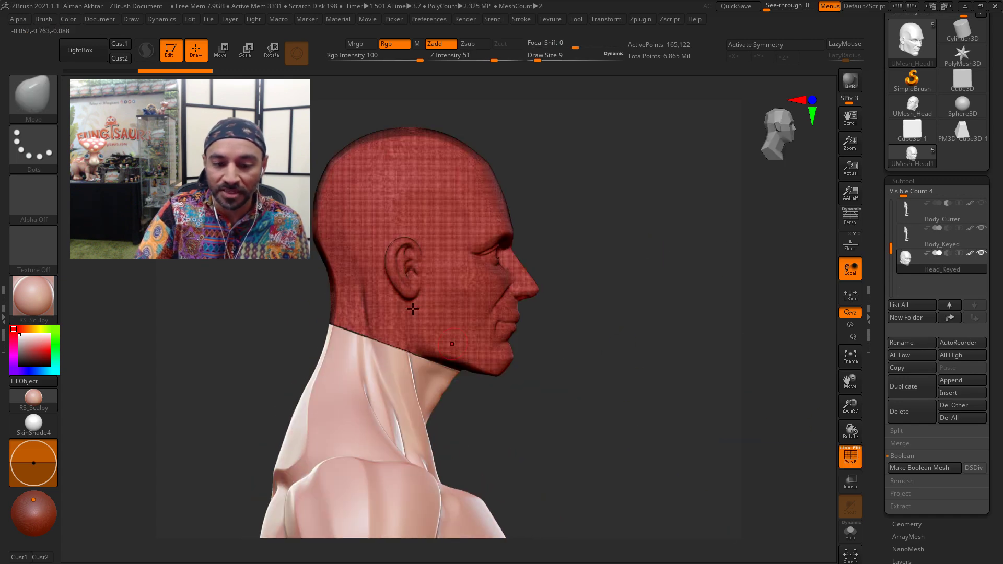
Step: Select Body_Keyed, turn off the polyframe, and view the assembled figure from the front and at an angle
alt+click(391, 381)
alt+drag(502, 397, 459, 403)
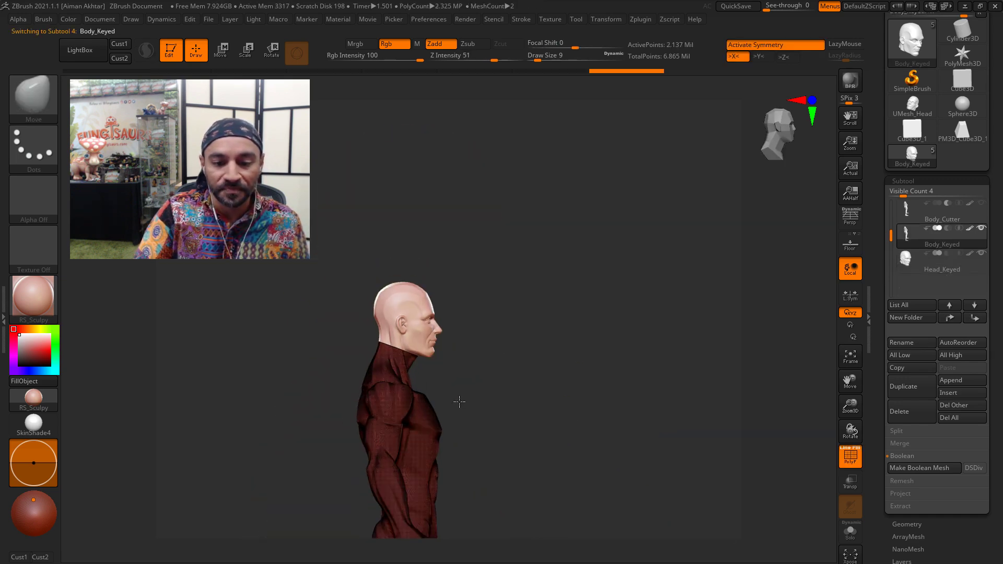
drag(609, 419, 538, 423)
alt+drag(620, 374, 643, 282)
click(853, 463)
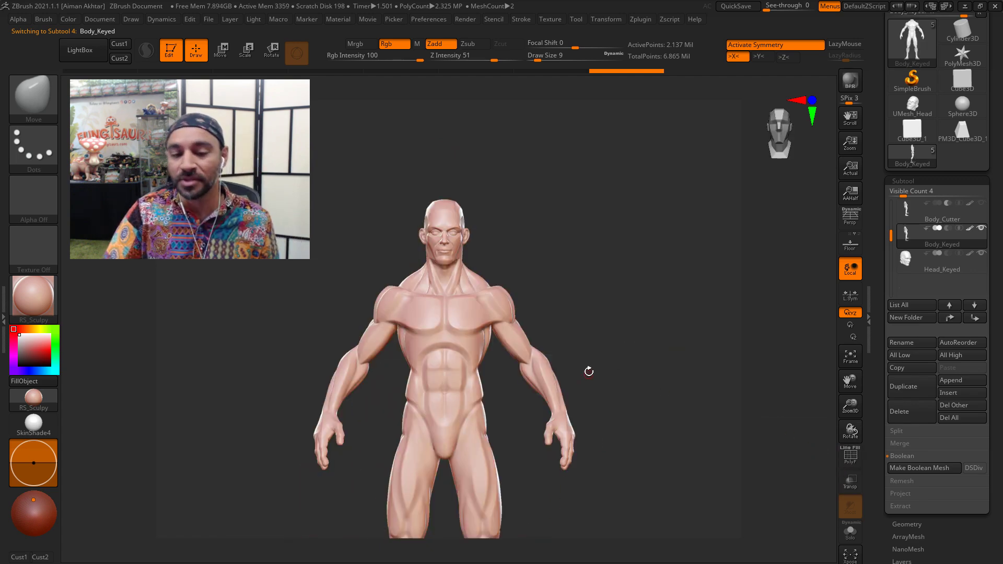
drag(645, 366, 672, 370)
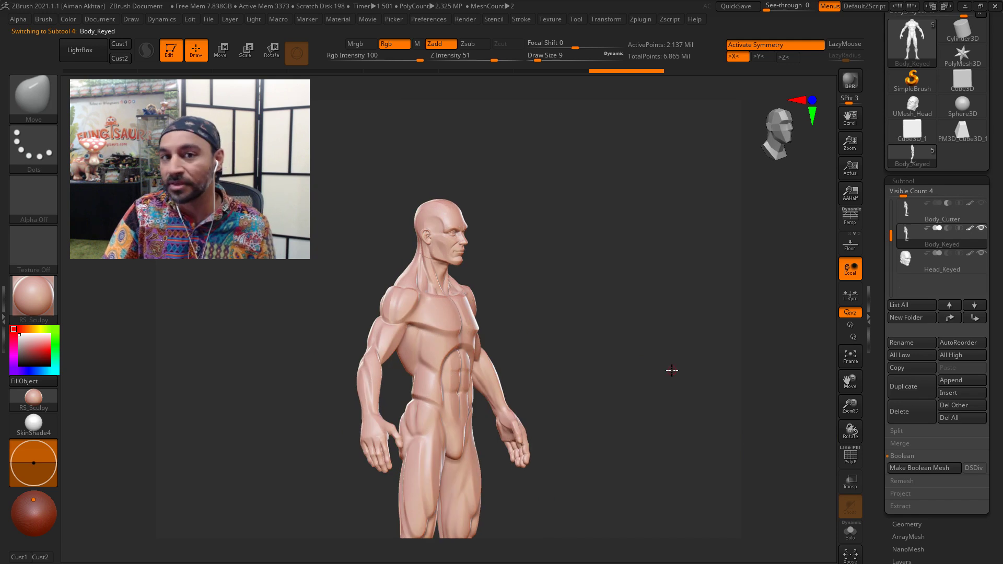
Step: Switch to the PM3D_Cube3D_1 key tool, display its polyframe, and frame it in a front view
scroll(966, 151, up, 1)
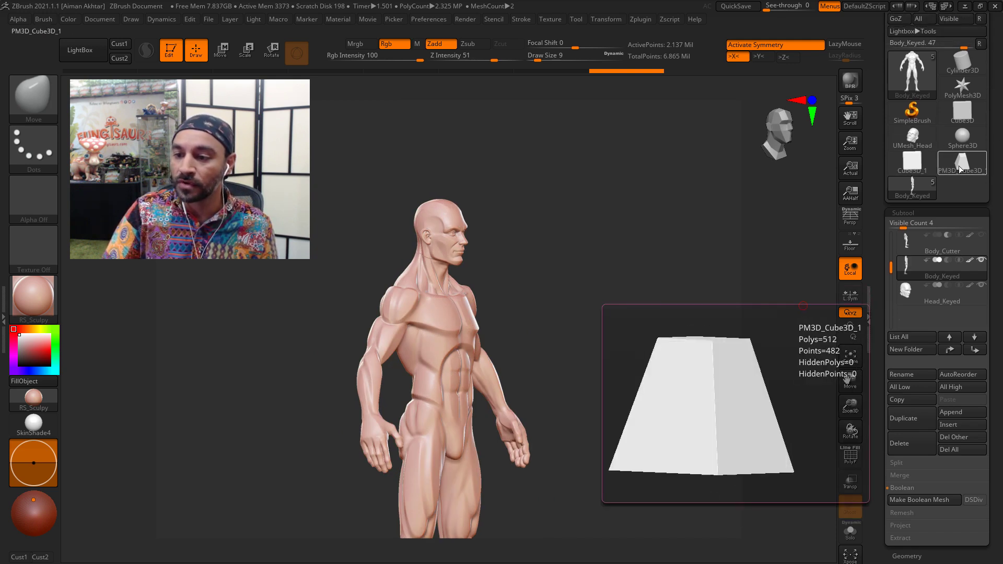
click(958, 165)
click(849, 460)
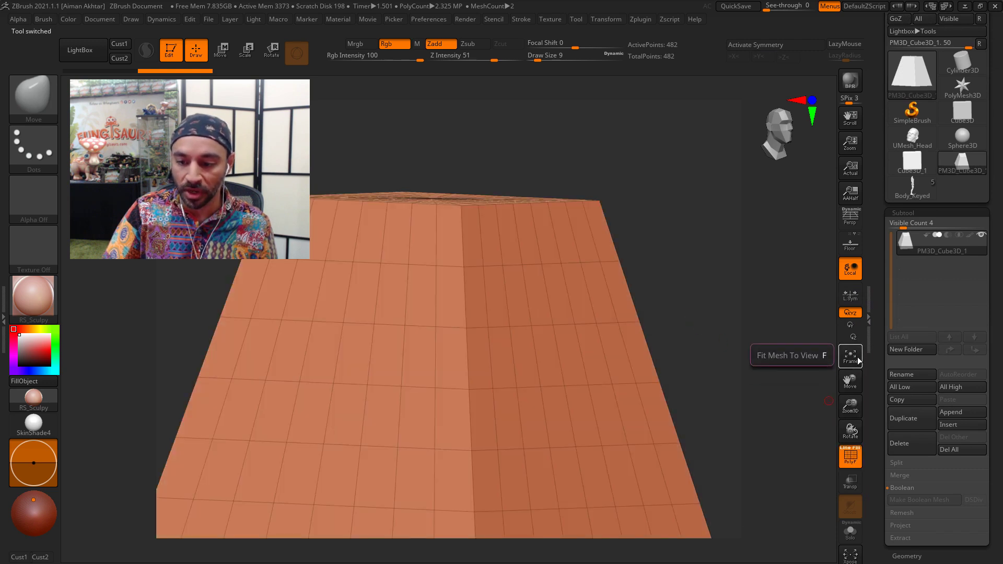
click(850, 355)
alt+drag(779, 359, 668, 373)
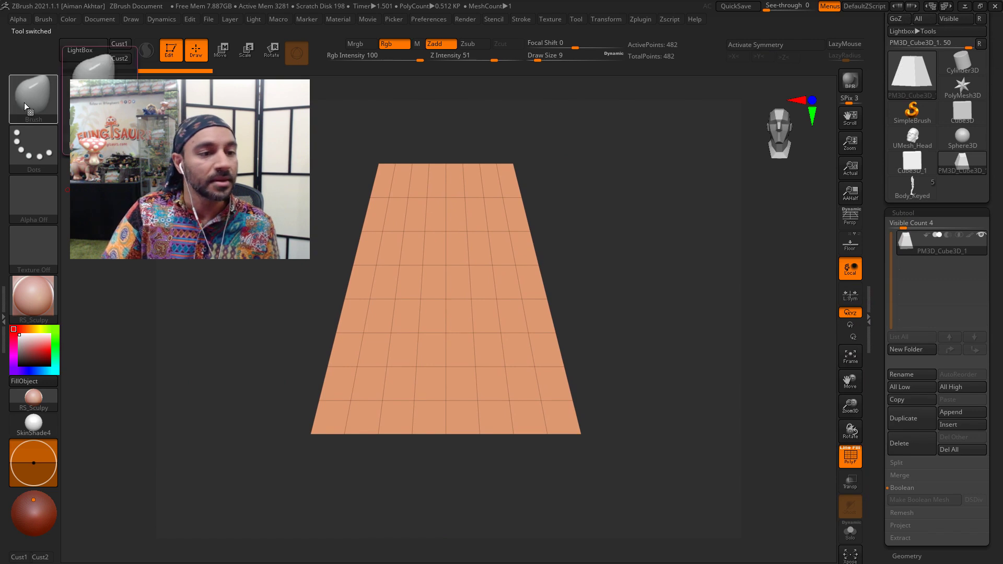
Step: Duplicate the key subtool and insert an edge loop close to the duplicate's bottom edge with ZModeler
click(901, 419)
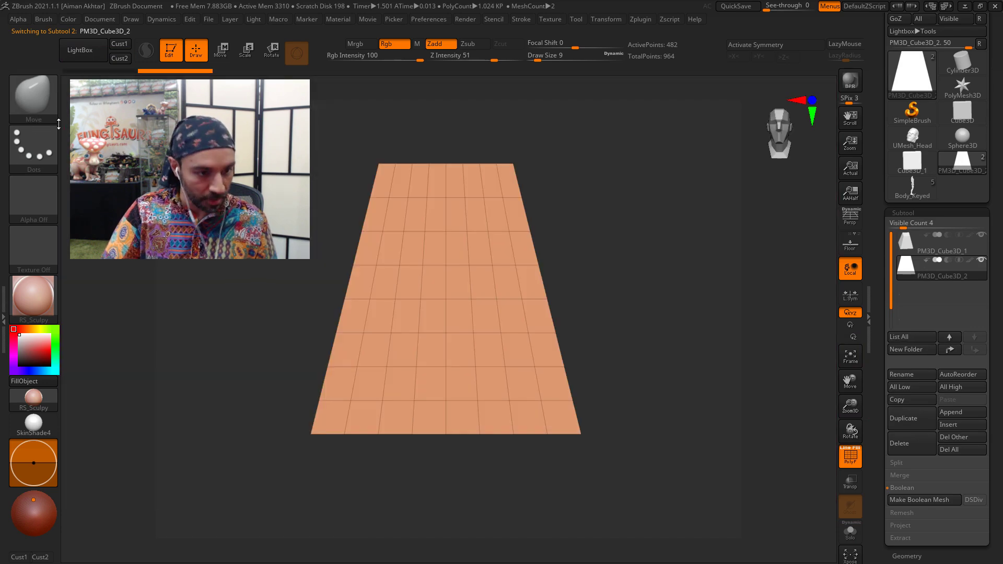
key(b)
key(z)
key(m)
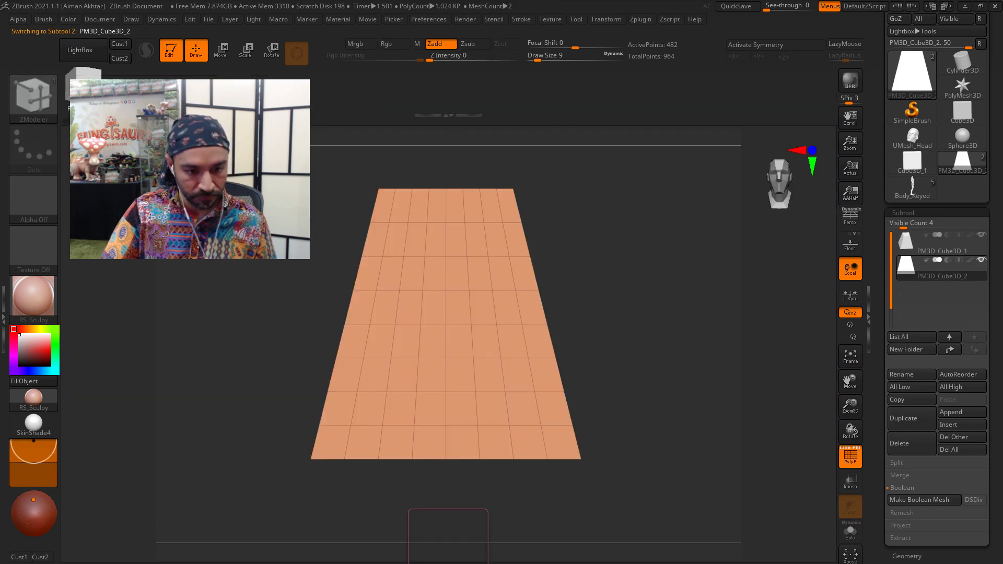
drag(413, 448, 412, 456)
alt+drag(639, 502, 672, 552)
click(500, 443)
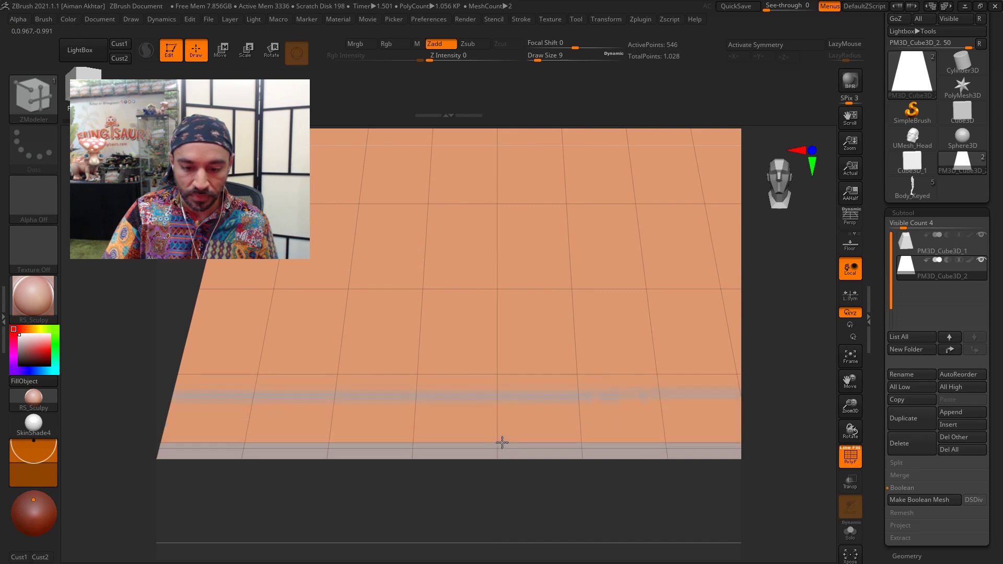
drag(571, 507, 488, 425)
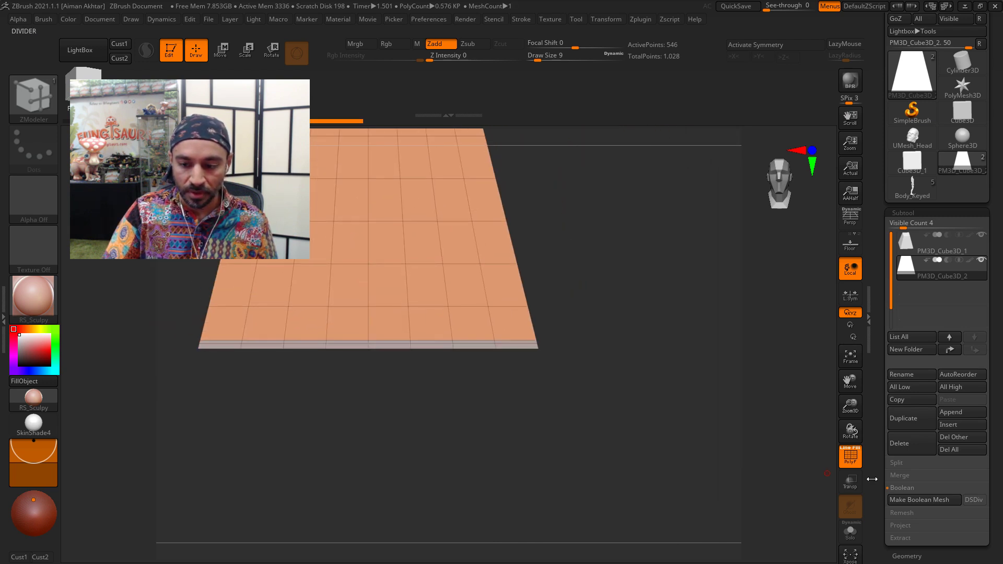
Step: Mask the duplicate key above the inserted edge loop, leaving only the thin bottom strip unmasked
click(849, 458)
alt+drag(528, 380, 639, 425)
key(shift+f)
ctrl+drag(715, 414, 179, 370)
ctrl+click(564, 453)
key(b)
key(z)
key(m)
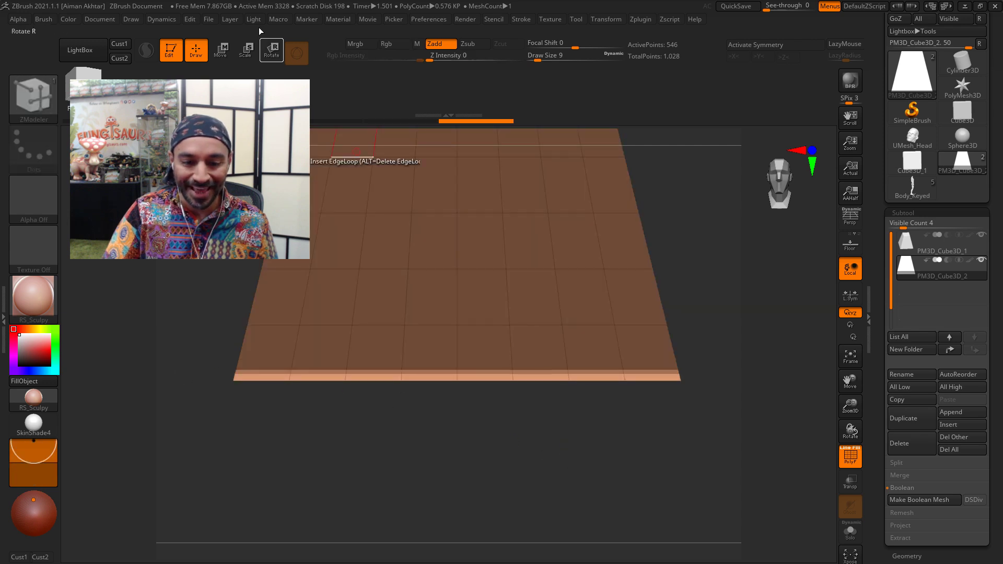
Step: Scale the unmasked bottom strip outward into a wide flat flange and raise it against the key's base
click(246, 56)
alt+drag(465, 406, 517, 424)
drag(452, 258, 731, 259)
drag(450, 203, 448, 37)
alt+drag(506, 453, 568, 420)
drag(453, 141, 464, 115)
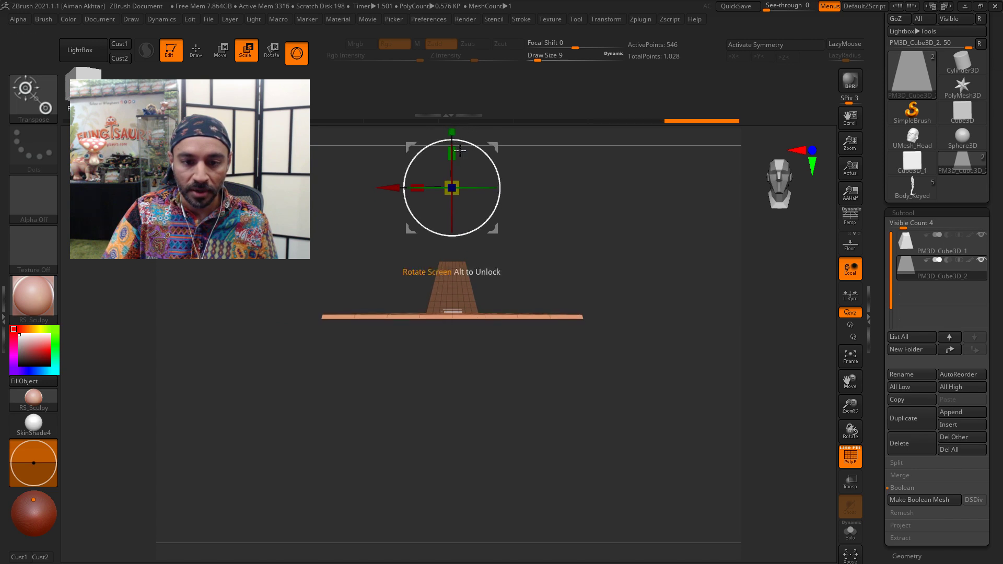
drag(455, 189, 490, 184)
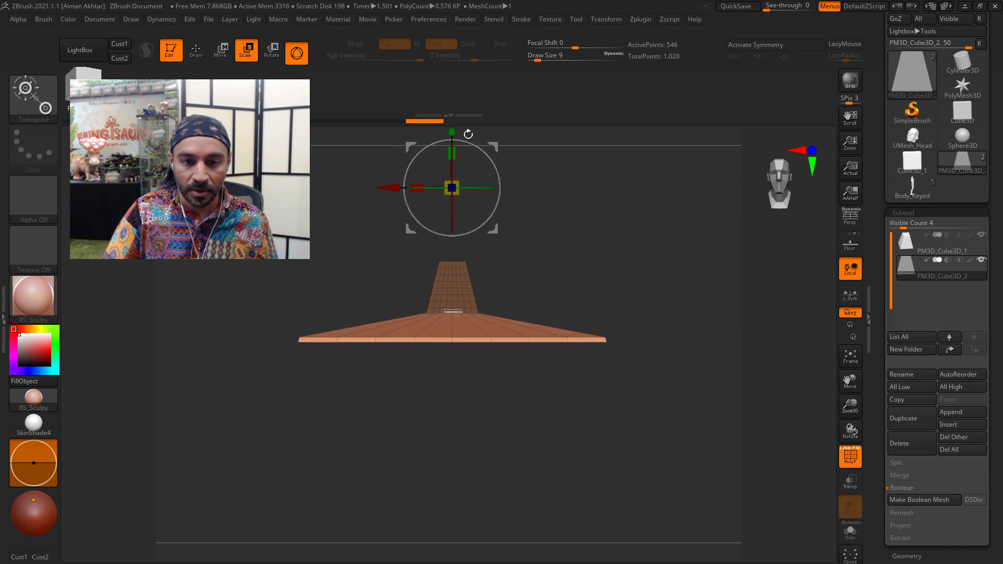
drag(453, 131, 454, 108)
click(462, 118)
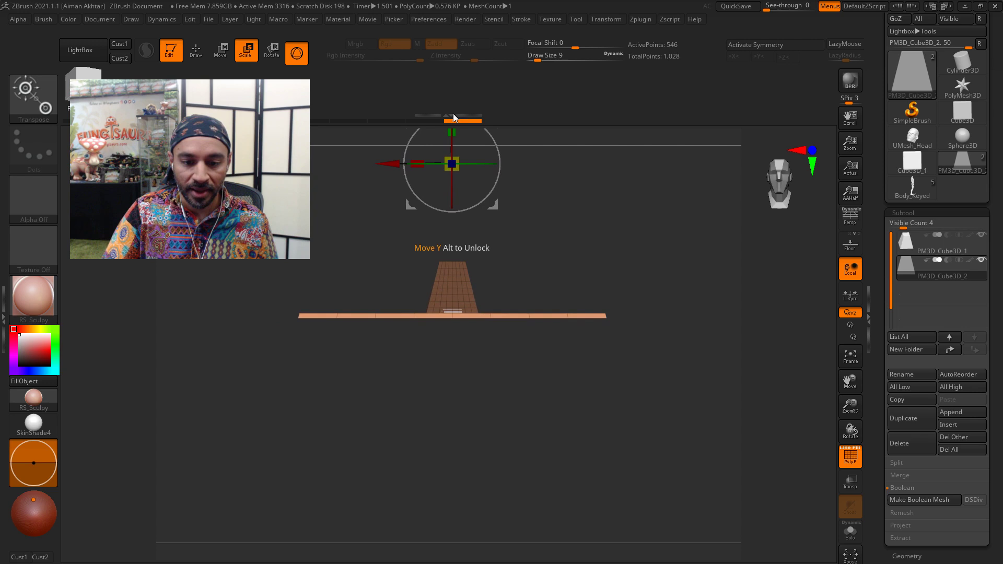
Step: Thin the flange and level it flush with the key's base using the Transpose line
key(y)
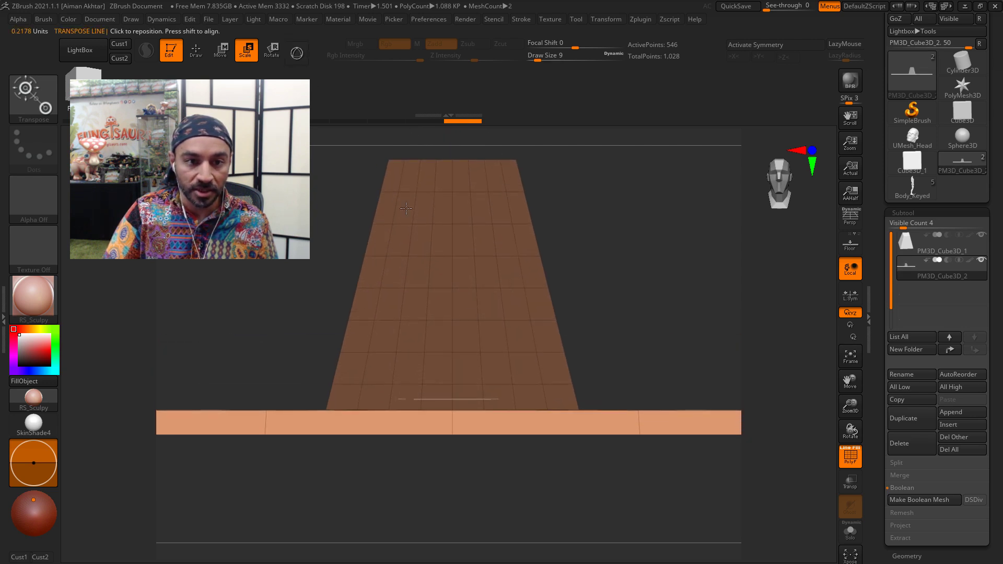
mouse_move(455, 427)
mouse_down()
mouse_move(455, 338)
mouse_move(456, 382)
mouse_up()
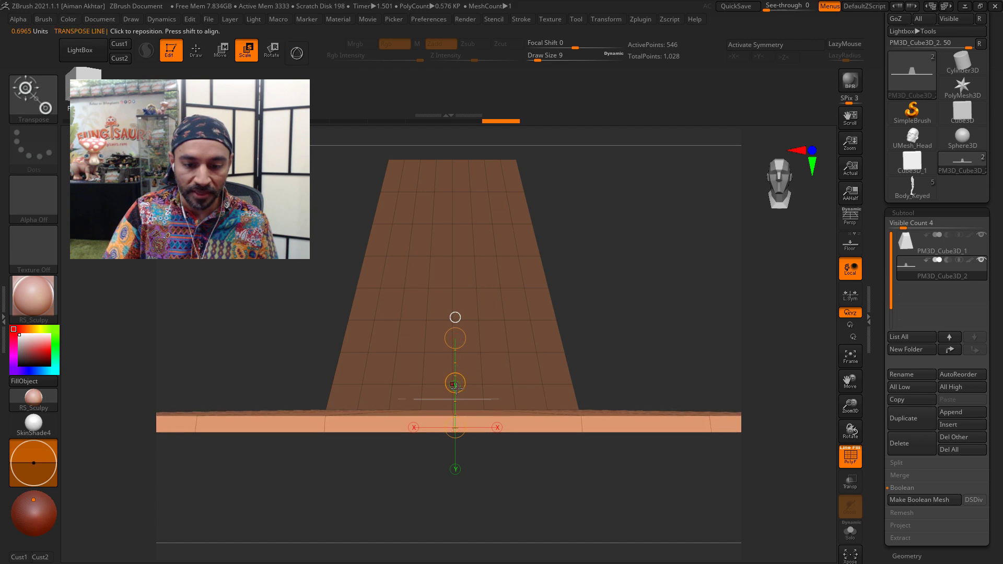
key(w)
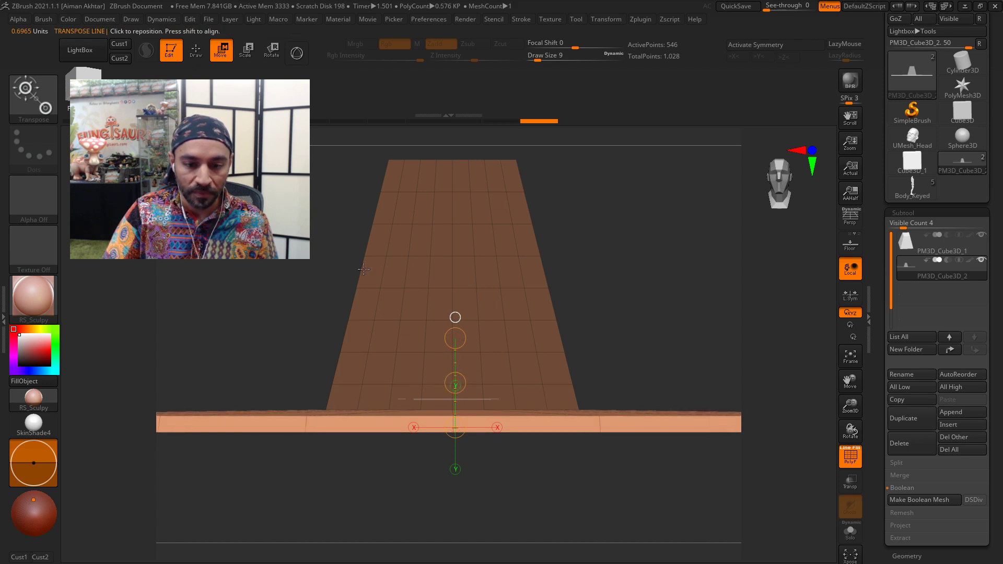
drag(455, 338, 457, 374)
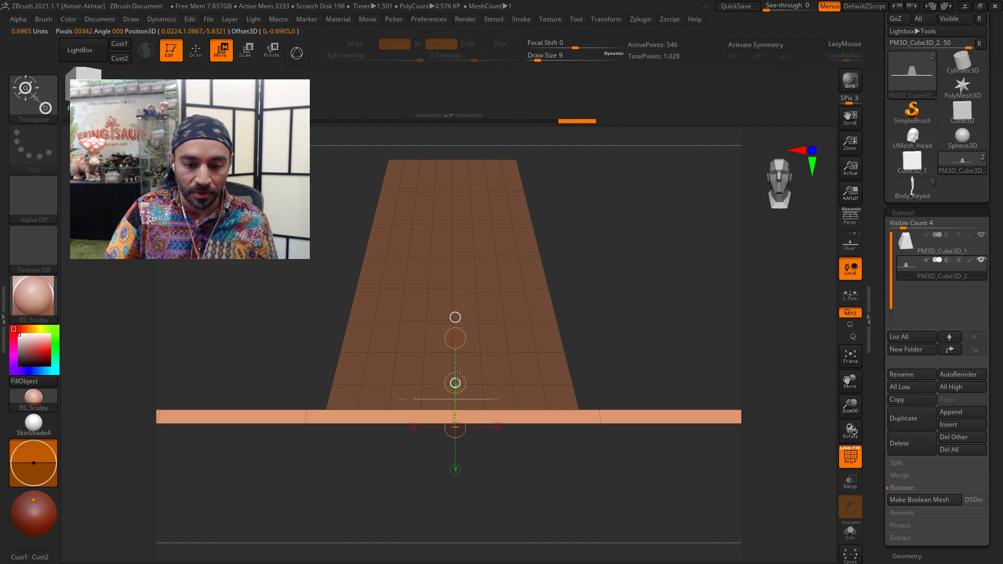
key(f)
drag(454, 504, 519, 485)
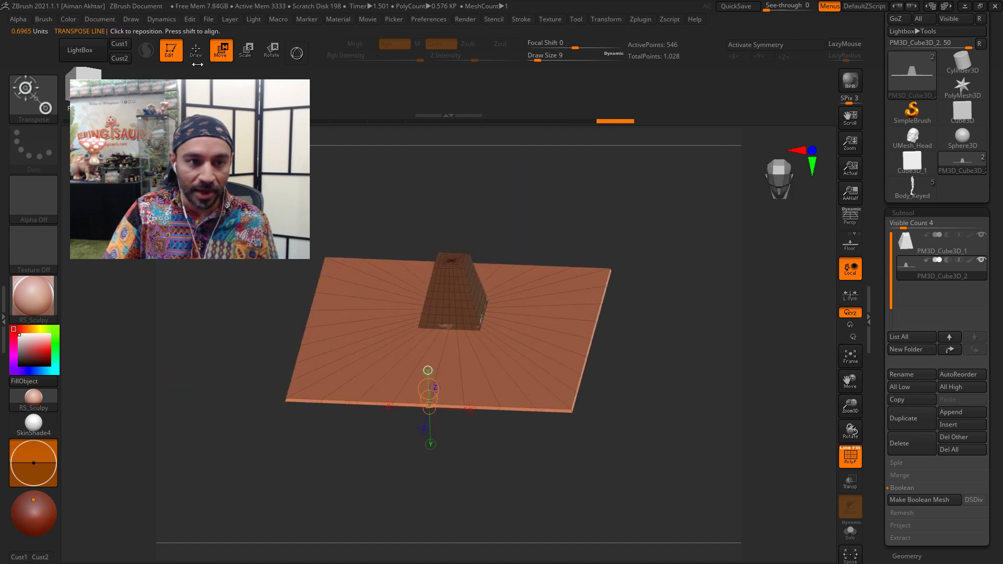
Step: Clear the mask, DynaMesh the flanged key at resolution 128, and hide the polyframe
key(q)
mouse_move(493, 208)
mouse_down()
mouse_move(519, 174)
mouse_move(499, 154)
mouse_move(535, 193)
mouse_move(595, 215)
mouse_move(595, 241)
mouse_up()
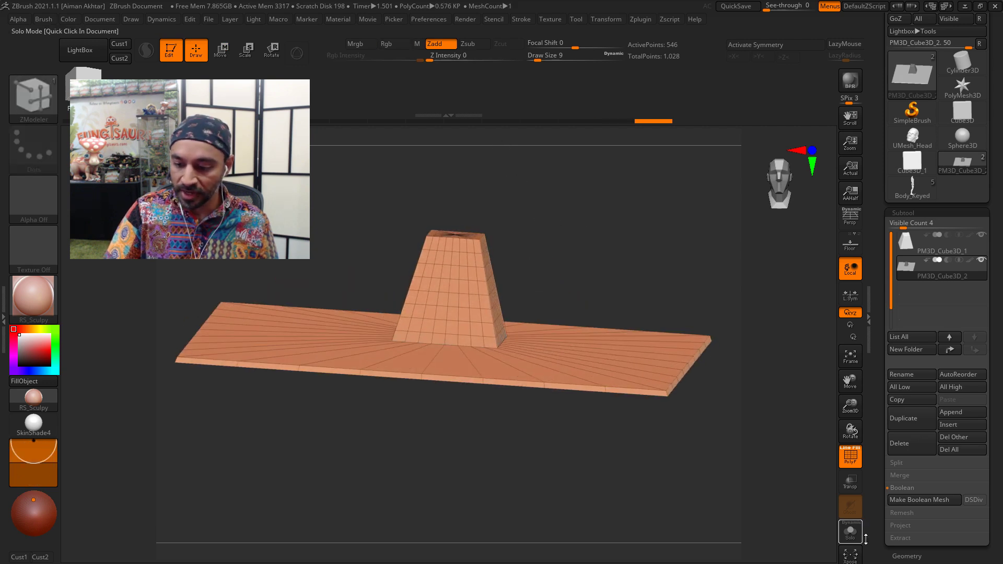
click(900, 555)
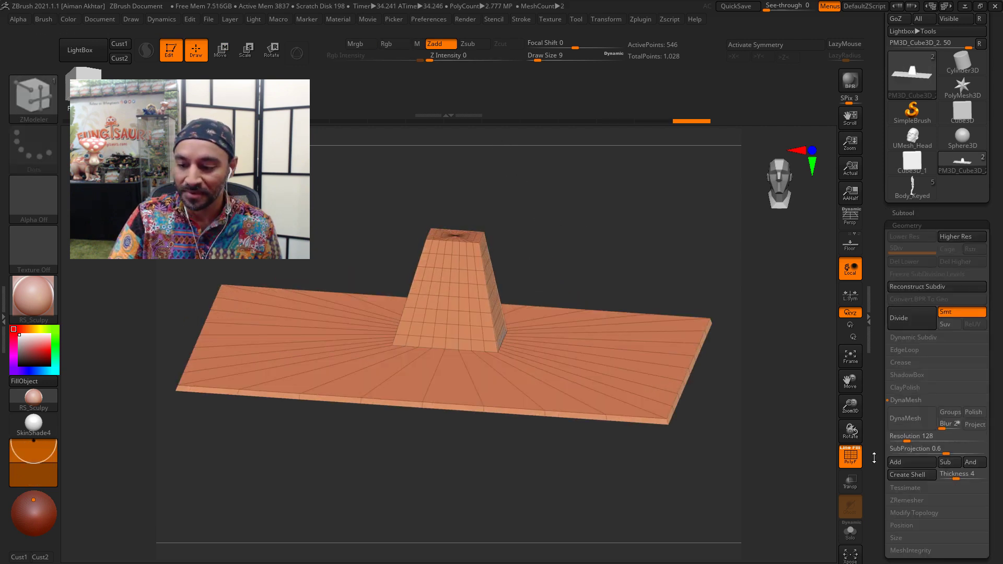
click(904, 438)
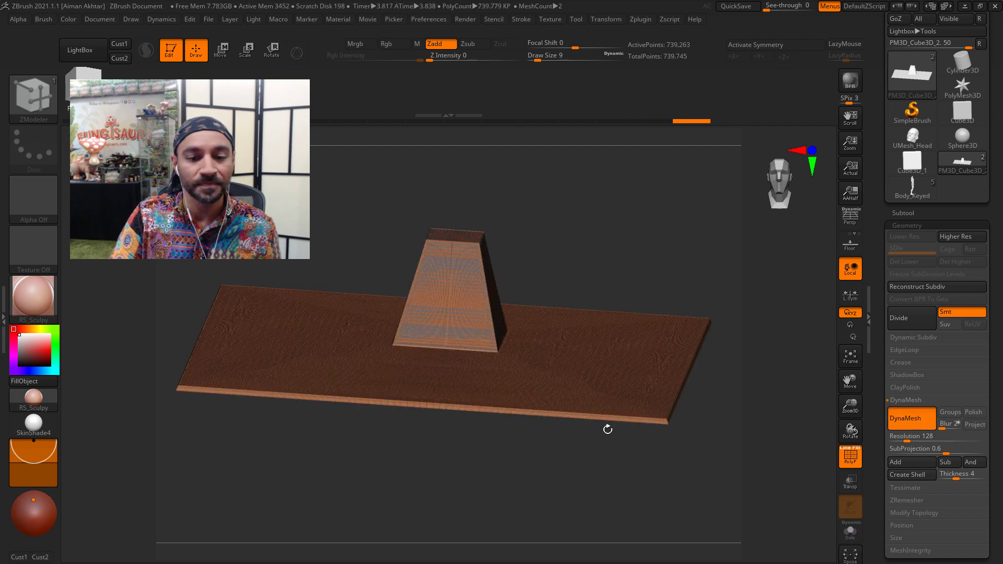
key(shift+f)
alt+drag(585, 458, 583, 480)
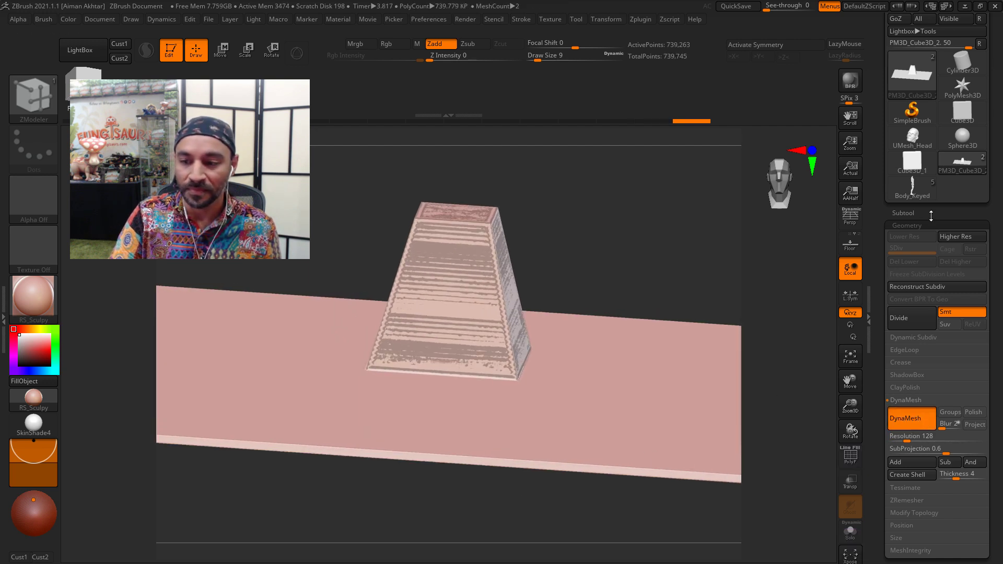
Step: Select PM3D_Cube3D_1 and move it straight down until its base protrudes below the flange
click(923, 213)
mouse_move(975, 237)
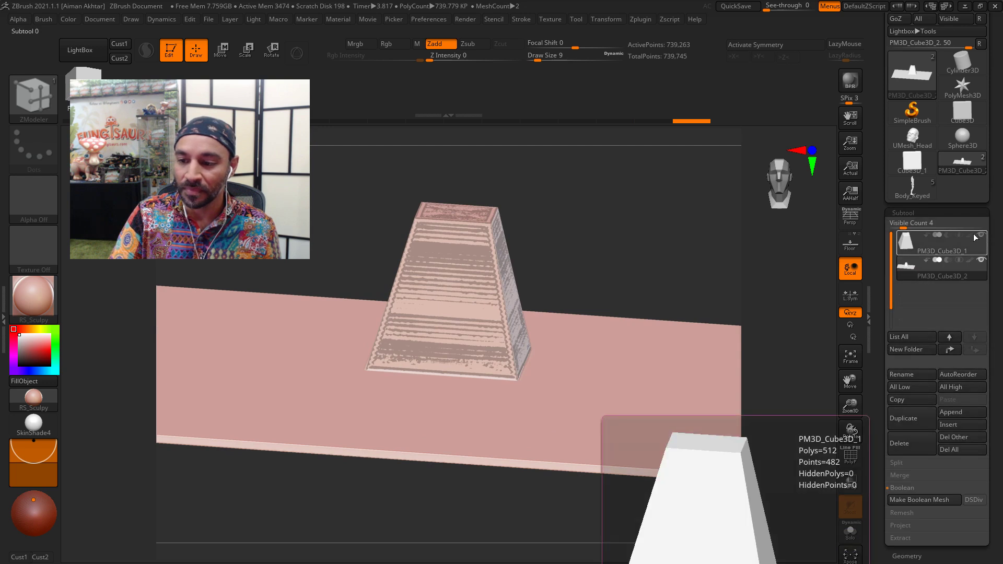
click(910, 242)
shift+drag(533, 257, 629, 249)
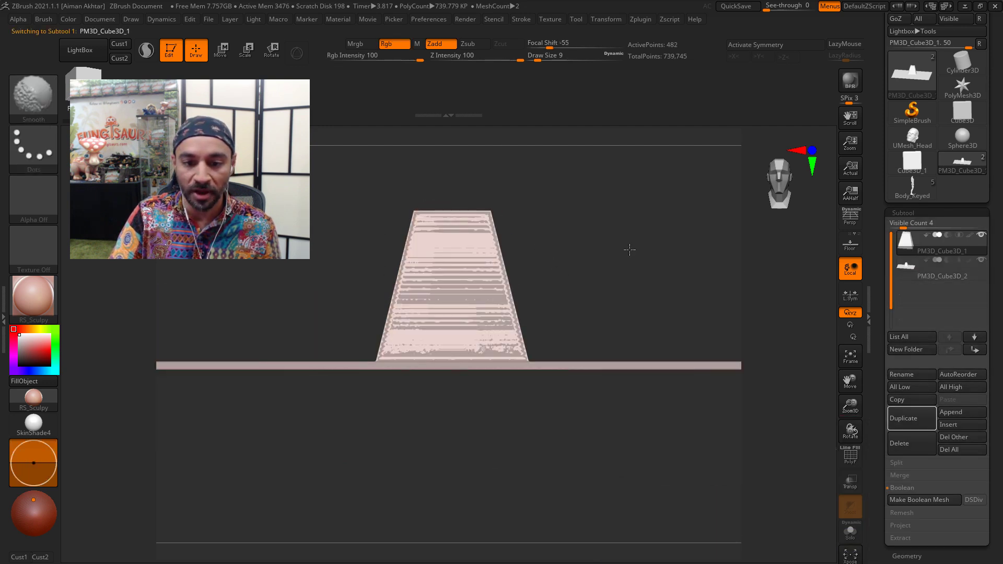
click(219, 50)
shift+drag(480, 319, 480, 432)
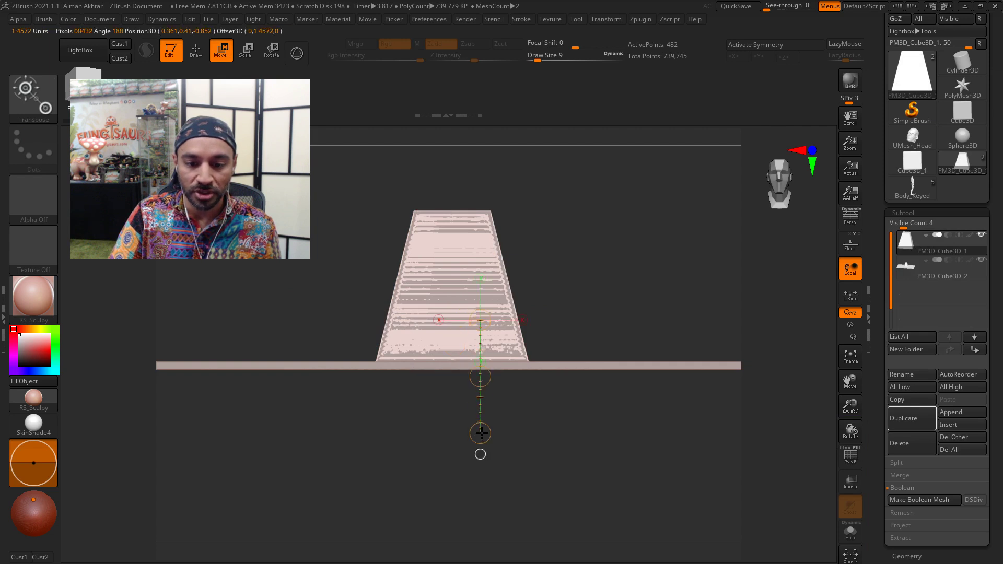
shift+drag(481, 376, 490, 402)
drag(629, 396, 632, 388)
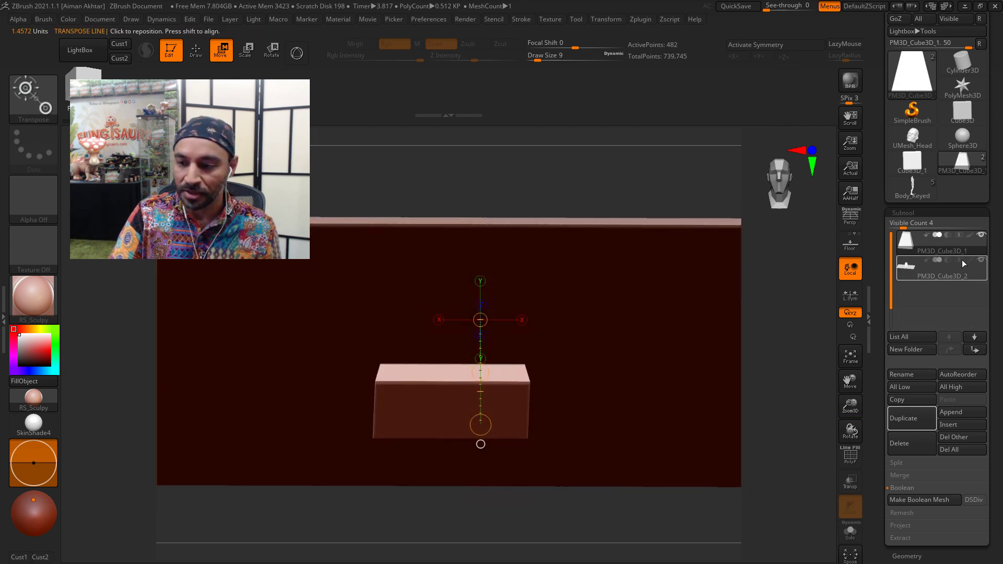
Step: Place PM3D_Cube3D_1 below PM3D_Cube3D_2 as a subtractive cutter and turn on transparency with PM3D_Cube3D_2 selected
click(974, 349)
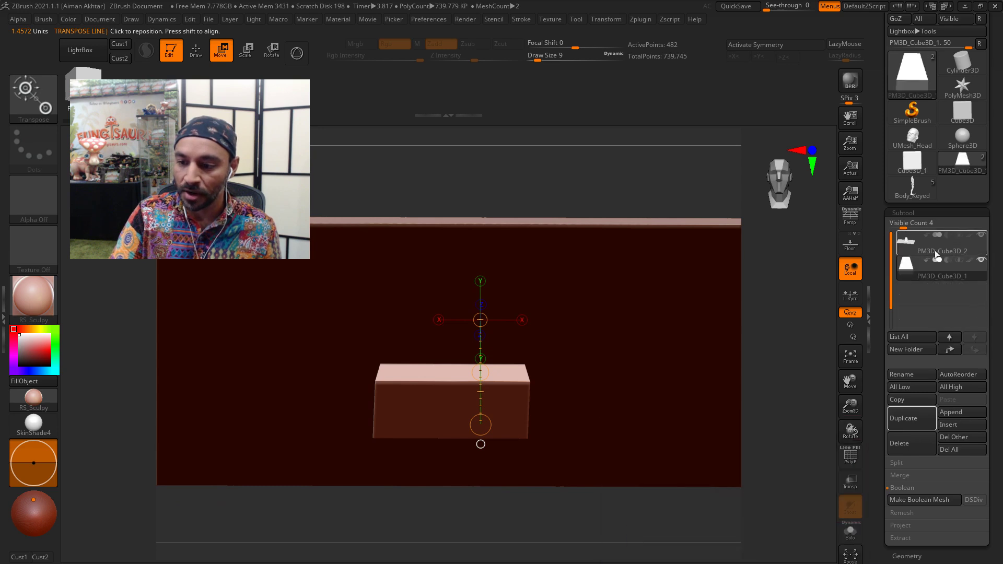
click(908, 242)
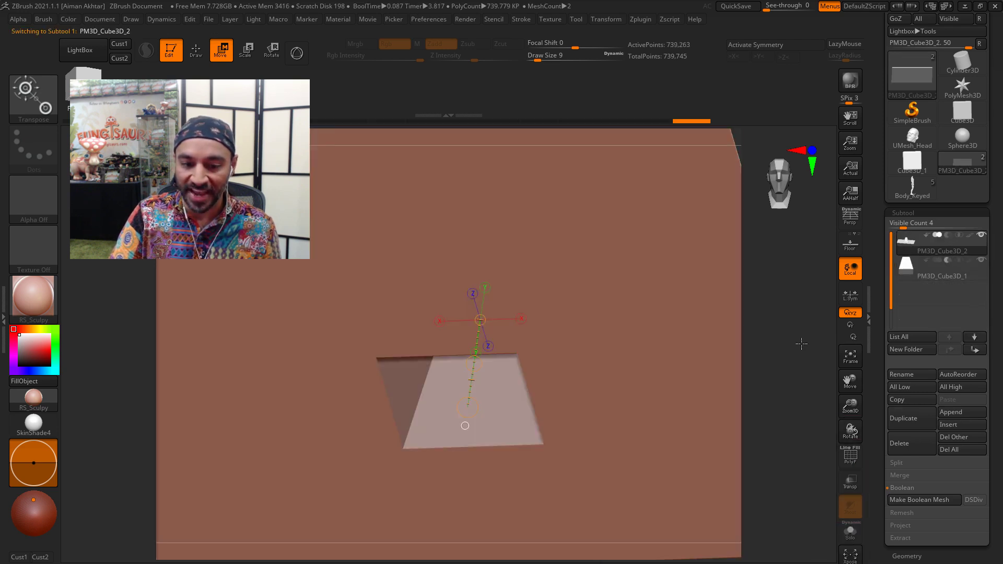
shift+drag(801, 343, 799, 344)
shift+drag(802, 399, 822, 441)
click(853, 481)
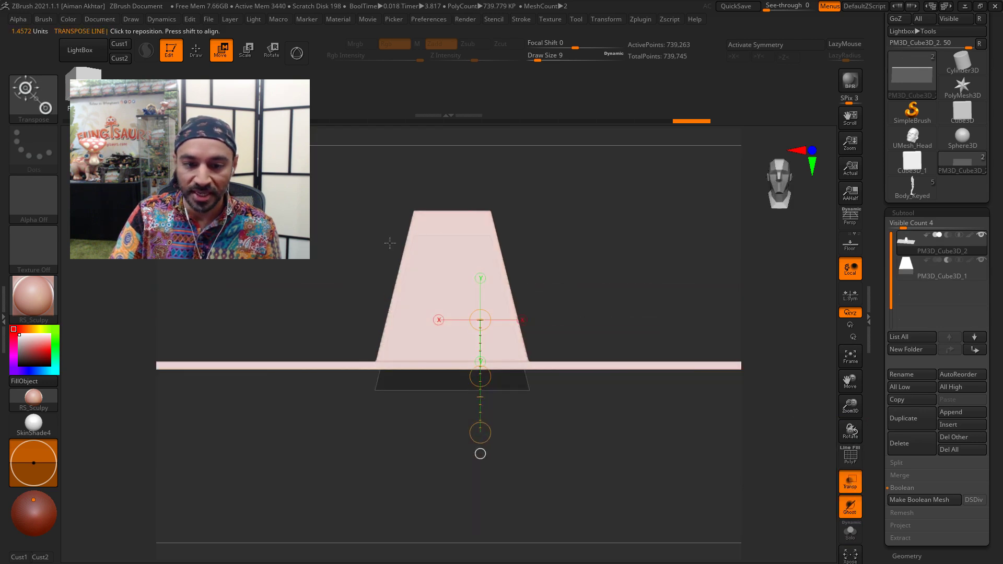
Step: Select PM3D_Cube3D_1, shrink it slightly, and adjust its height to leave an even wall inside the flanged key
alt+drag(621, 254, 625, 260)
alt+drag(606, 294, 610, 307)
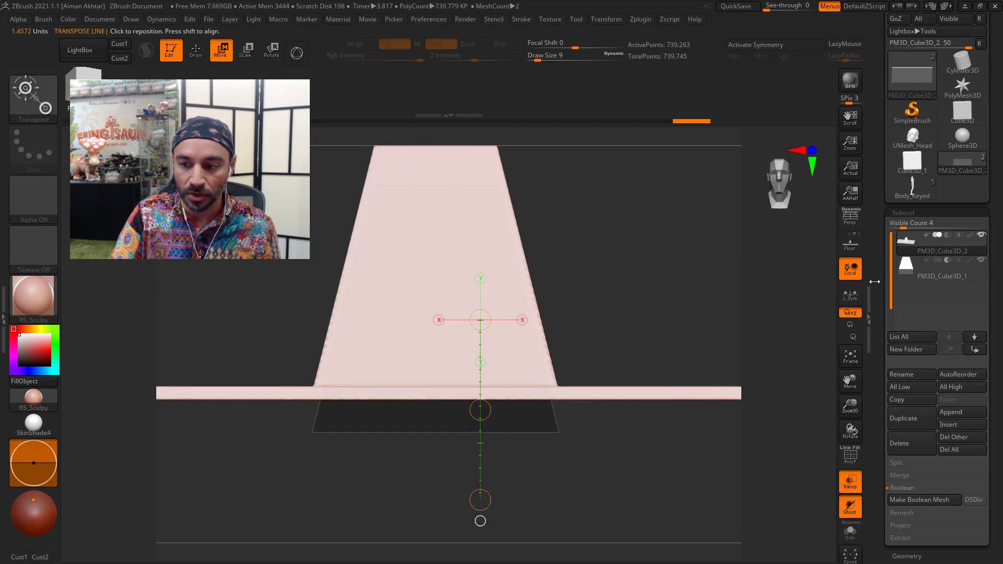
click(908, 268)
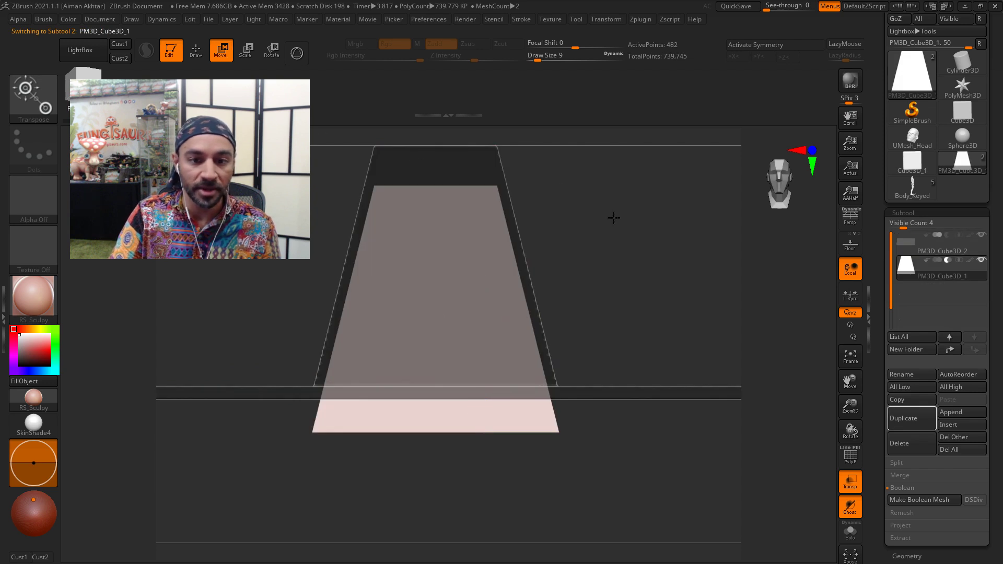
alt+drag(613, 217, 612, 209)
shift+drag(449, 388, 454, 489)
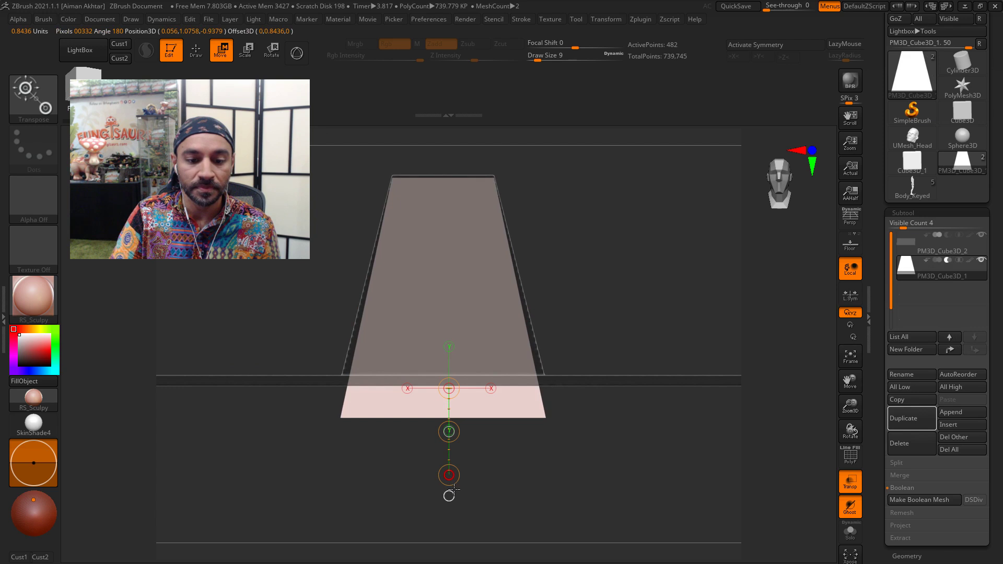
click(248, 57)
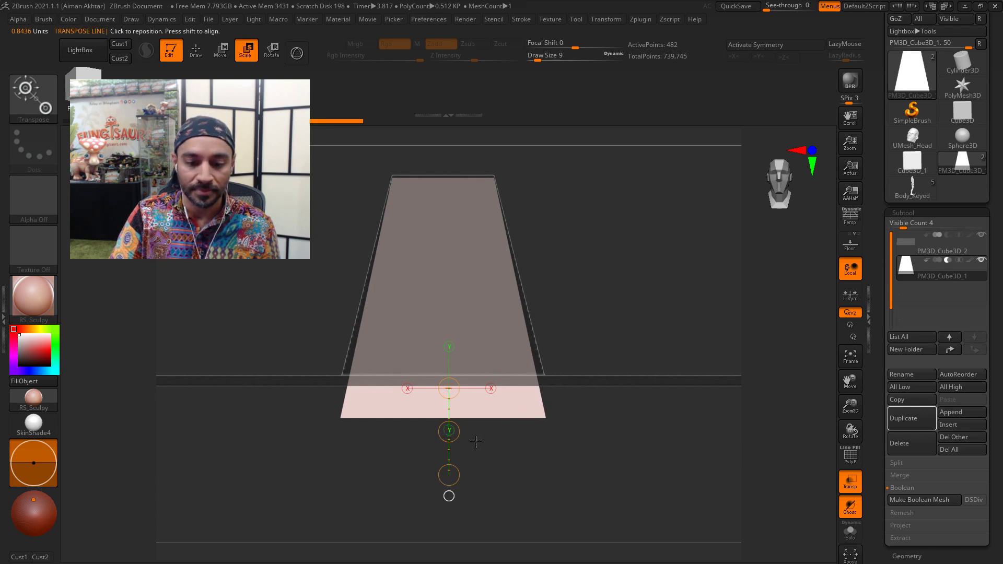
drag(450, 476, 449, 474)
key(w)
drag(449, 430, 449, 418)
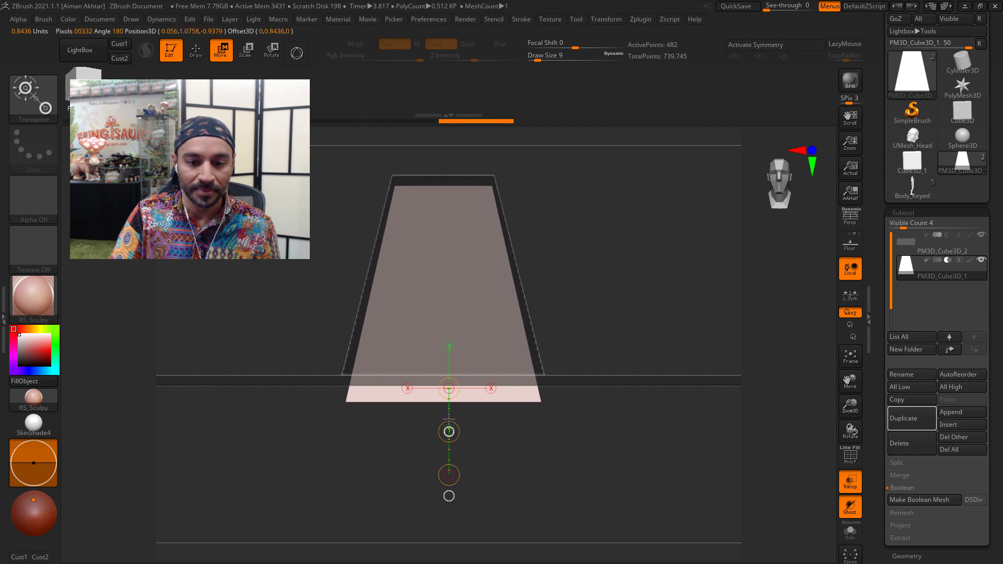
drag(448, 419, 449, 422)
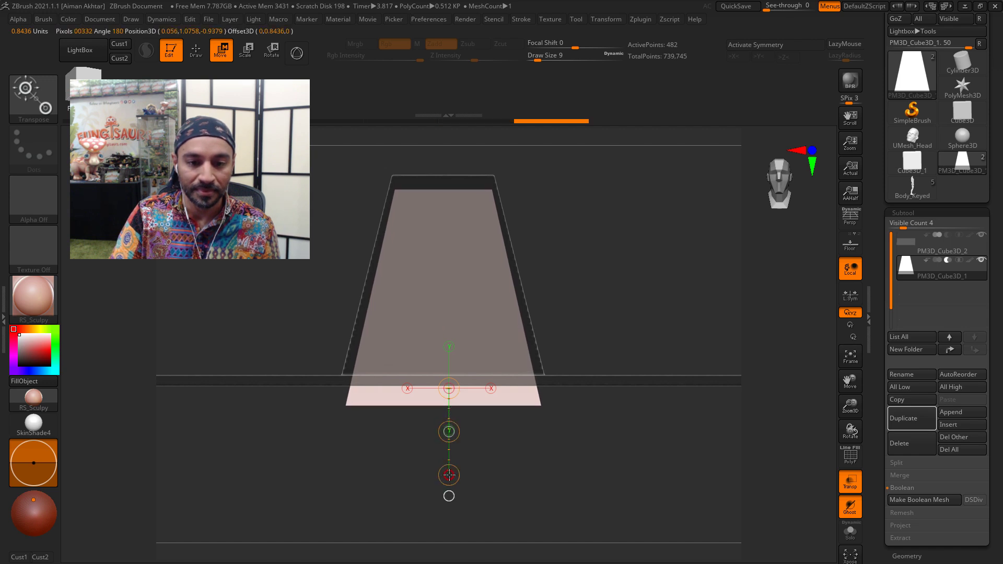
drag(449, 475, 448, 474)
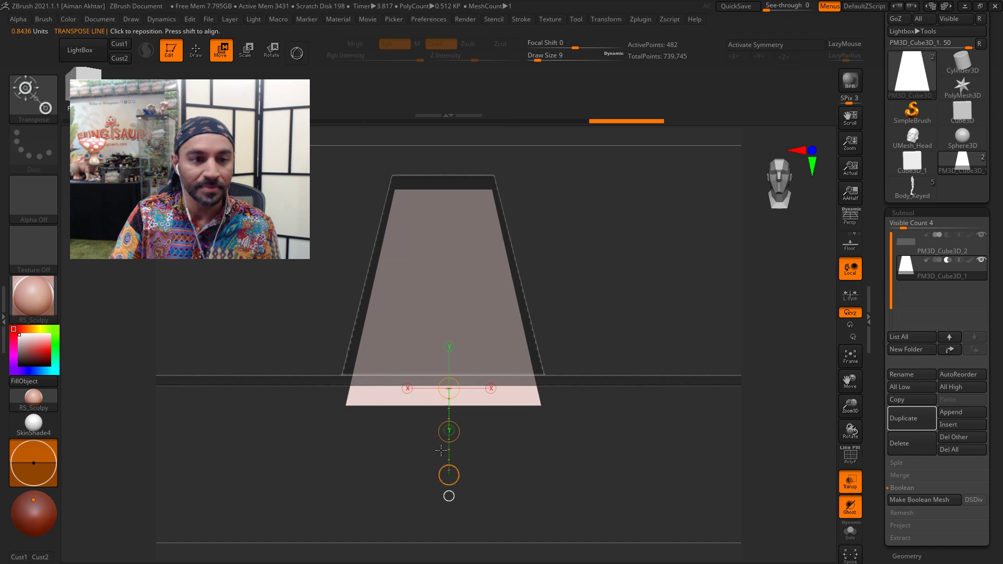
Step: Turn off transparency, select PM3D_Cube3D_2, and inspect the hollowed flanged key from below with the polyframe displayed
drag(518, 457, 640, 457)
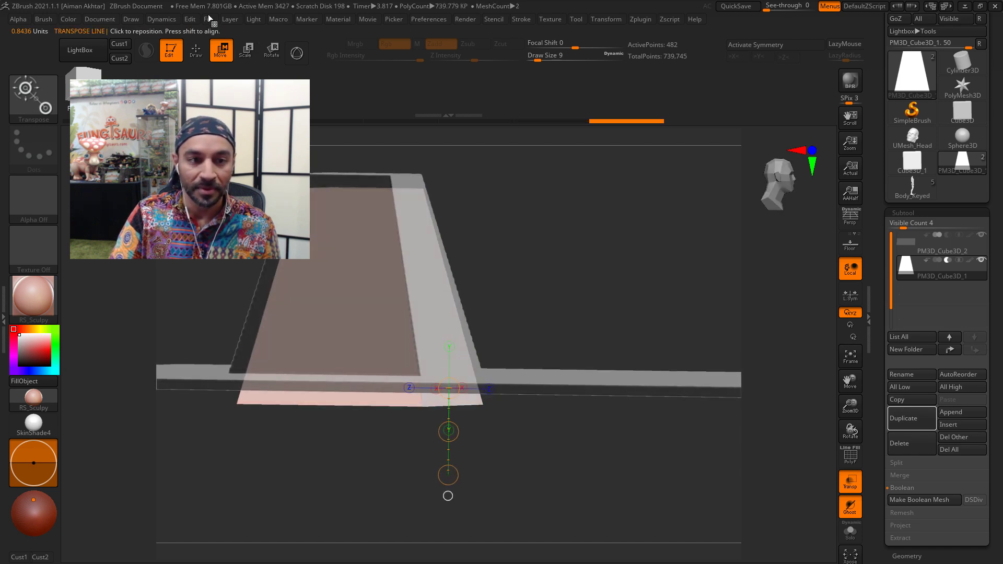
click(196, 50)
mouse_move(556, 235)
mouse_down()
mouse_move(508, 239)
mouse_move(594, 235)
mouse_move(594, 252)
mouse_move(591, 226)
mouse_move(792, 442)
mouse_up()
key(Up)
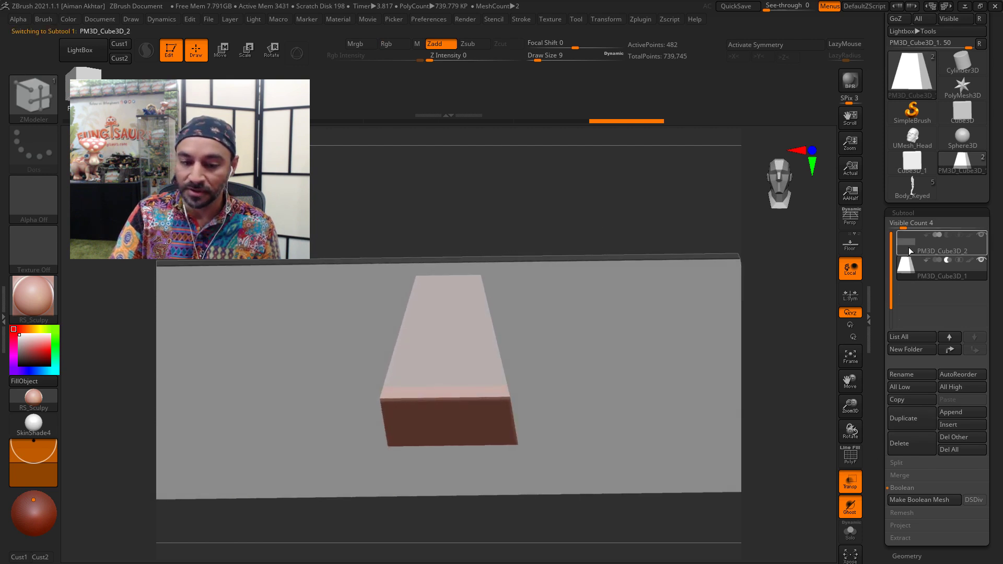
drag(758, 313, 794, 418)
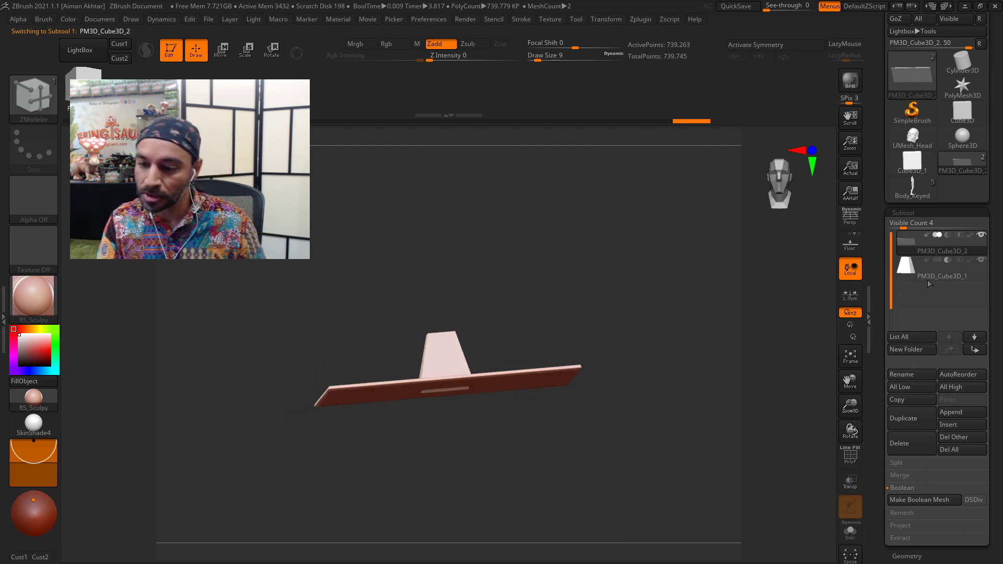
click(850, 457)
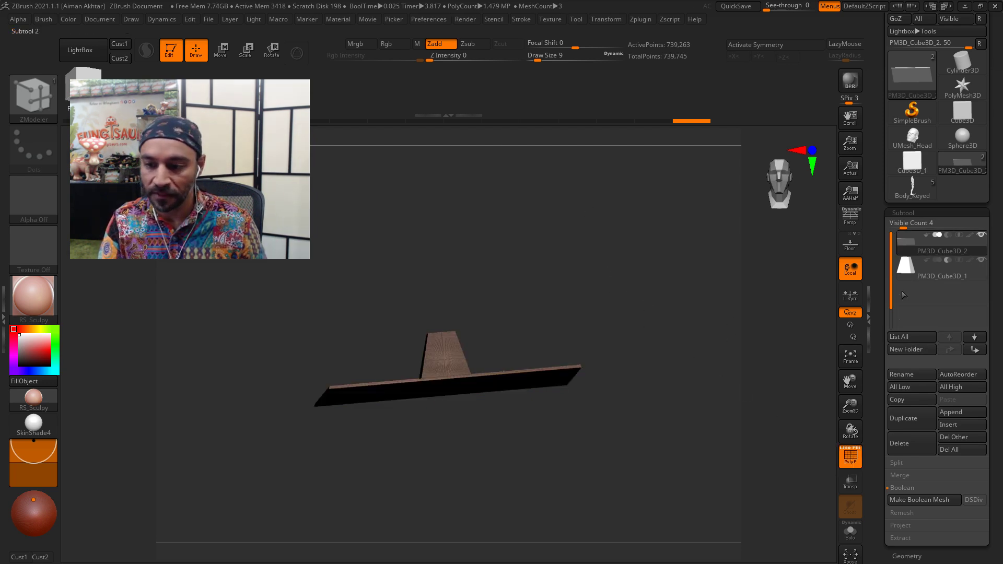
Step: Turn off the polyframe, make a Boolean mesh from the flanged key and its cutter, and switch to the resulting UMesh tool
drag(676, 397, 731, 408)
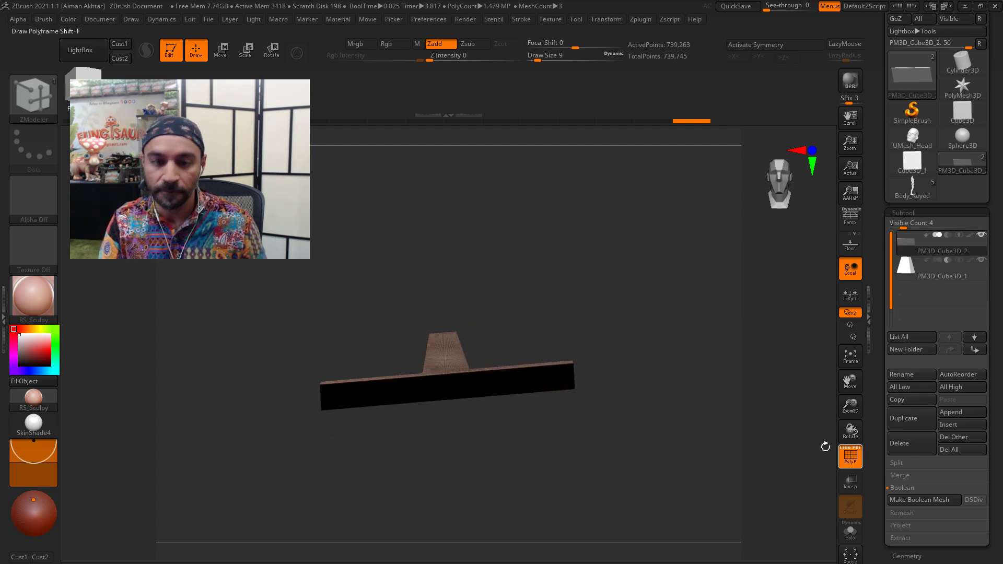
click(850, 457)
click(462, 20)
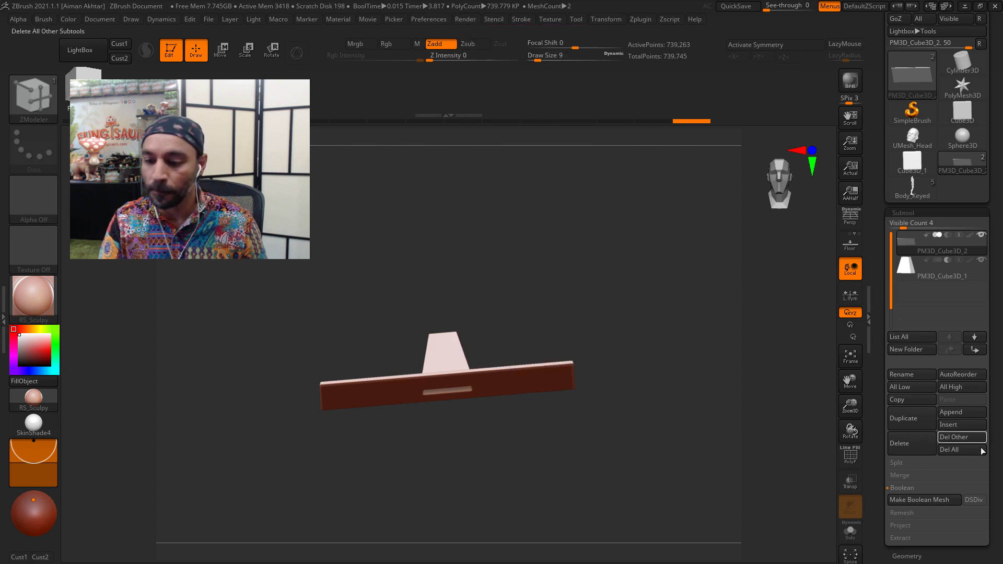
click(916, 501)
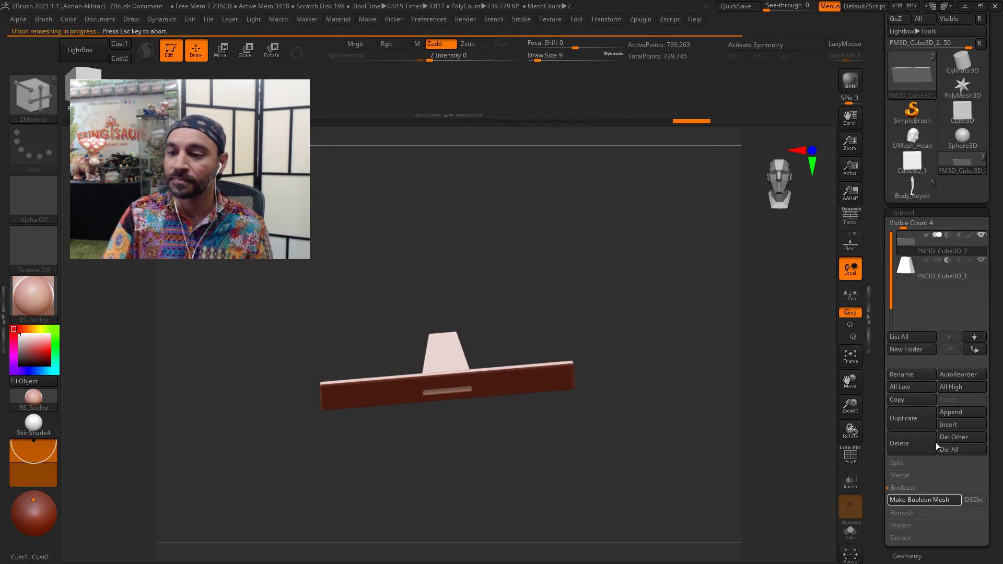
click(962, 175)
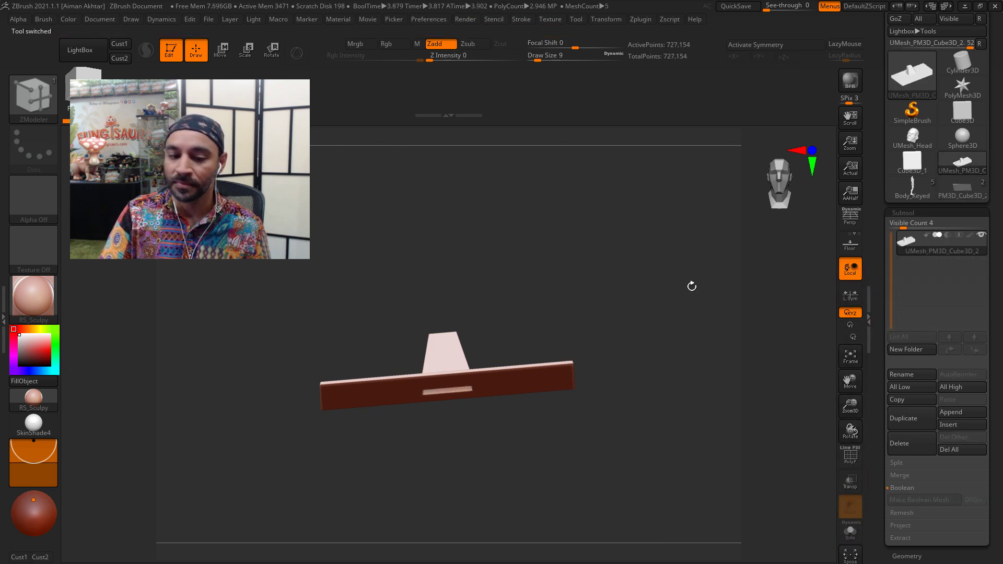
Step: Face the hollowed key from directly above and create a new InsertMesh brush from it
mouse_move(692, 284)
mouse_down()
mouse_move(649, 277)
mouse_move(656, 233)
mouse_move(644, 423)
mouse_move(653, 427)
mouse_move(659, 245)
mouse_move(702, 440)
mouse_move(702, 494)
mouse_up()
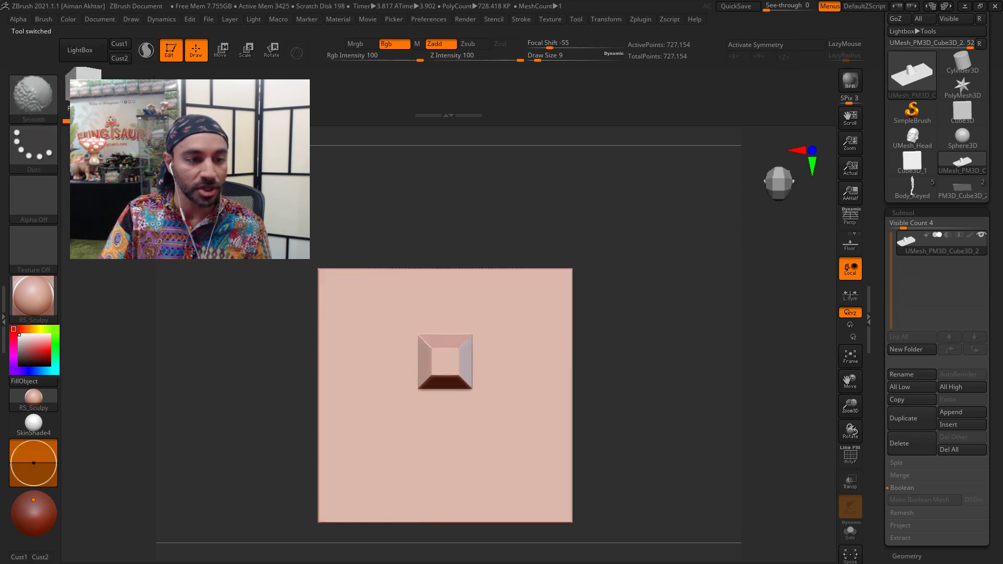
key(b)
click(30, 102)
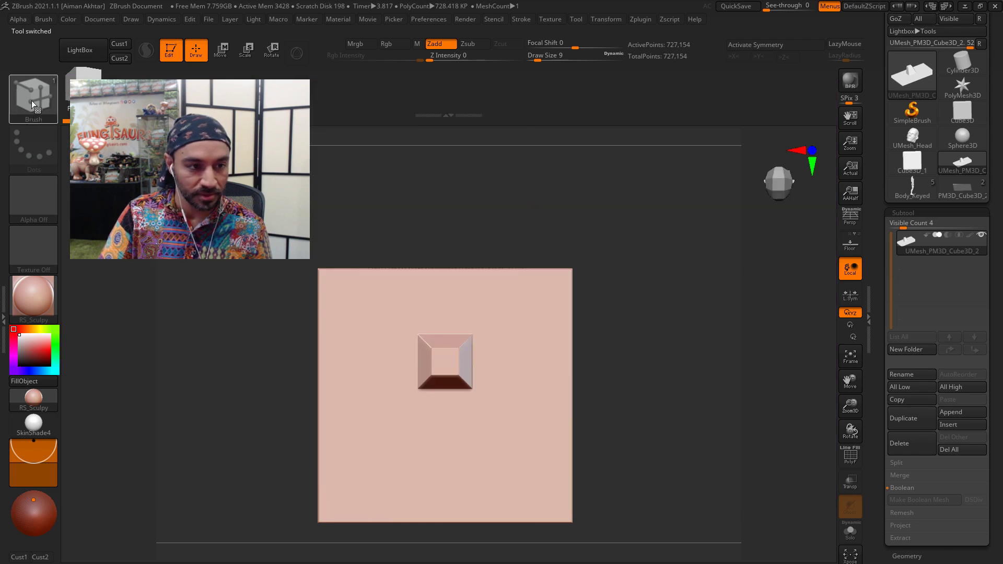
click(31, 103)
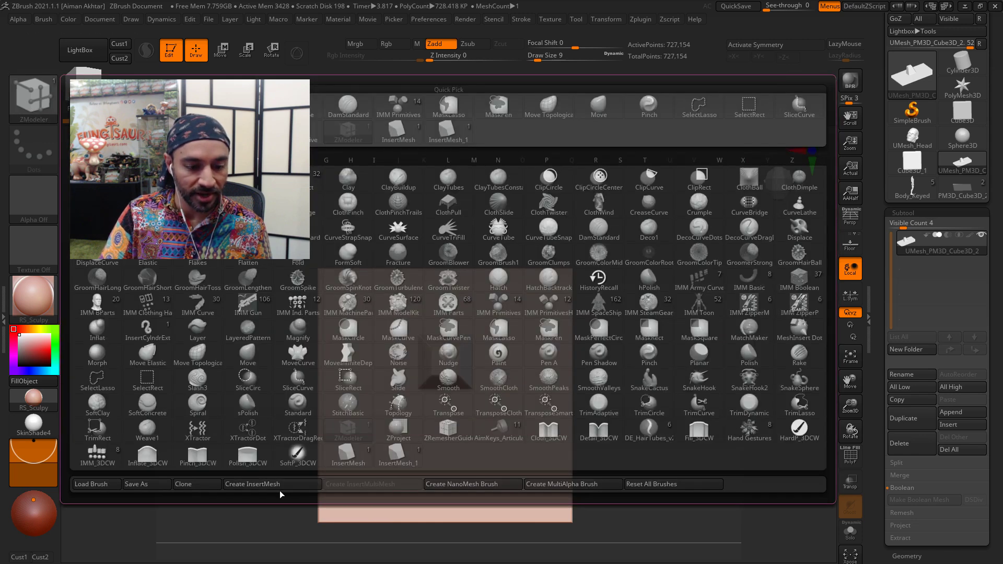
click(271, 484)
click(443, 207)
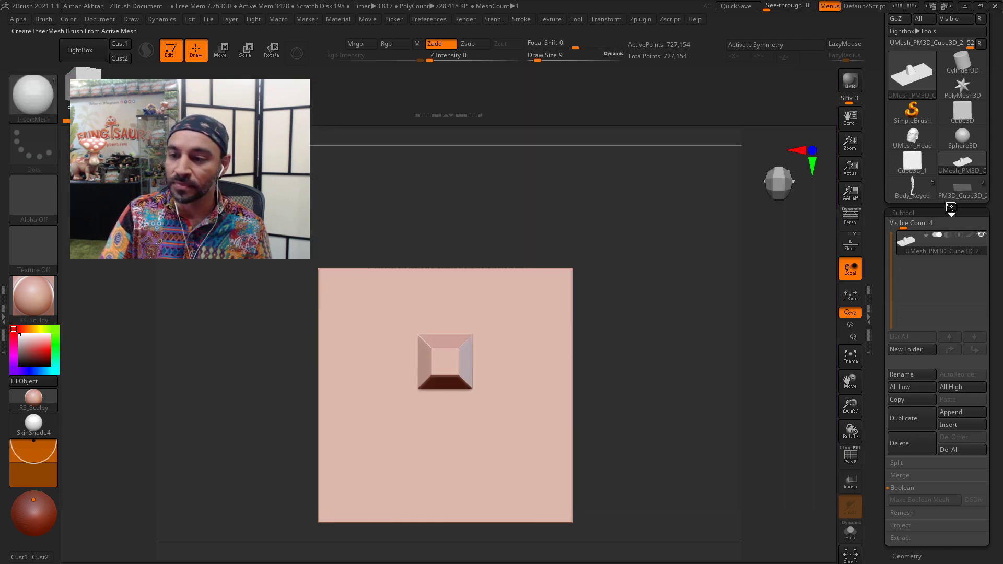
Step: Switch to the Body_Keyed tool, select Ecorche_Simplified_Articulated, and move it to the end of the subtool list
click(923, 184)
alt+drag(508, 449, 595, 563)
drag(694, 434, 798, 333)
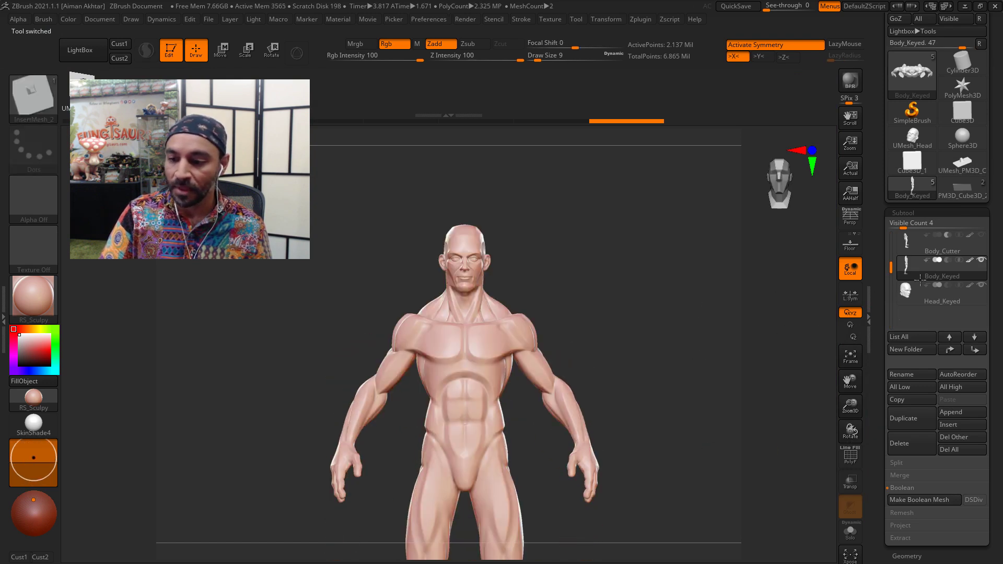
click(915, 299)
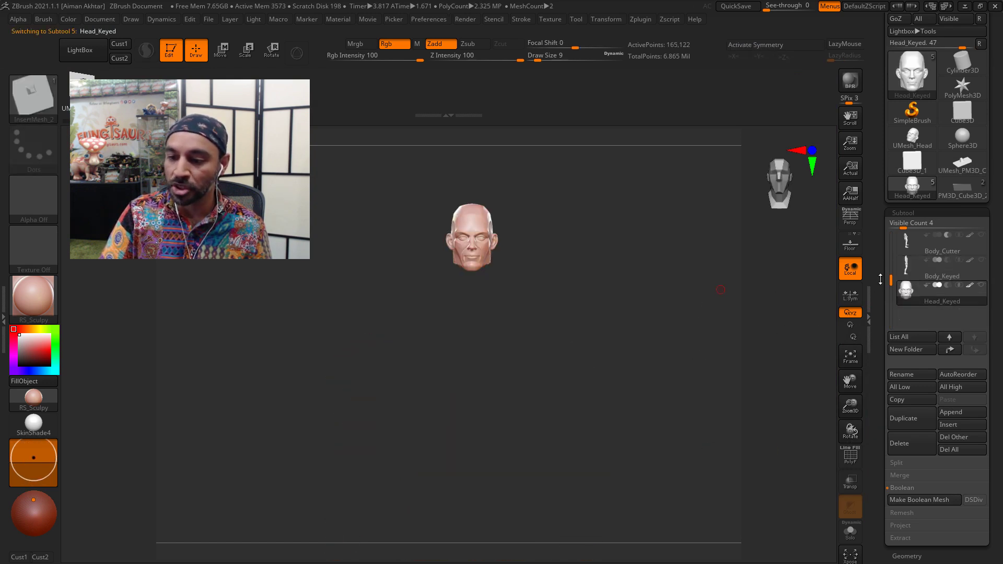
drag(891, 280, 889, 226)
click(913, 243)
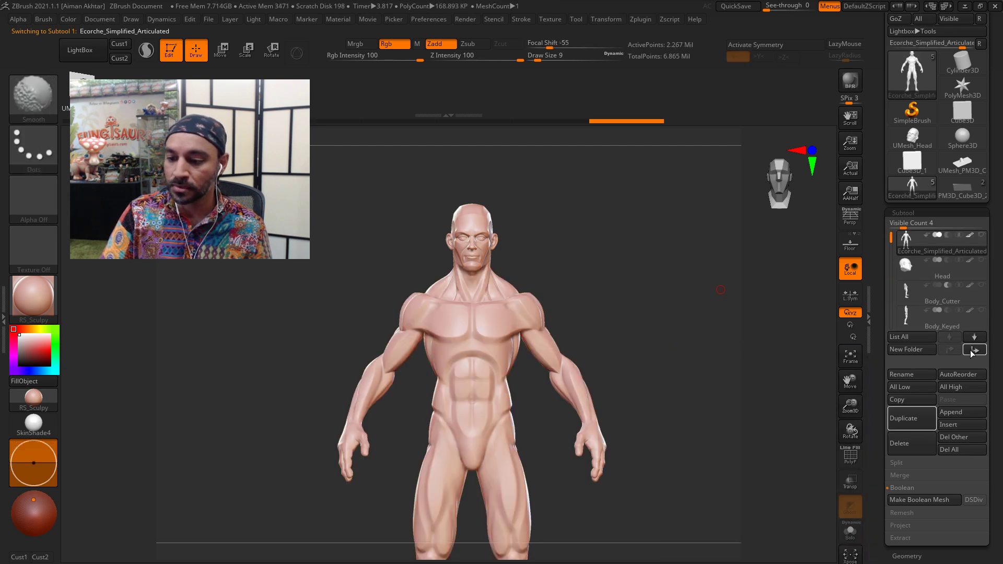
shift+click(974, 349)
Step: Display the polyframe and insert the flanged key on the crown of the head from a straight top view
drag(695, 332, 716, 338)
key(shift+f)
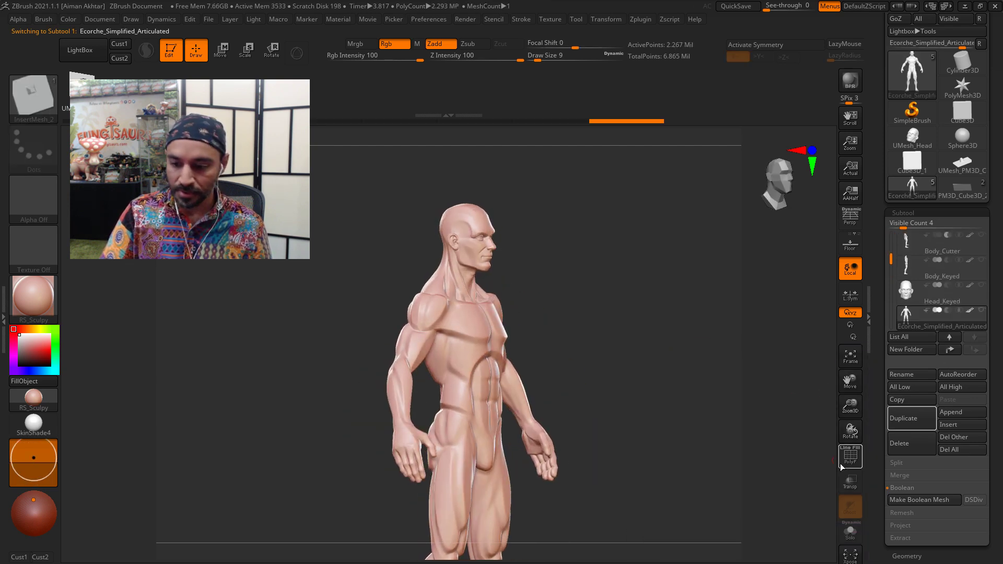
alt+drag(620, 283, 652, 331)
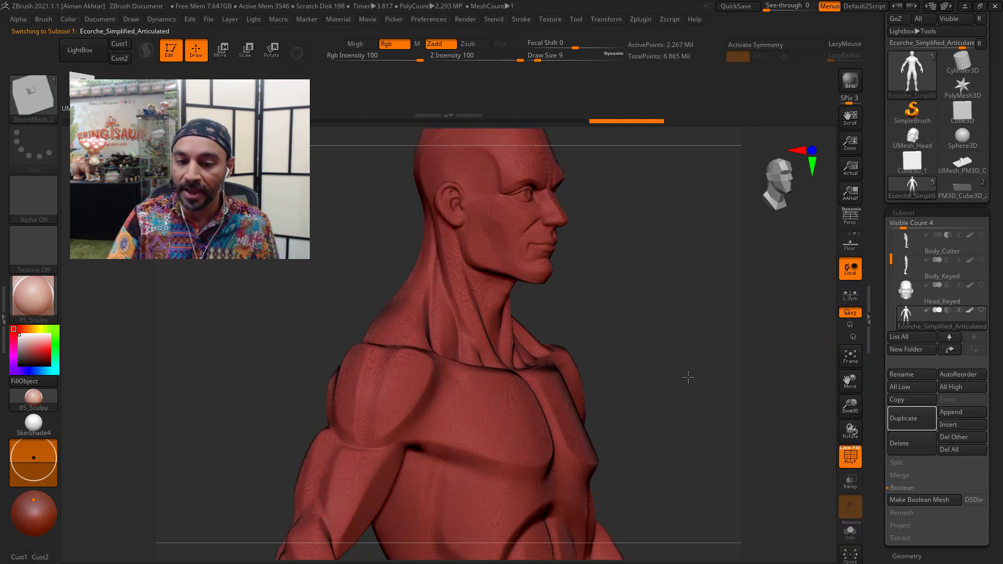
shift+drag(688, 377, 573, 327)
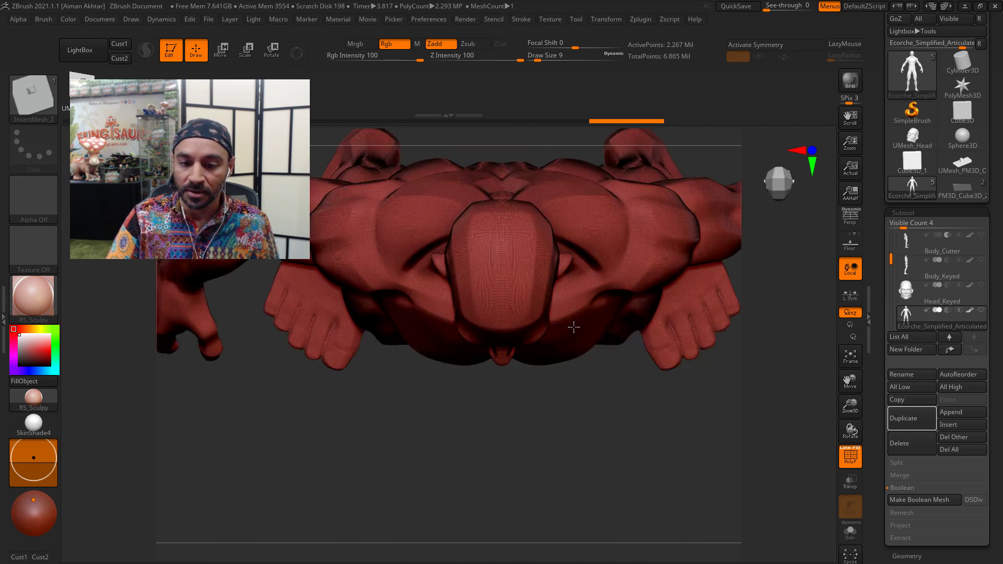
key(ctrl+d)
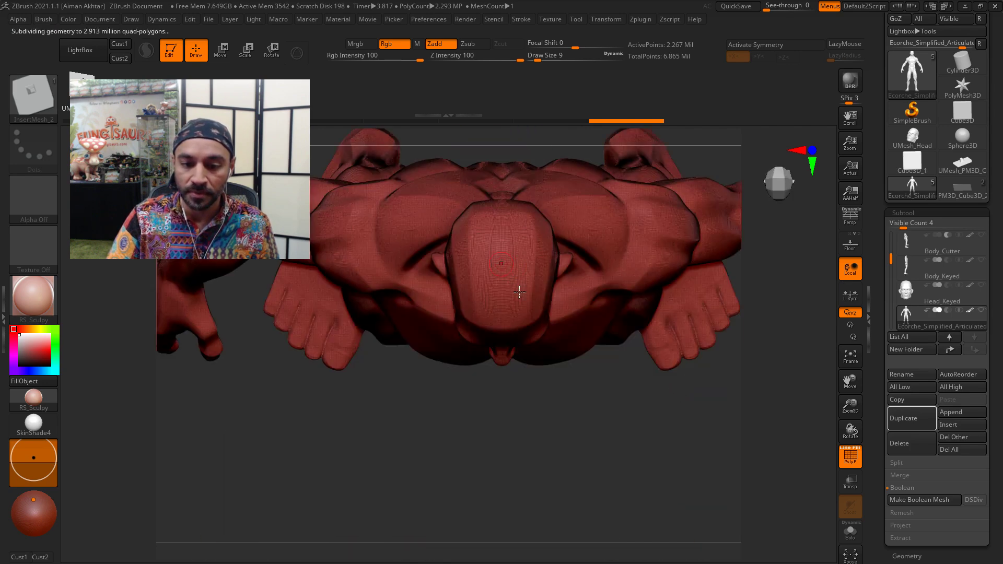
drag(531, 321, 566, 370)
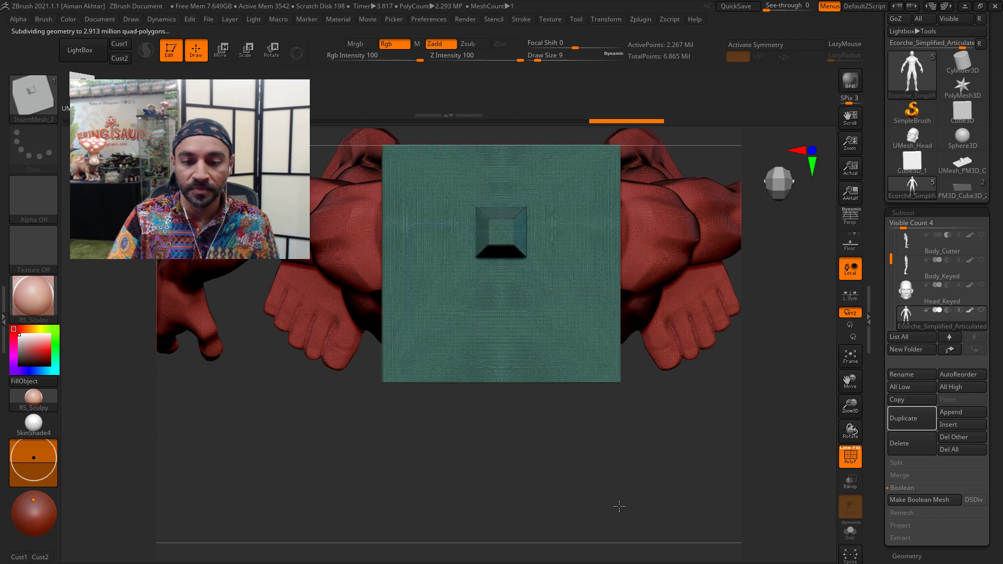
Step: Split the unmasked key off the figure into its own subtool and select that subtool
drag(633, 396, 761, 425)
click(896, 462)
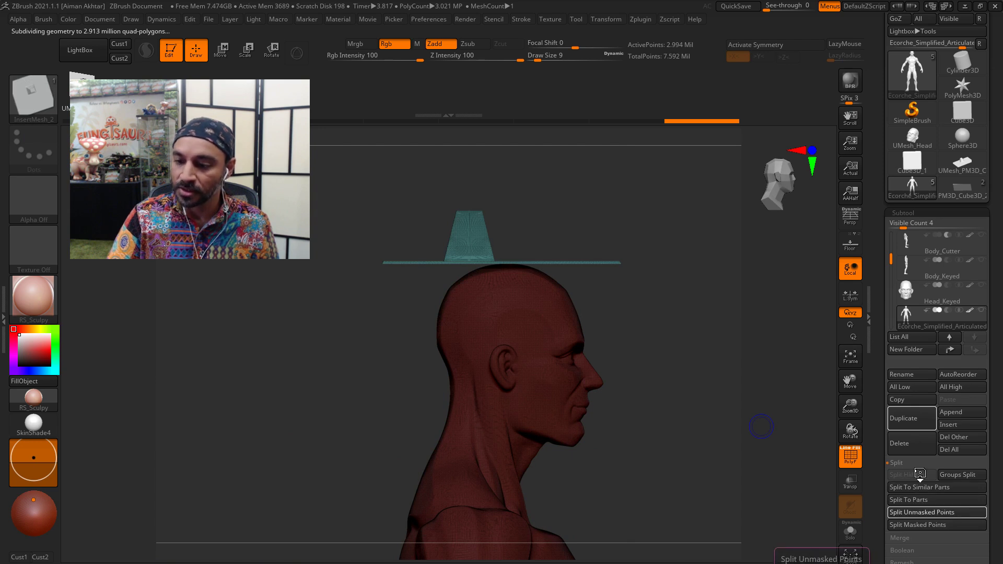
drag(890, 254, 889, 273)
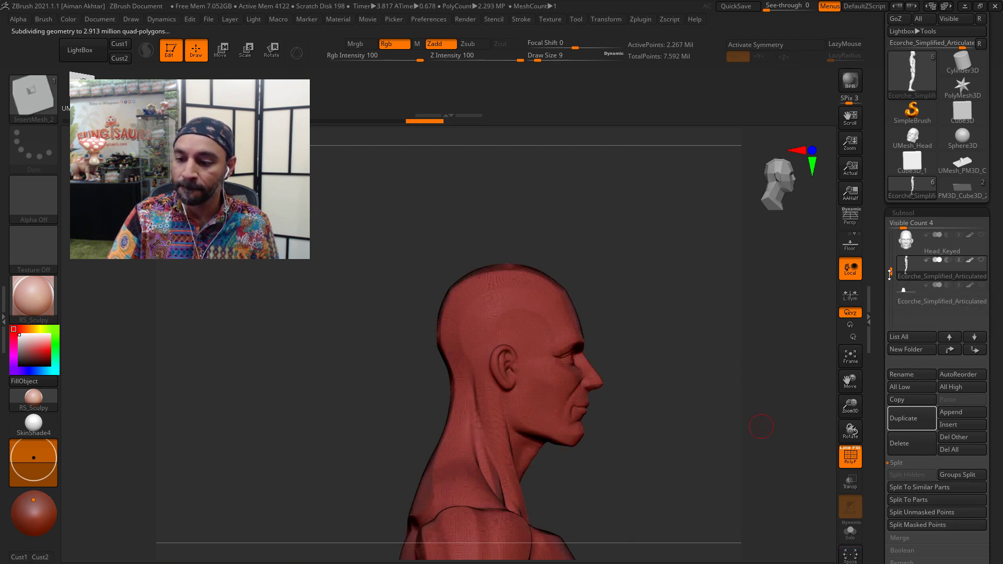
click(906, 297)
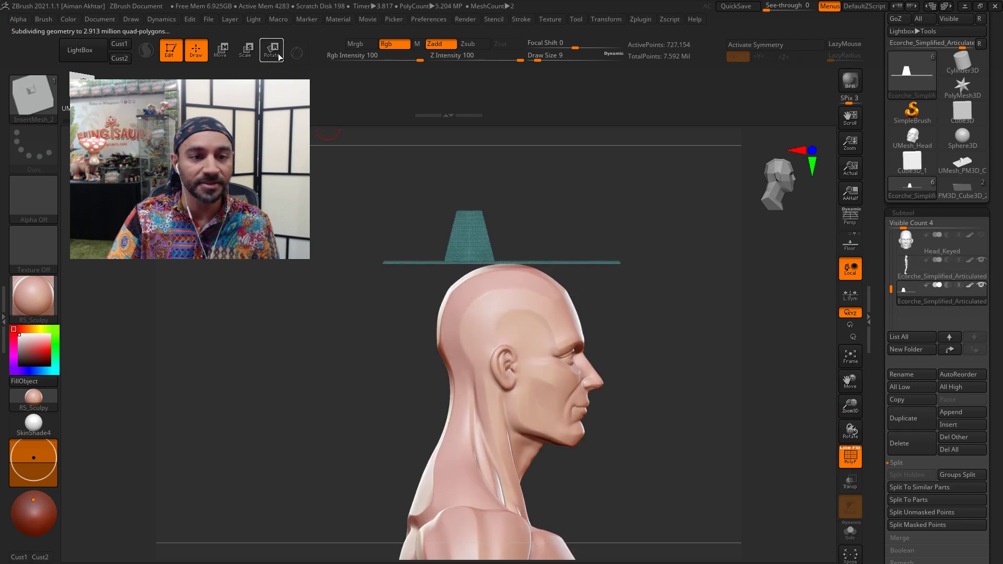
Step: Move the key straight down until its flange crosses the neck at jaw level, and turn on transparency
click(223, 52)
shift+drag(471, 250, 471, 144)
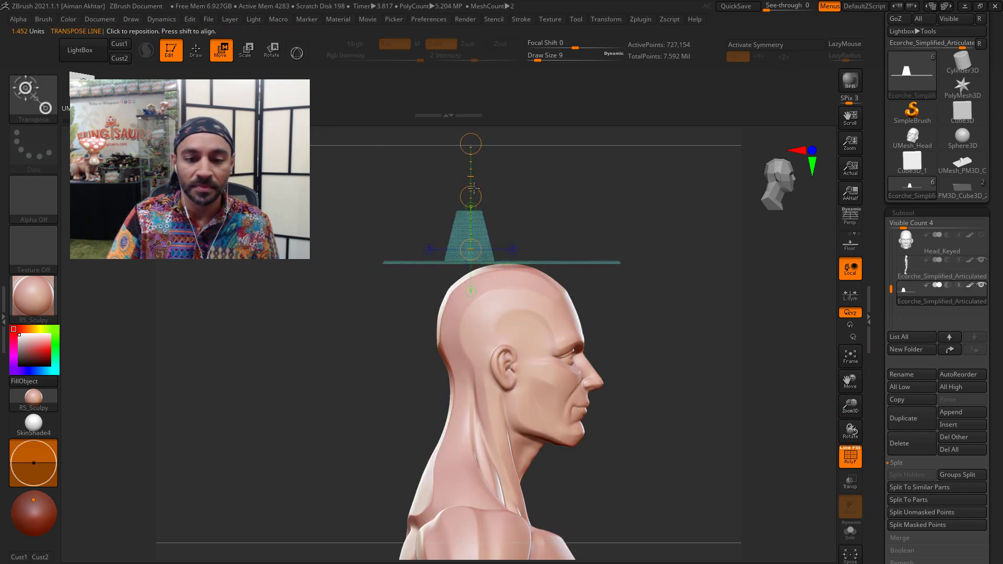
drag(471, 198, 491, 382)
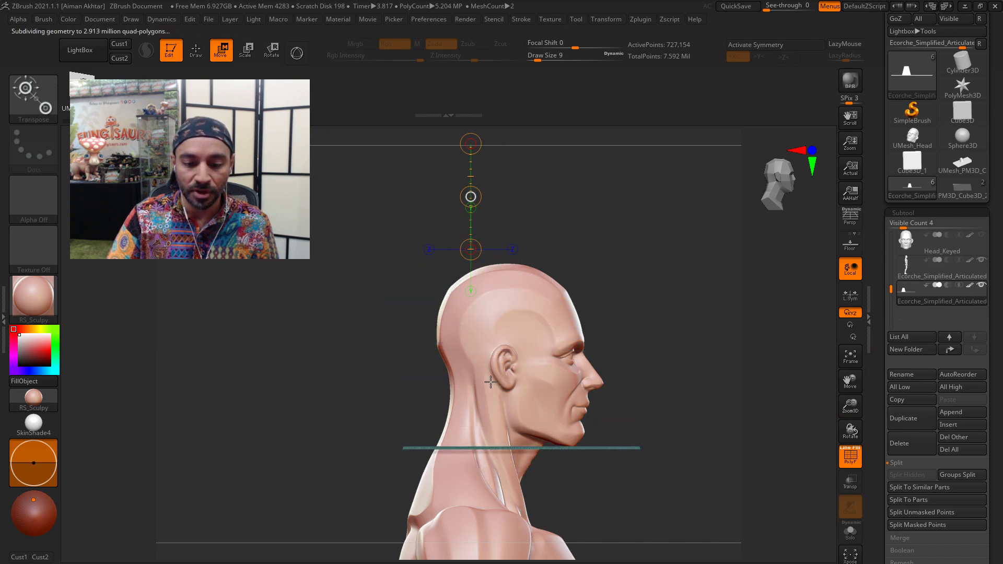
key(q)
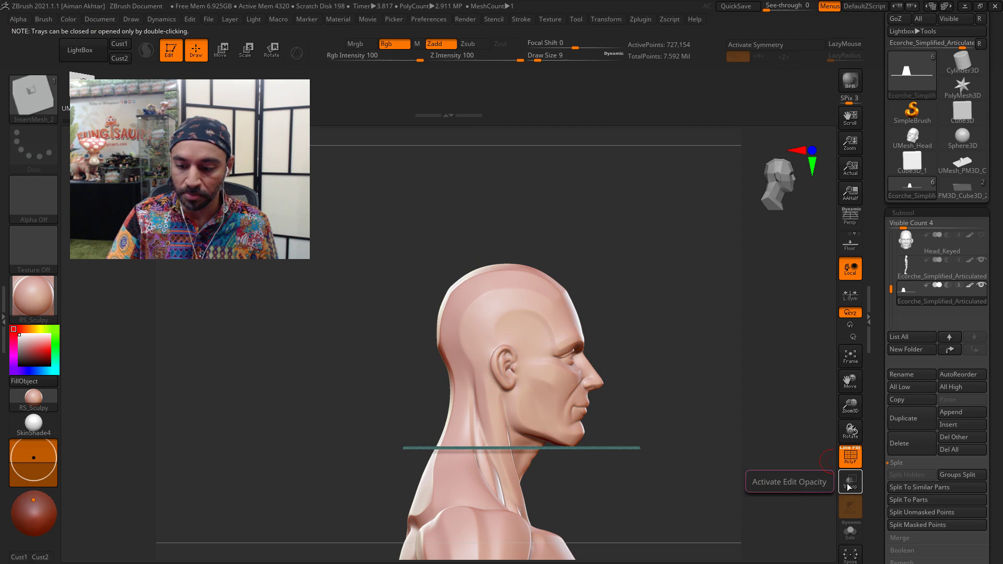
click(849, 485)
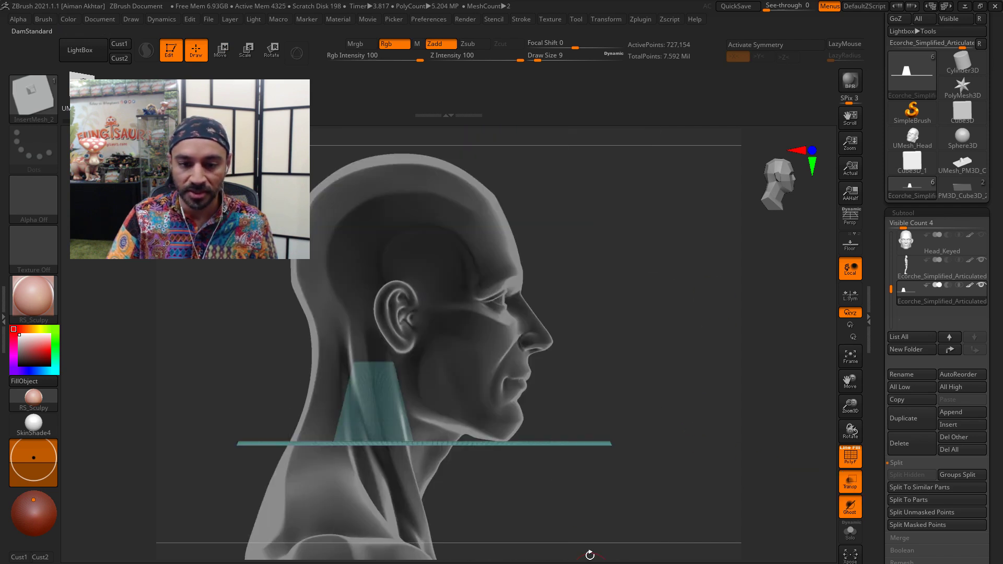
Step: Tilt and shift the key so its flange slopes from the nape to beneath the jaw, and check it from the front
key(r)
mouse_move(385, 442)
shift+mouse_down()
mouse_move(383, 274)
mouse_move(440, 321)
shift+mouse_up()
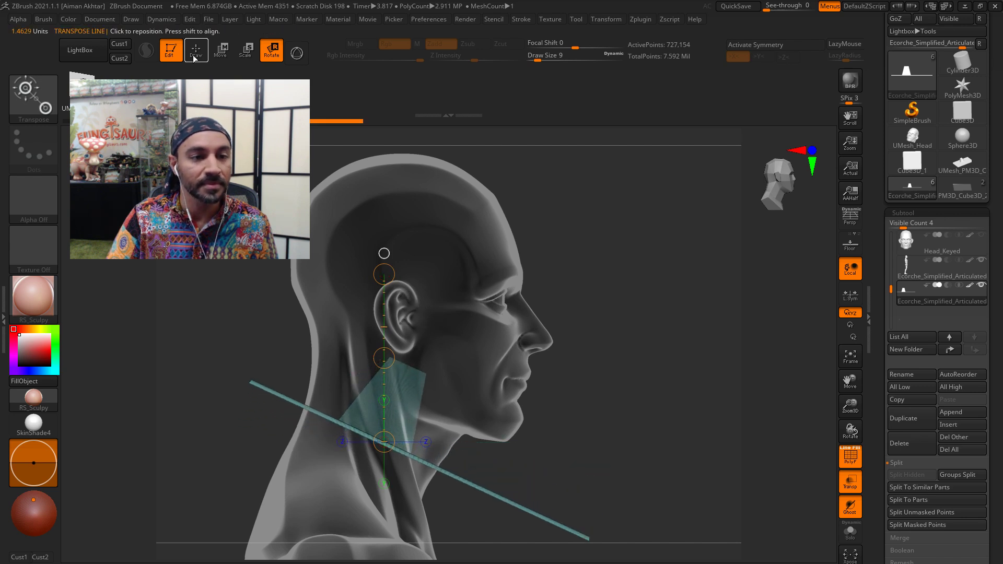
key(w)
drag(380, 329, 393, 328)
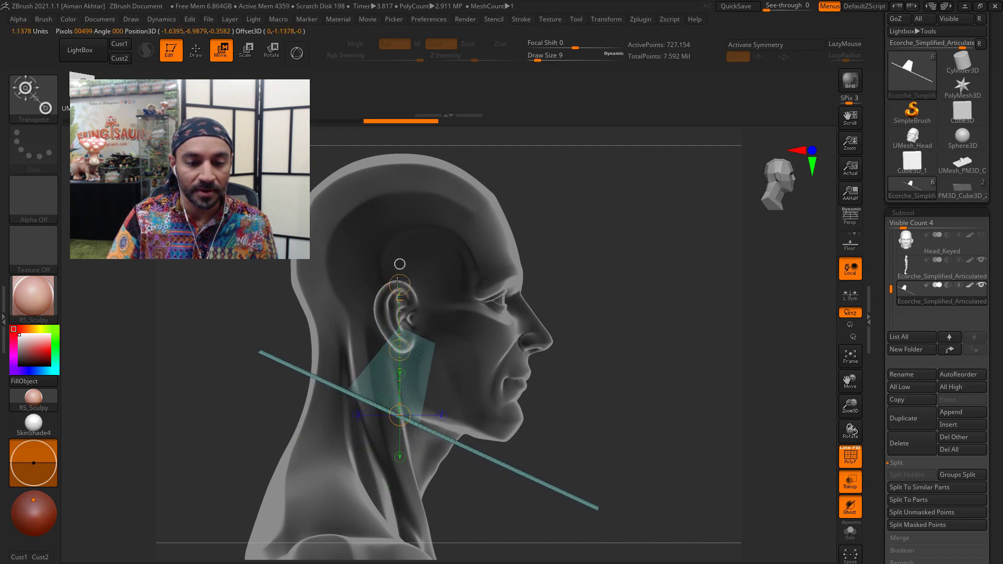
key(e)
drag(397, 273, 387, 267)
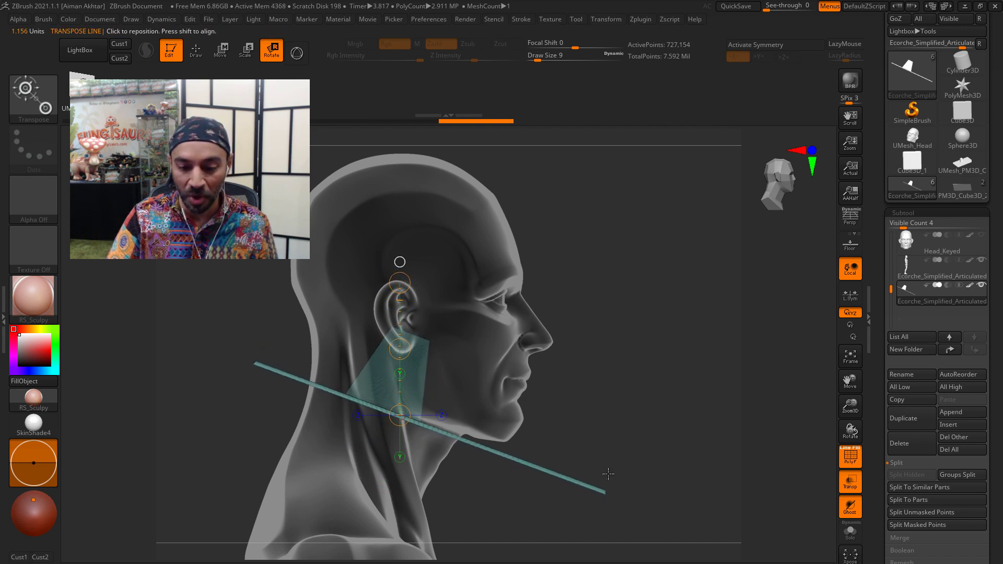
click(204, 59)
mouse_move(580, 286)
alt+mouse_down()
mouse_move(513, 278)
mouse_move(517, 345)
mouse_move(623, 356)
mouse_move(634, 367)
mouse_move(589, 280)
alt+mouse_up()
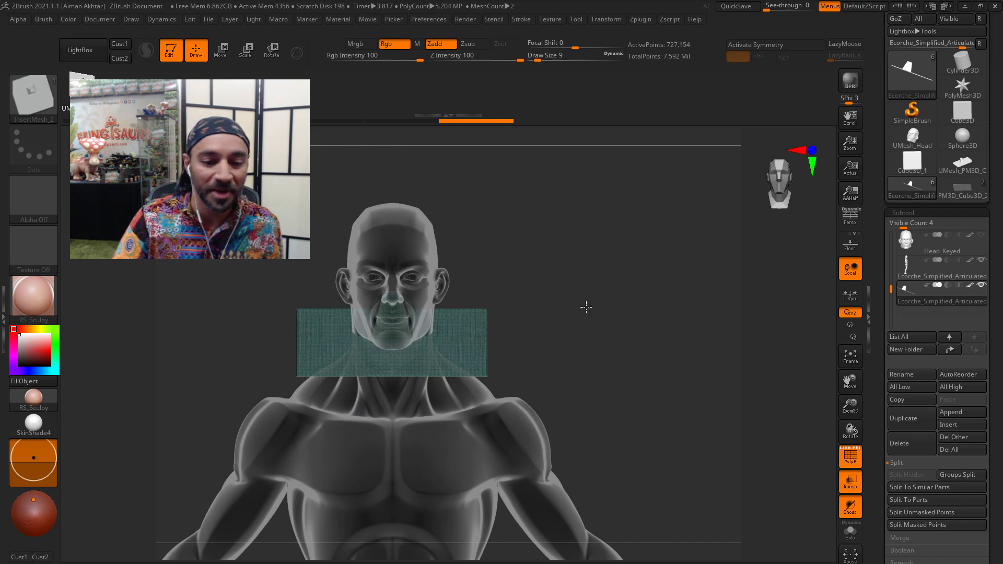
drag(586, 307, 580, 303)
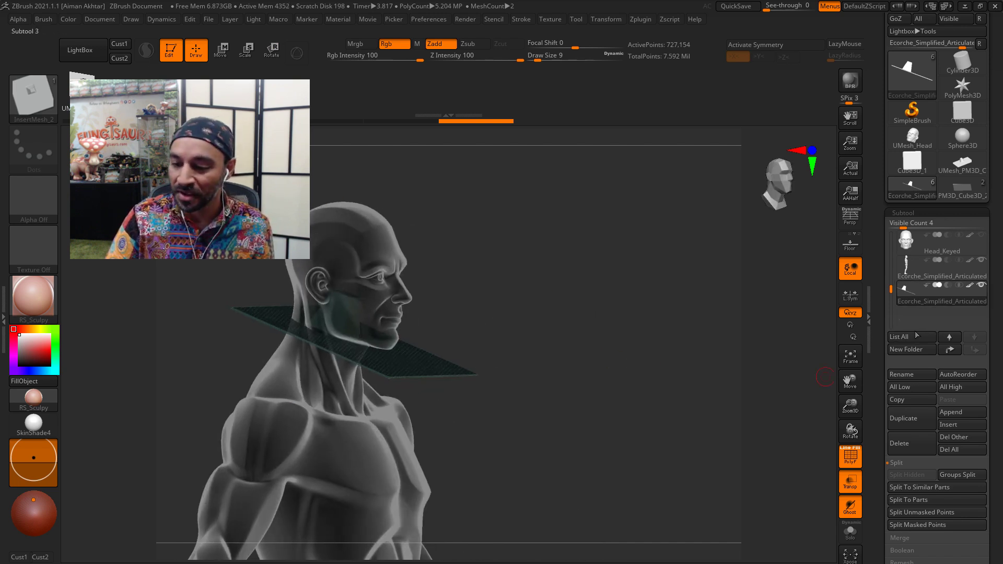
Step: Set the key subtool to subtract, select the figure above it, and turn off polyframe and transparency to preview the neck cut
click(909, 273)
click(851, 460)
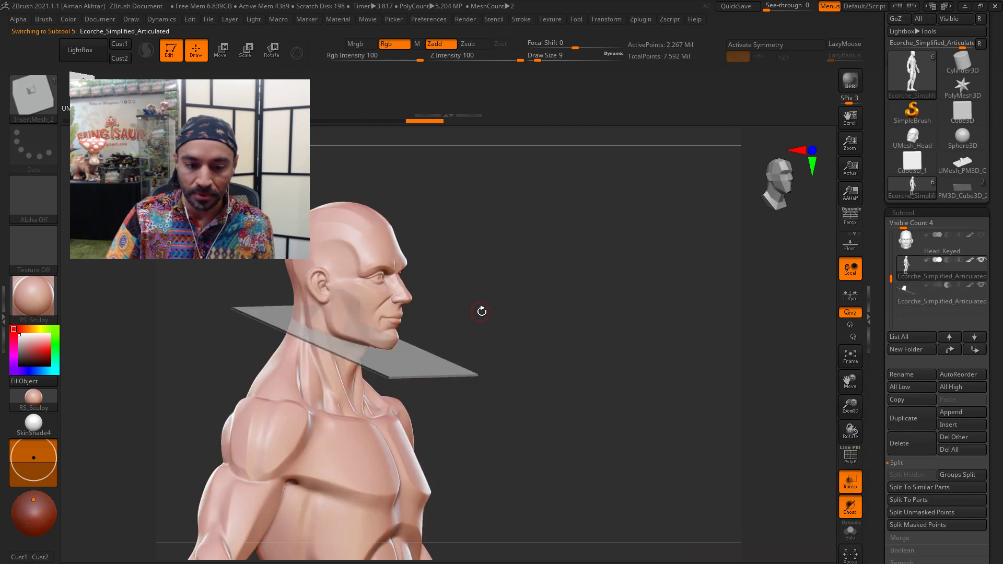
scroll(489, 320, up, 3)
click(850, 481)
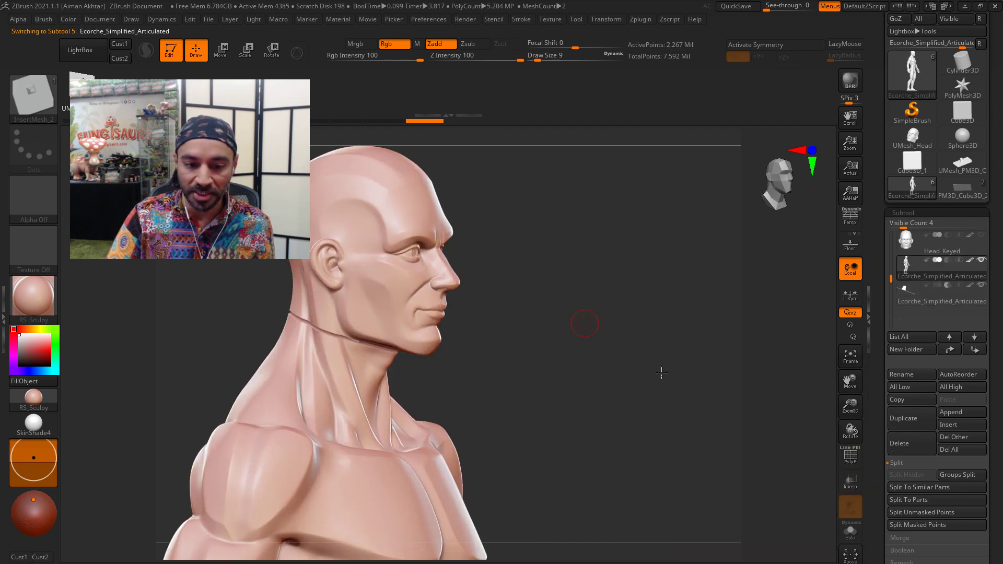
mouse_move(660, 371)
alt+mouse_down()
mouse_move(669, 389)
mouse_move(689, 378)
mouse_move(668, 383)
alt+mouse_up()
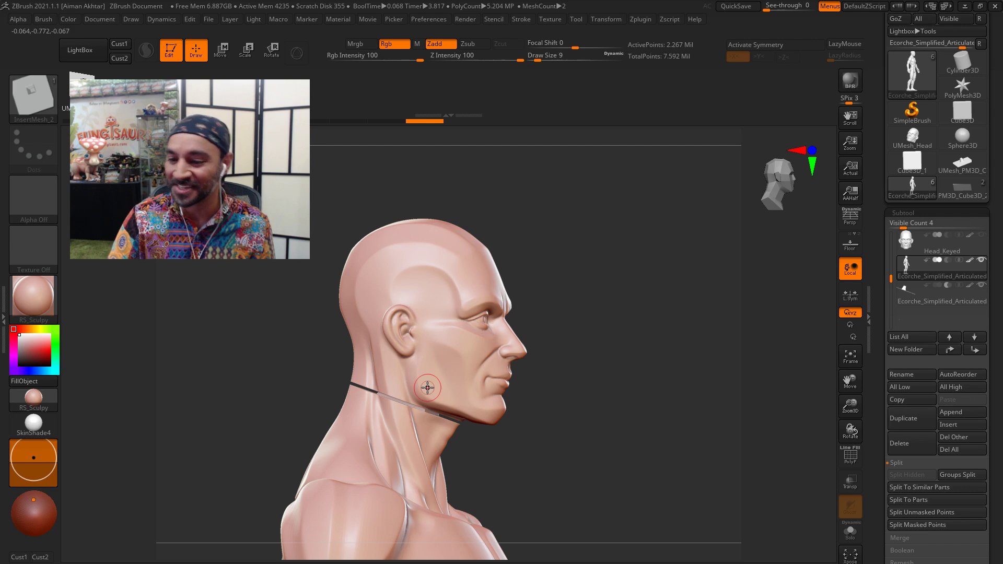
Step: Make a Boolean mesh of the figure with the key cut out and switch to the resulting UMesh tool
click(919, 551)
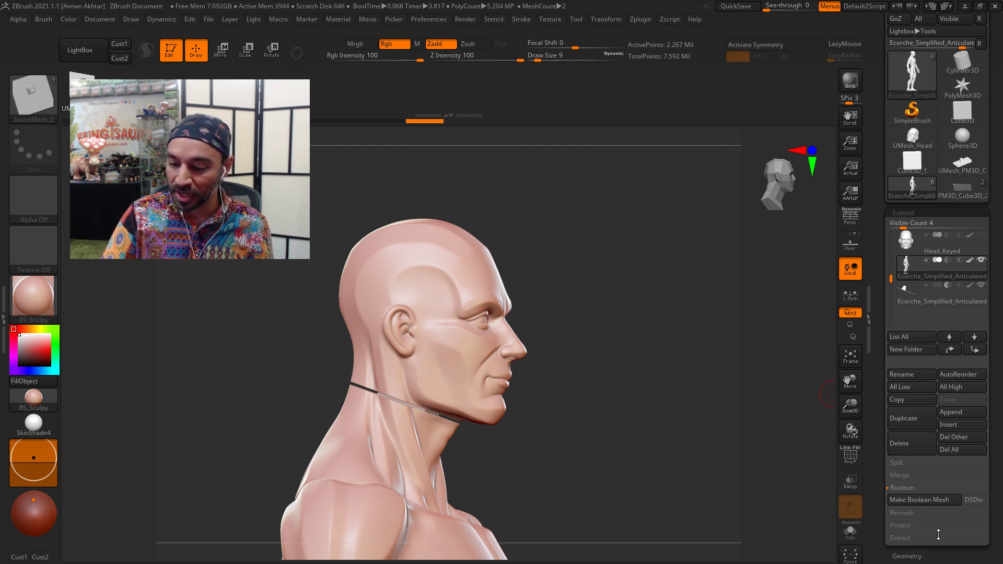
click(940, 502)
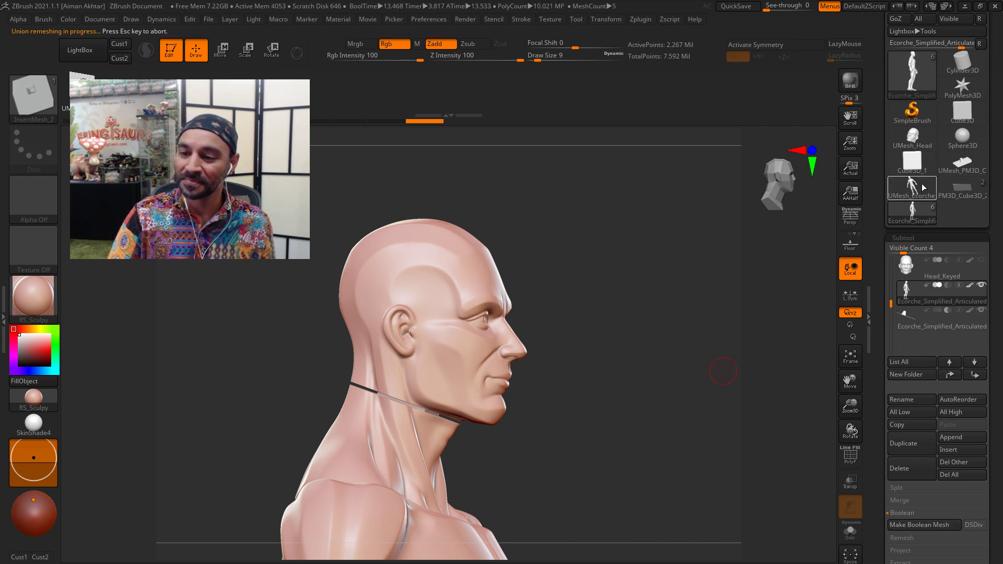
click(914, 192)
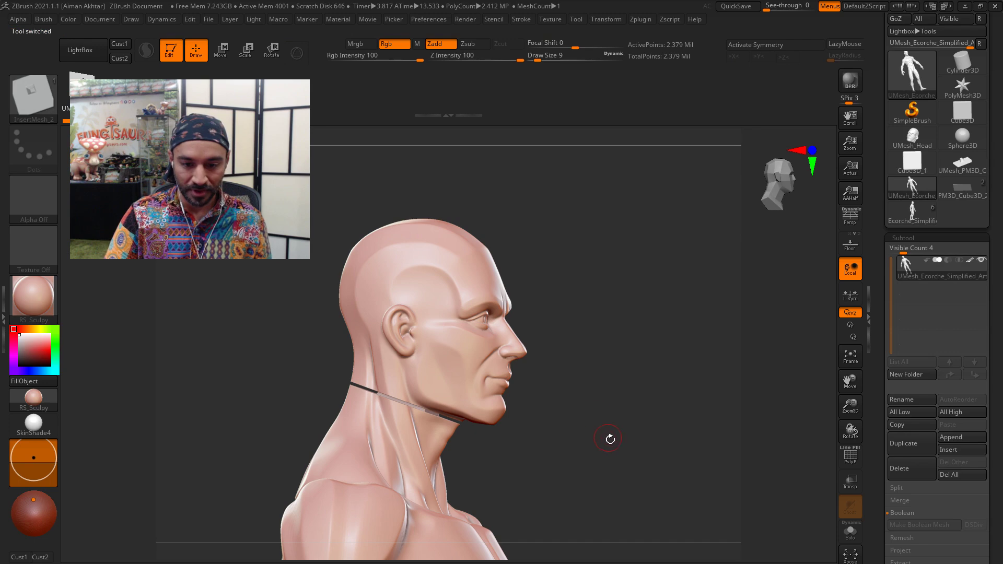
Step: Choose the Move brush and display the polyframe on the cut figure in a three-quarter view
key(b)
key(m)
key(v)
mouse_move(625, 381)
mouse_down()
mouse_move(667, 390)
mouse_move(608, 384)
mouse_up()
key(shift+f)
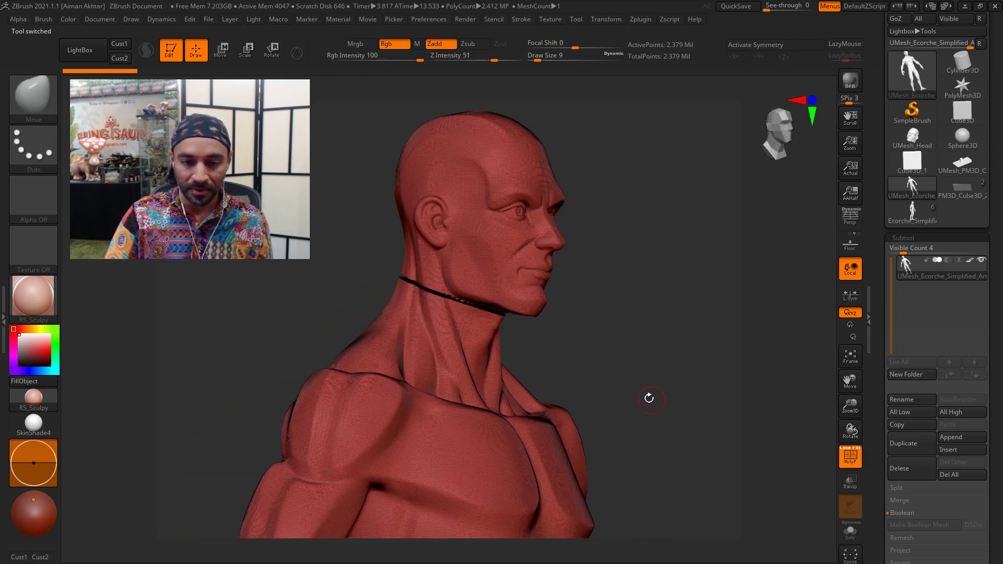
Step: Assign the head and body to separate polygroups, then isolate the head with the polyframe off to inspect its underside
key(ctrl+w)
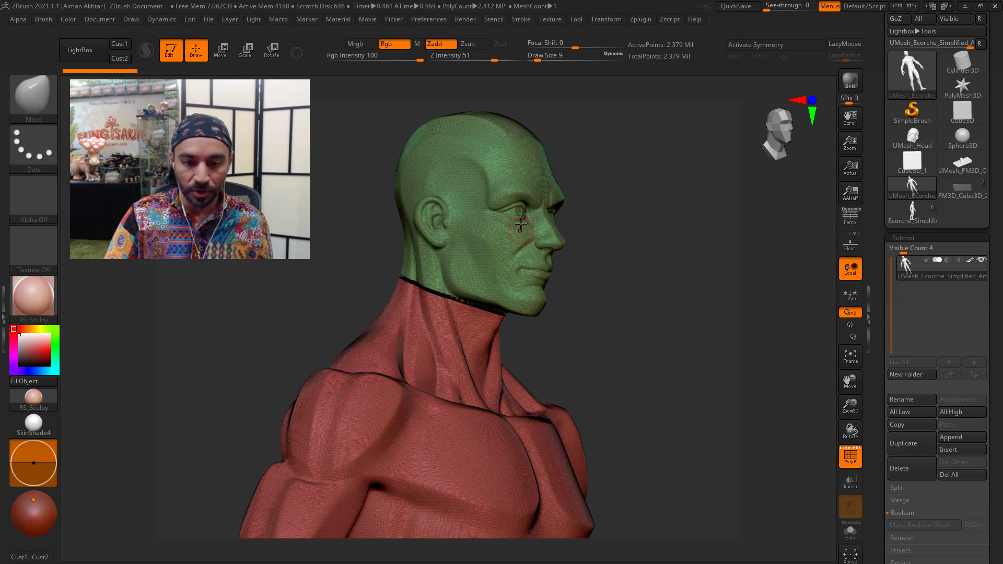
ctrl+shift+click(501, 313)
drag(599, 351, 768, 370)
click(850, 455)
drag(716, 393, 688, 402)
ctrl+shift+click(688, 401)
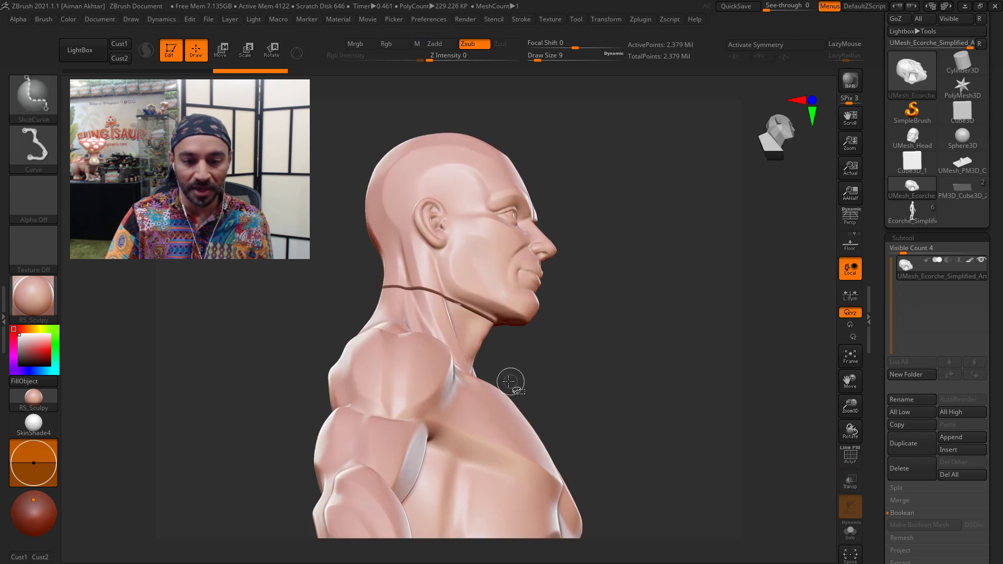
Step: Isolate the body to inspect the tapered key at its neck, and bring the whole figure back
ctrl+shift+click(472, 384)
mouse_move(630, 331)
mouse_down()
mouse_move(626, 409)
mouse_move(638, 340)
mouse_up()
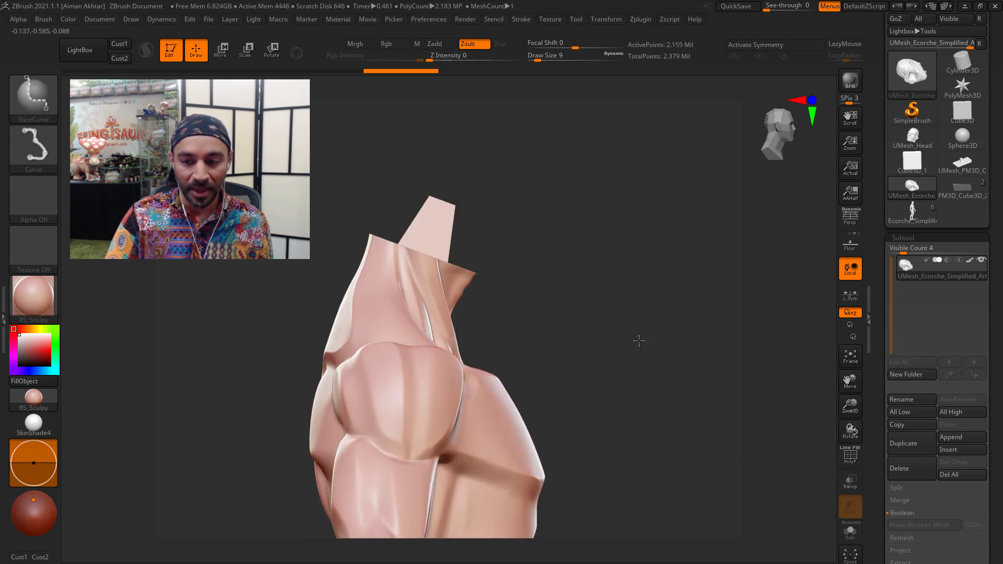
ctrl+shift+click(638, 340)
Step: Split the figure by polygroups into separate head and body subtools and show the polyframe to check the separation
click(922, 448)
click(919, 488)
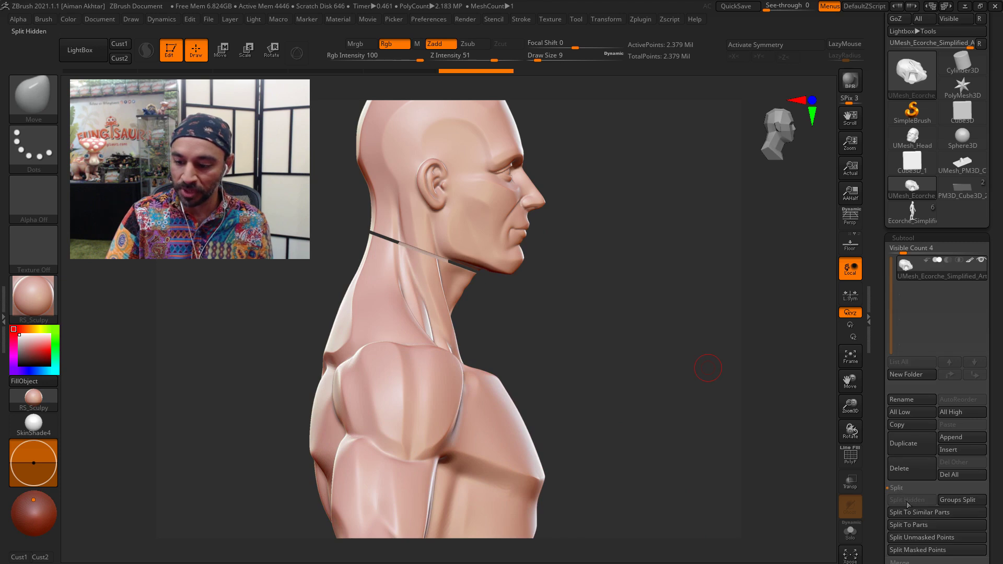
click(955, 500)
click(850, 357)
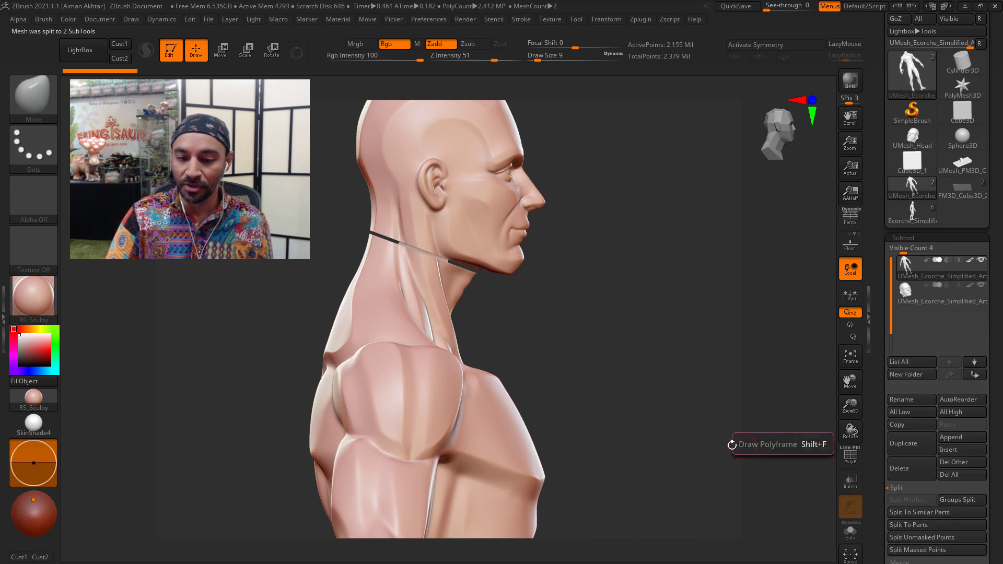
click(850, 455)
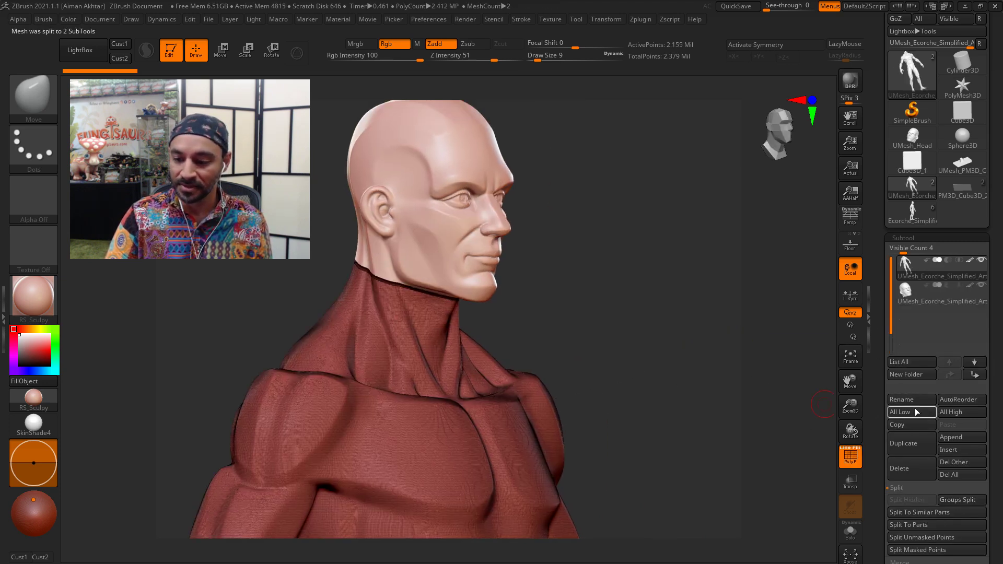
Step: Rename the body subtool as Body_Keyed
click(911, 399)
text(Bo)
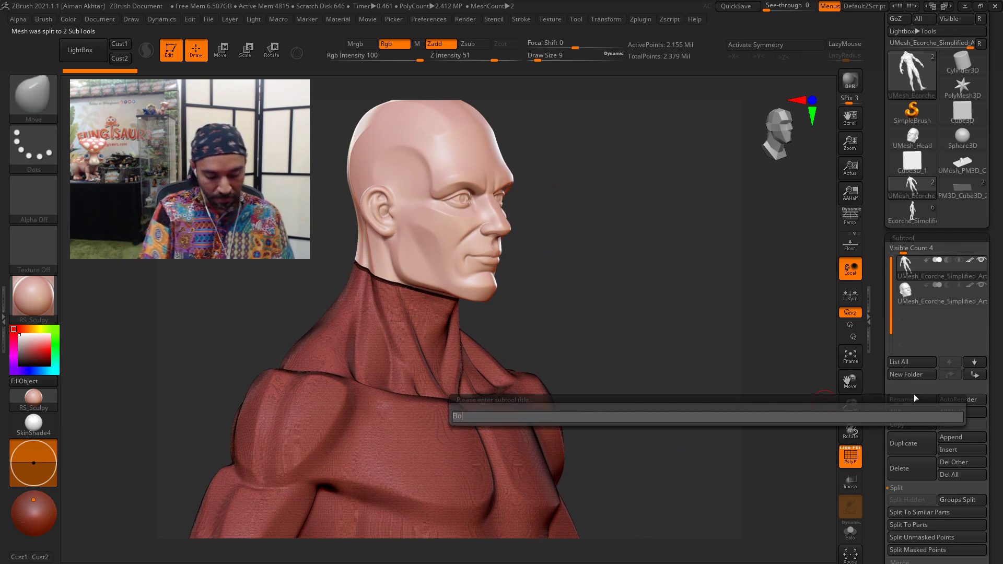
text(dy_Keyed)
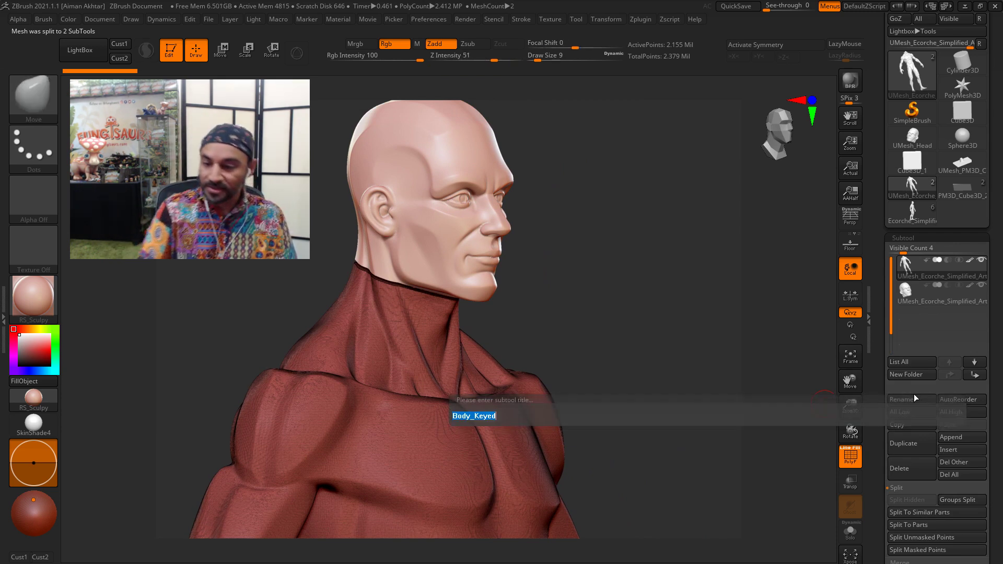
key(Return)
Step: Select the head subtool and rename it as Head_Keyed
click(905, 293)
click(912, 400)
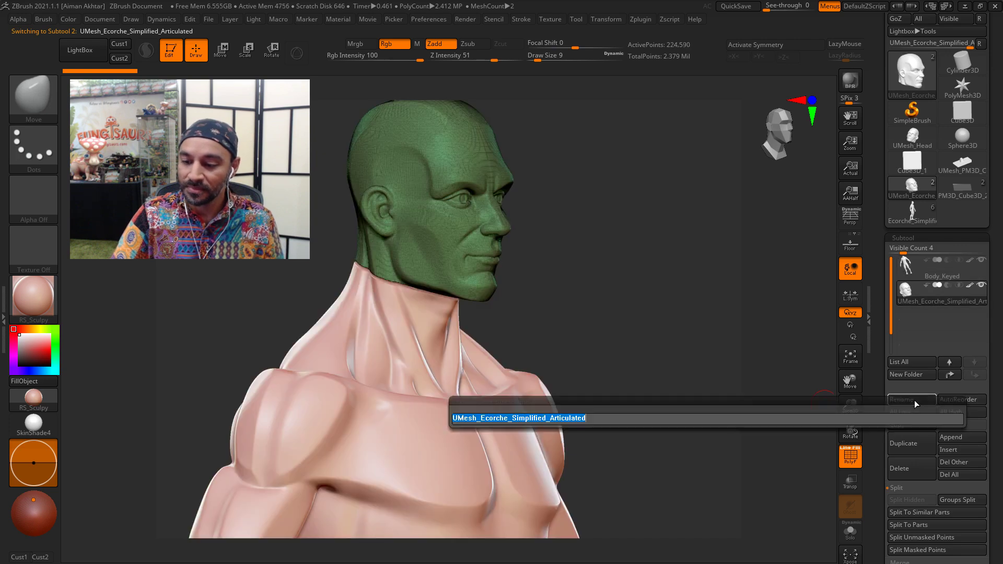
text(Head_Keyed)
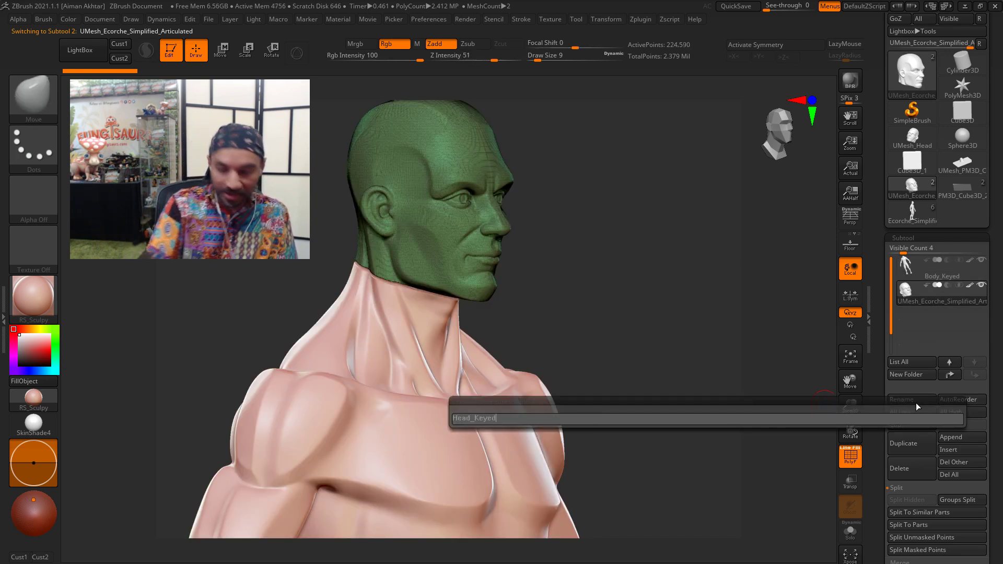
key(Return)
Step: Turn off the polyframe and review the complete keyed figure from the front, from head to feet
shift+drag(691, 299, 651, 267)
key(shift+f)
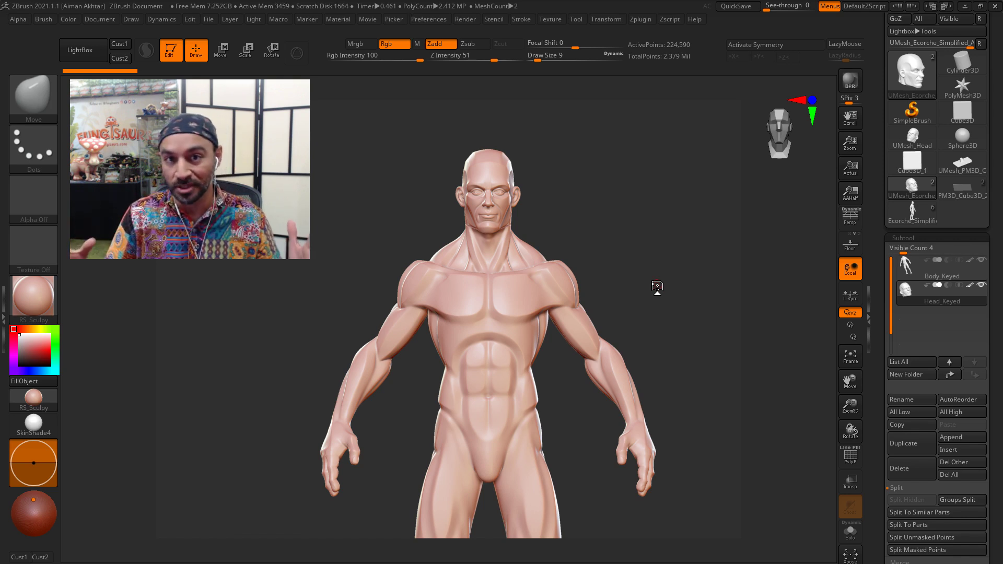
alt+drag(685, 292, 671, 295)
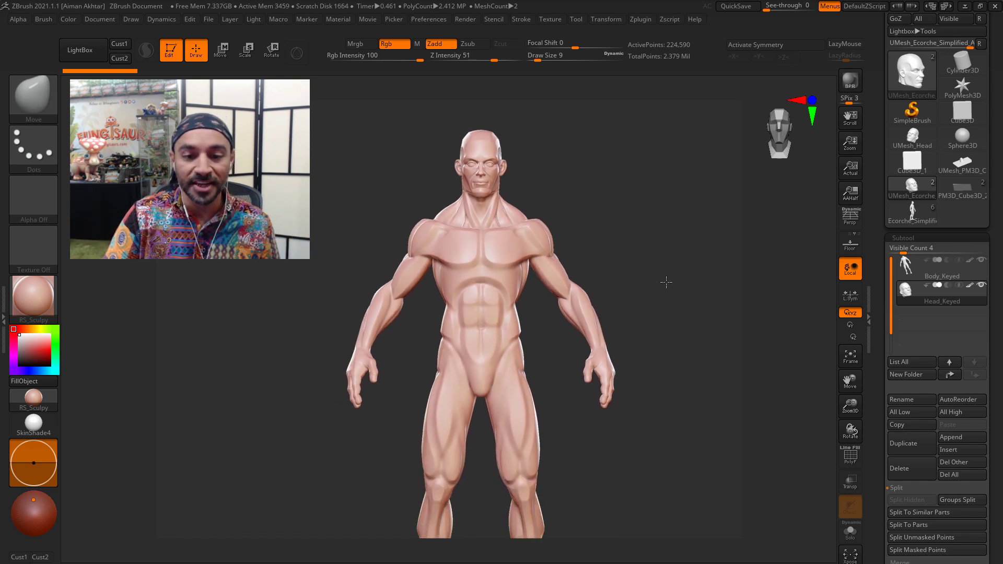
drag(662, 282, 667, 292)
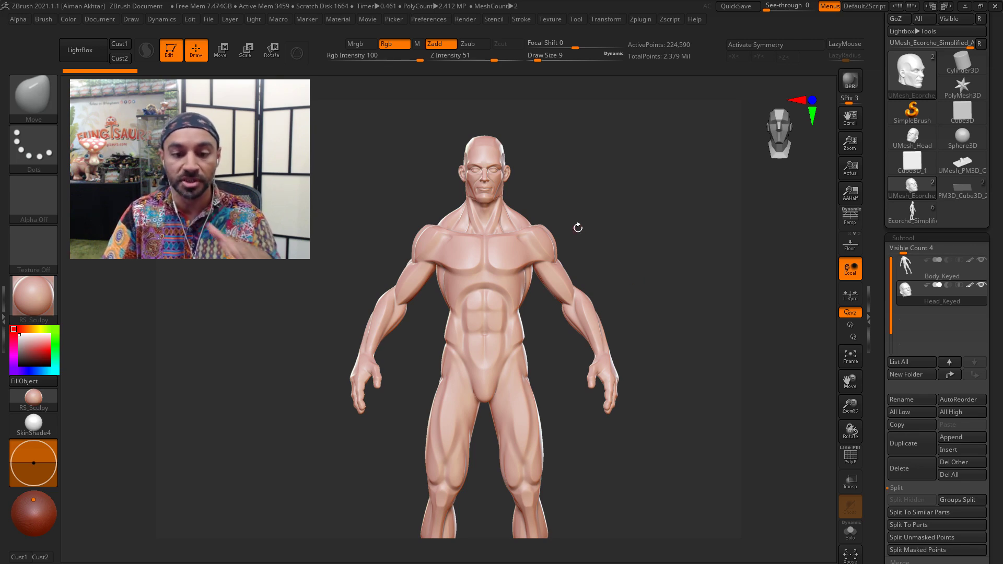
mouse_move(609, 231)
mouse_down()
mouse_move(638, 233)
mouse_move(620, 238)
mouse_up()
mouse_move(669, 315)
alt+mouse_down()
mouse_move(655, 316)
mouse_move(675, 311)
alt+mouse_up()
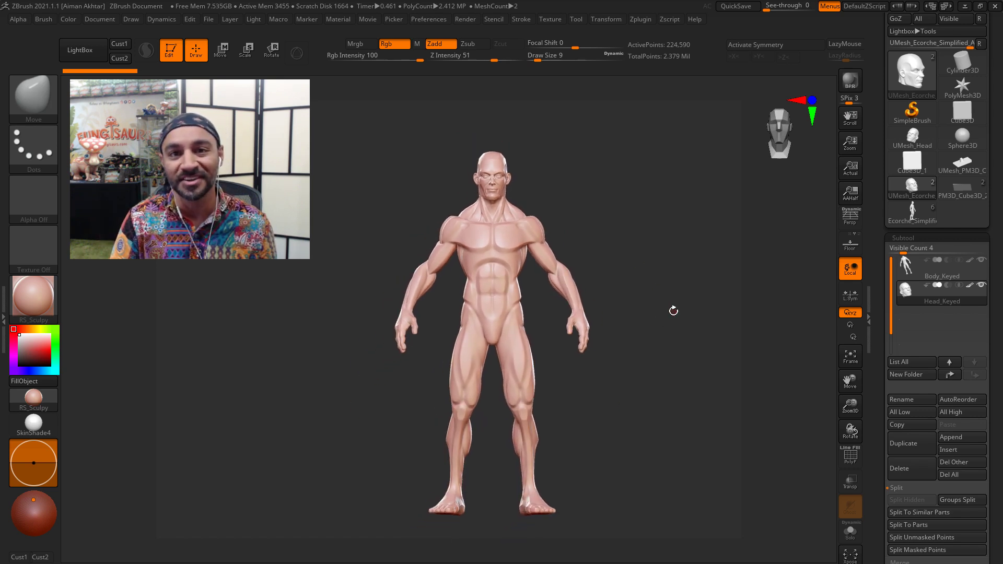